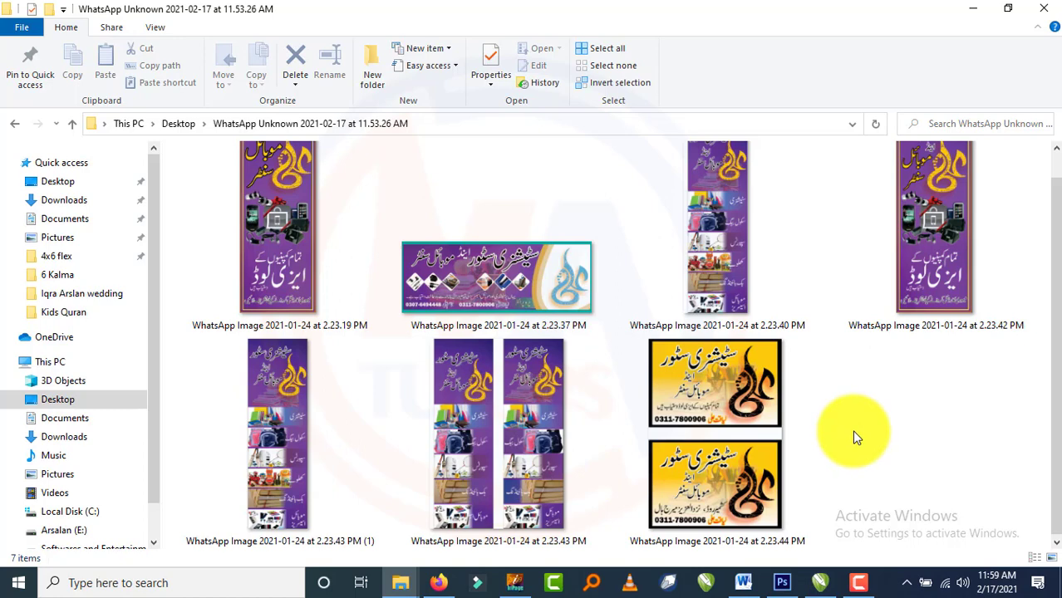
Switch from the sample-images folder to the blank CorelDRAW Untitled-1 Business Card page.
scroll(852, 429, "up", 1)
left_click(820, 583)
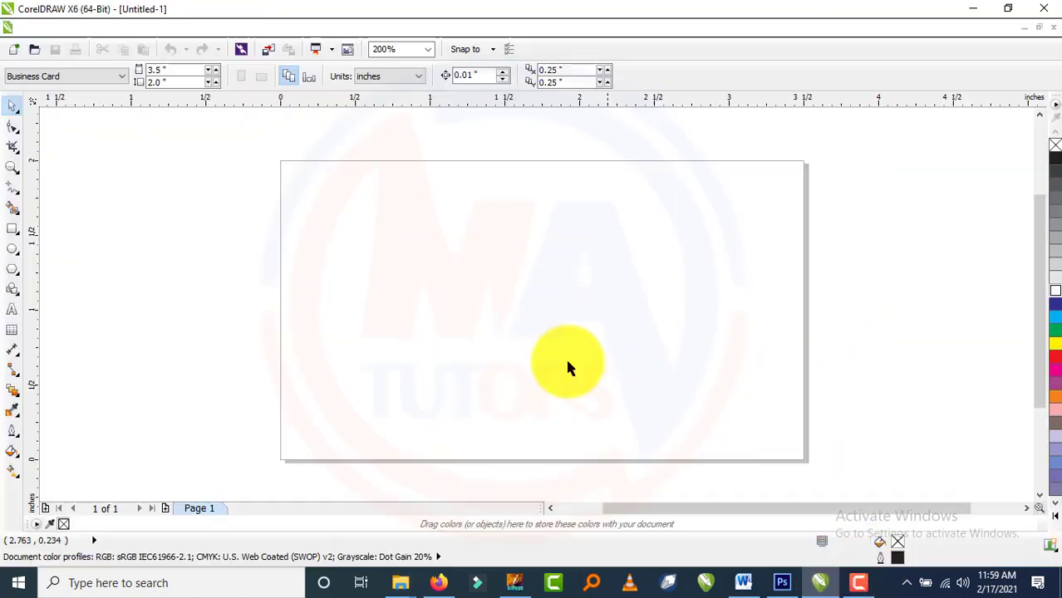
Add a page-sized rectangle, draw a rectangle over the card's right part and convert it to curves.
double_click(10, 232)
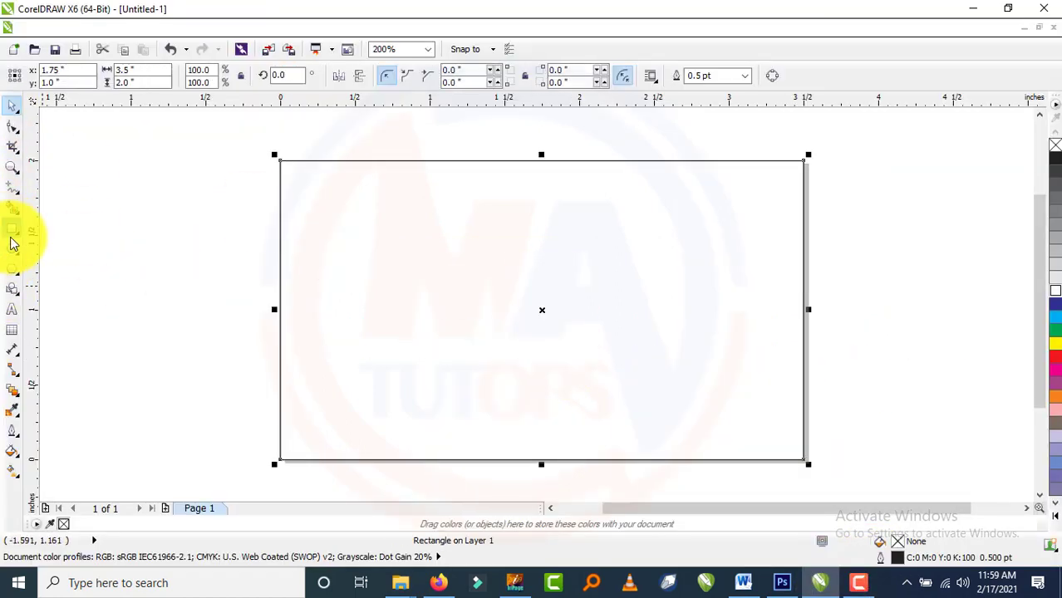
left_click_drag(804, 161, 648, 461)
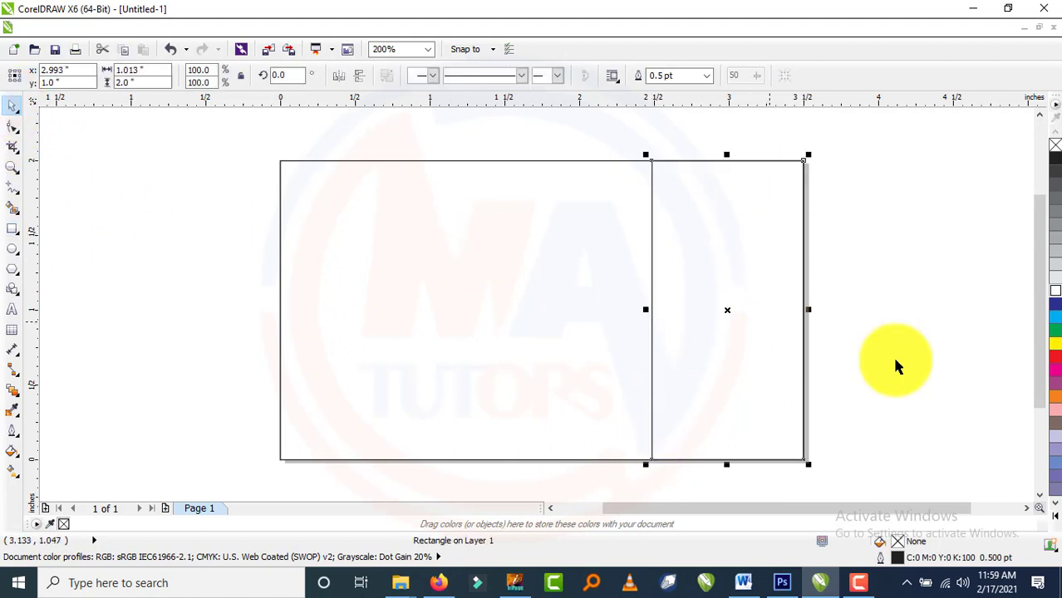
key("ctrl+q")
left_click(14, 122)
left_click(83, 125)
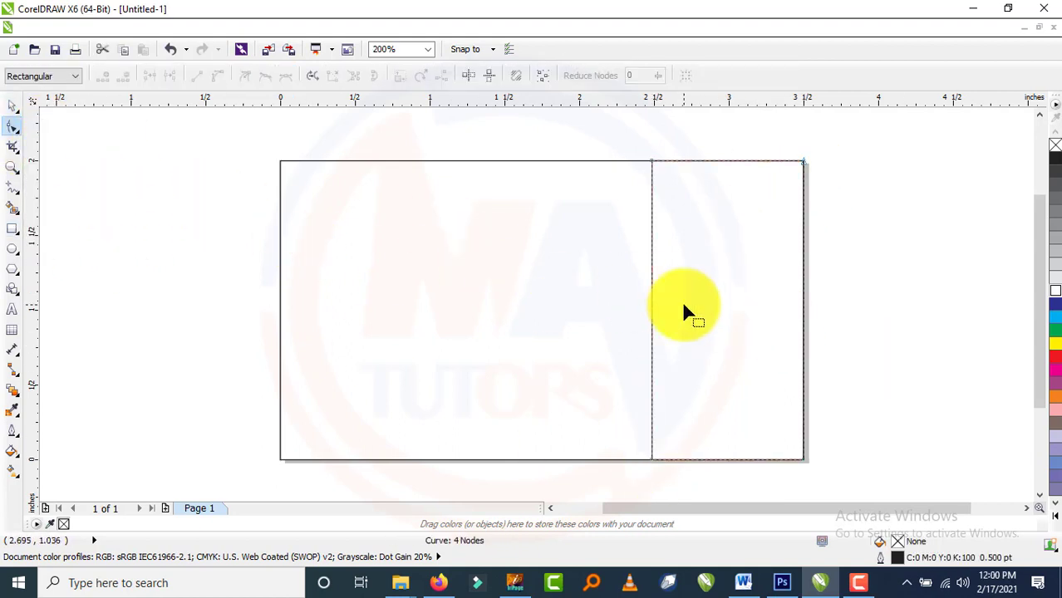
Slant the panel's left edge and turn it into a curved segment.
left_click_drag(651, 162, 718, 162)
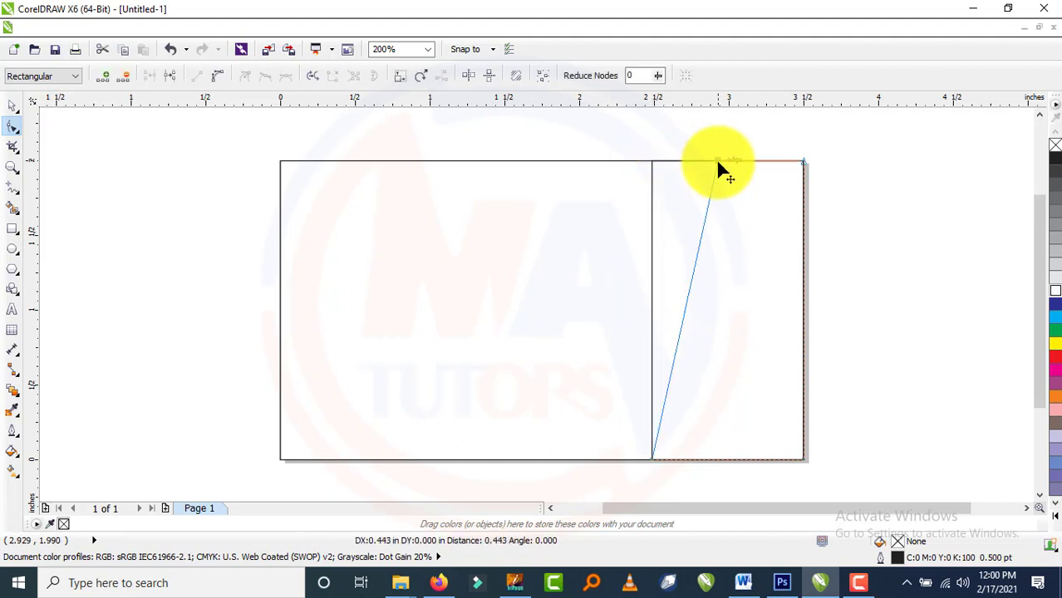
mouse_move(680, 316)
left_mouse_down()
mouse_move(643, 286)
mouse_move(678, 314)
left_mouse_up()
right_click(678, 316)
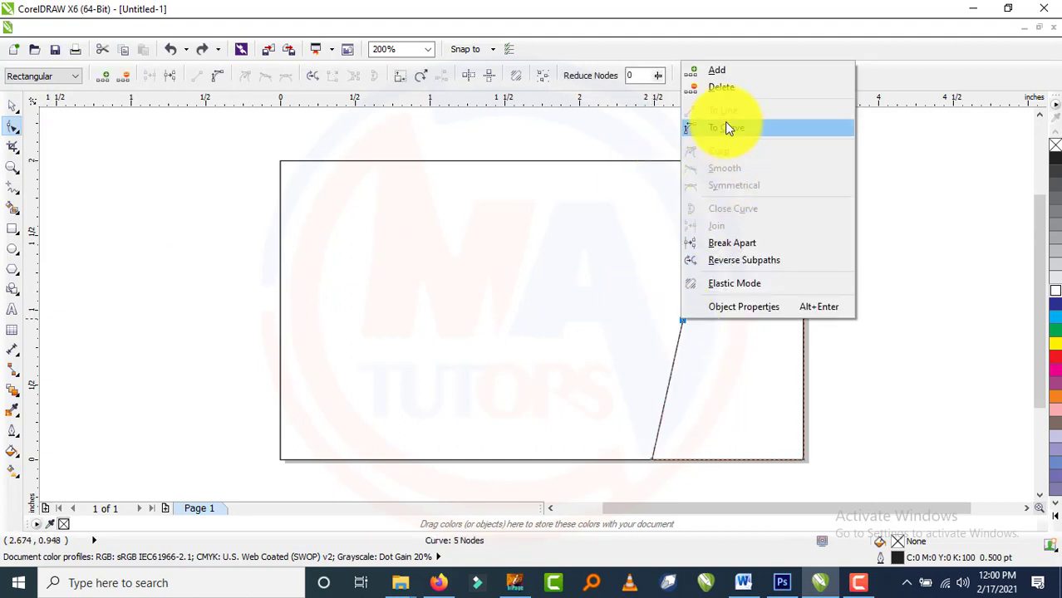
left_click(725, 125)
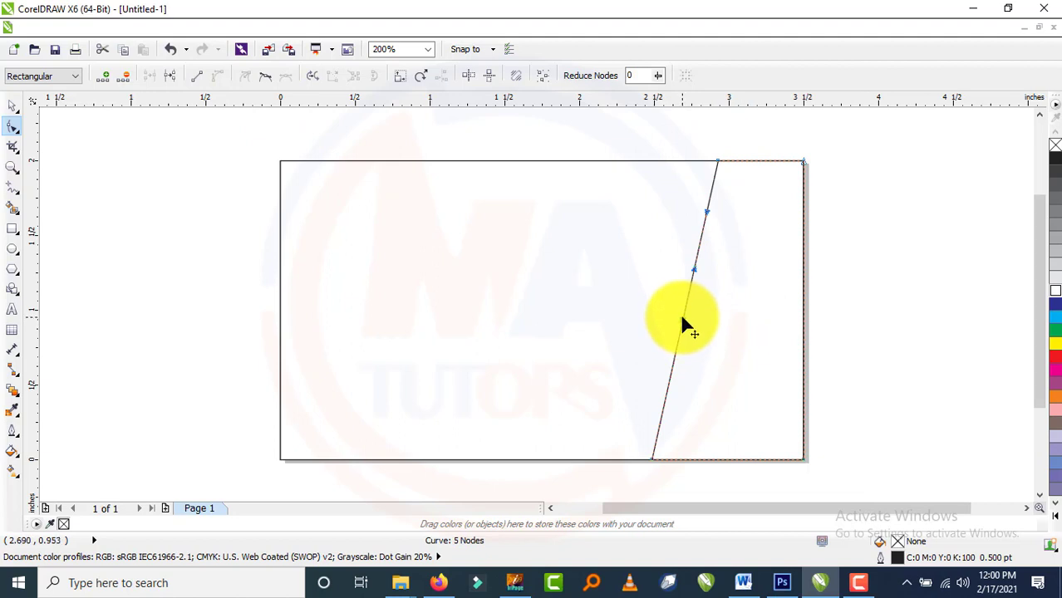
left_click_drag(684, 323, 667, 354)
left_click_drag(636, 304, 625, 294)
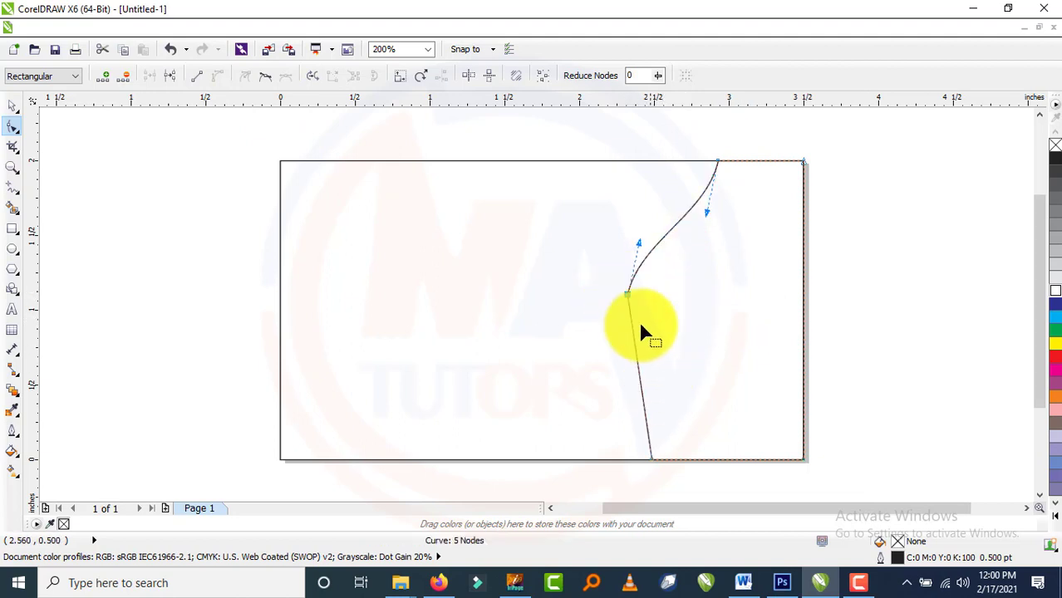
double_click(642, 387)
left_click_drag(642, 386, 626, 391)
key("ctrl+z")
key("ctrl+z")
key("ctrl+z")
Reshape the curved left edge into a smooth S-shaped wave.
left_click(680, 406)
left_click_drag(683, 325, 659, 384)
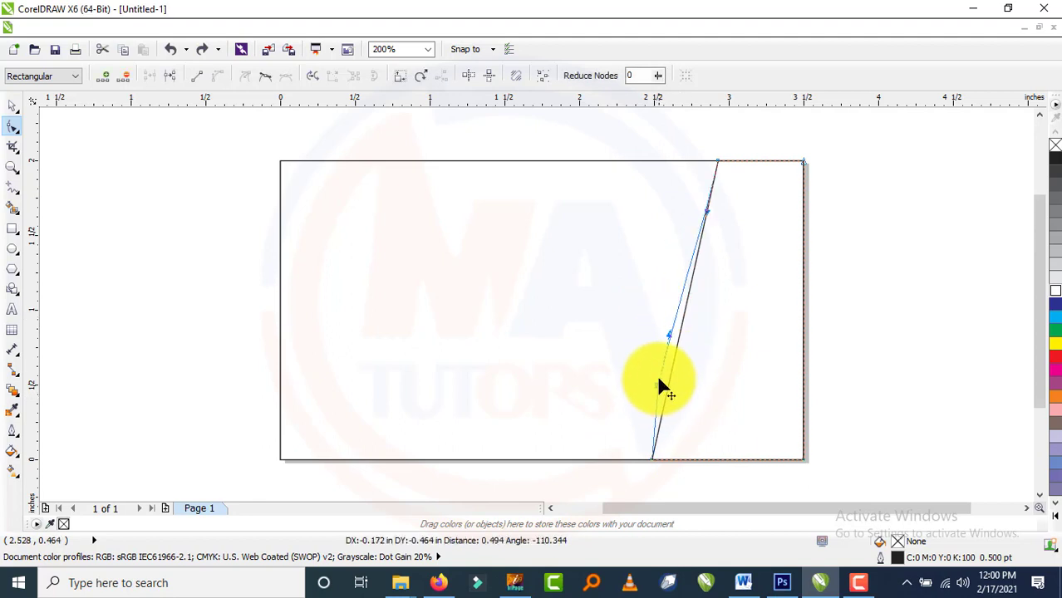
left_click_drag(638, 293, 655, 269)
key("ctrl+z")
left_click_drag(669, 376, 653, 457)
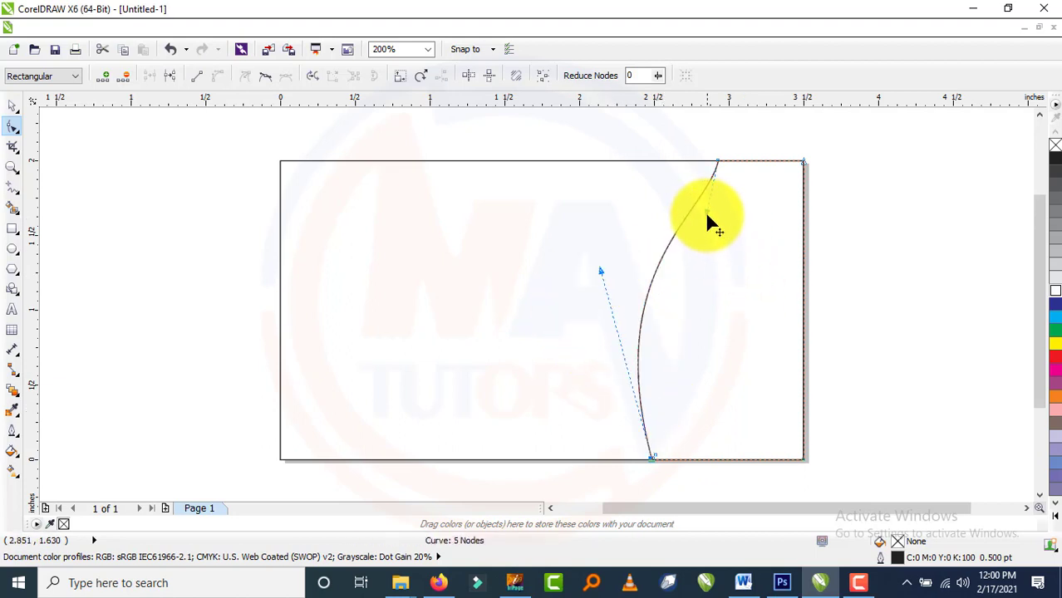
left_click_drag(764, 275, 763, 274)
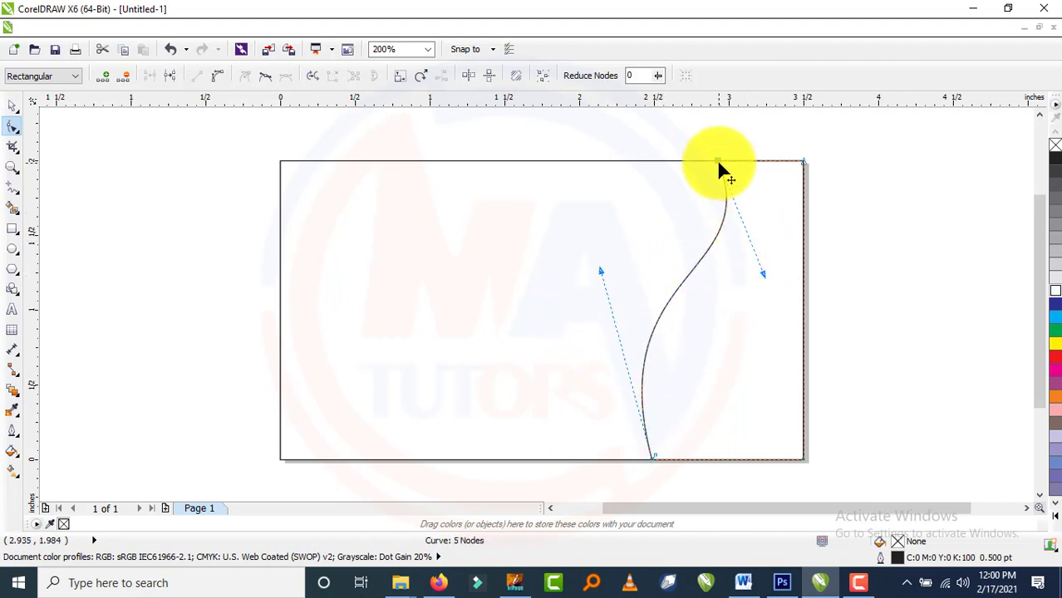
left_click_drag(716, 160, 692, 167)
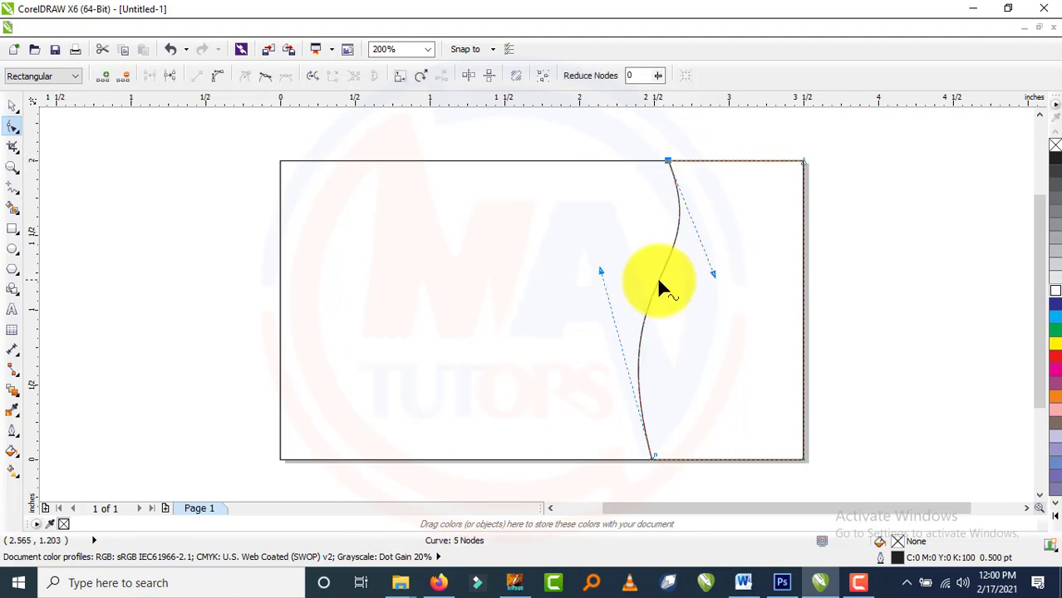
left_click(636, 318)
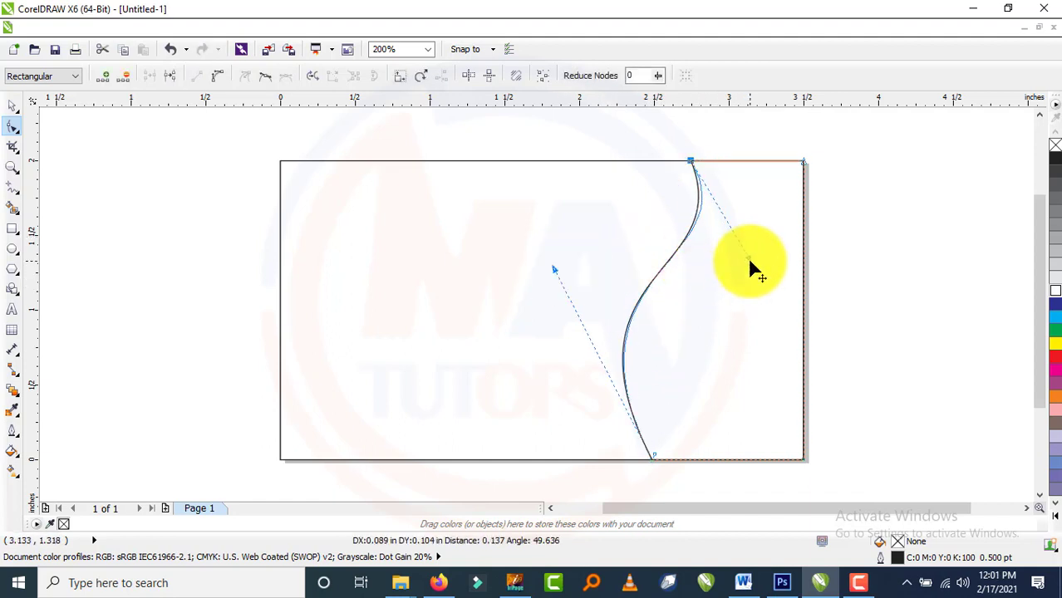
left_click_drag(755, 257, 776, 247)
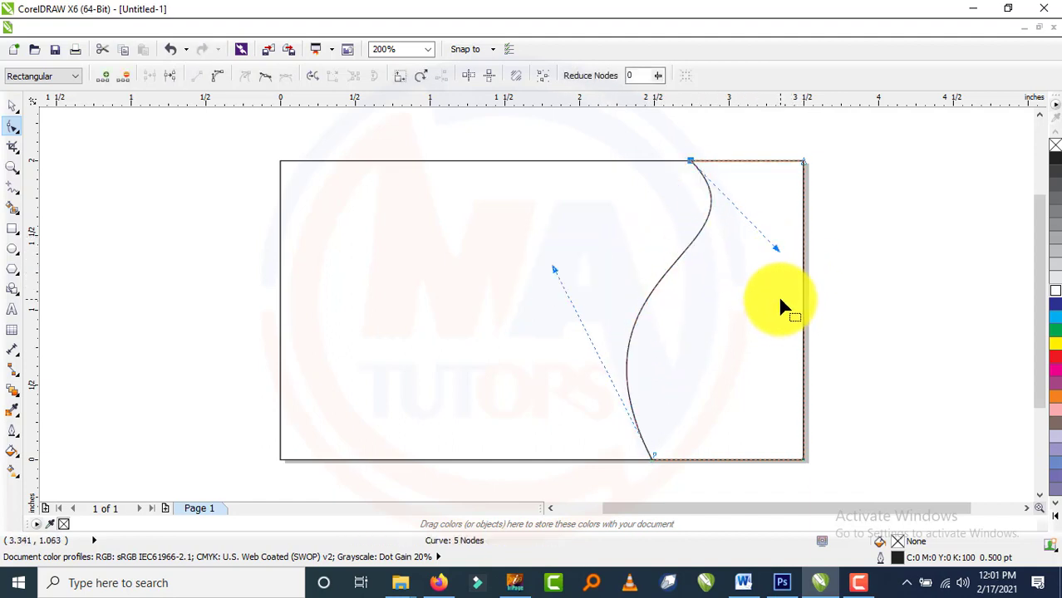
Fill the wave panel light blue (cyan) and remove its black outline.
left_click(11, 105)
left_click(803, 419)
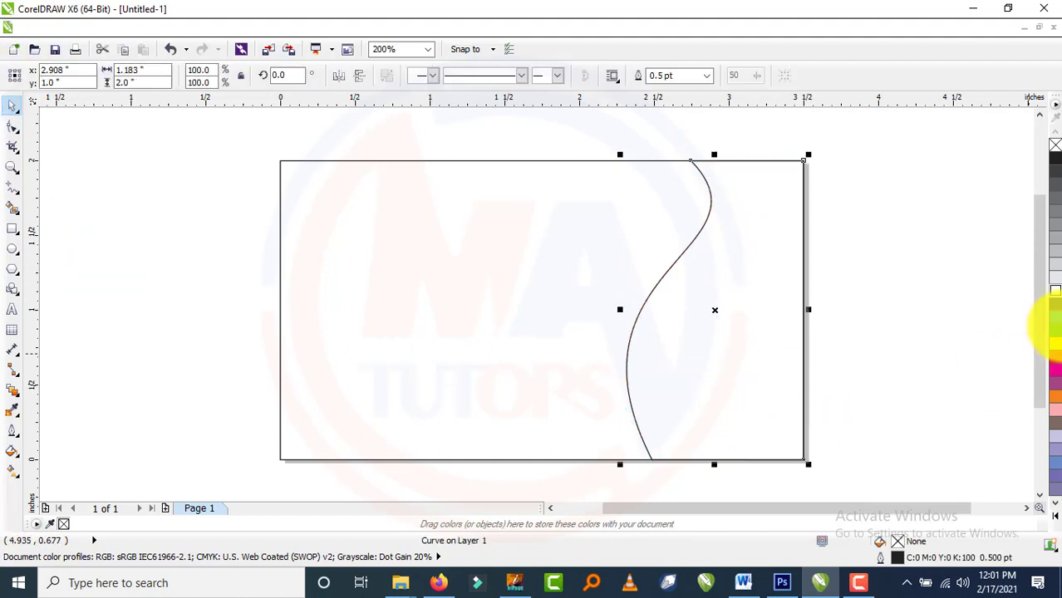
left_click(1055, 317)
left_click_drag(745, 339, 748, 338)
key("ctrl+z")
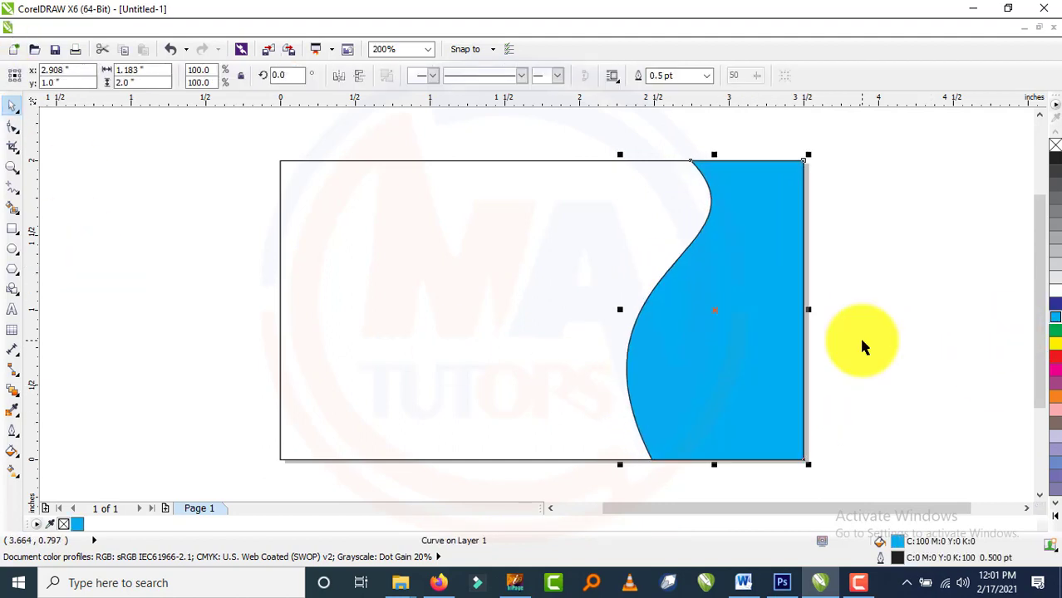
right_click(1053, 139)
key("Escape")
right_click(1055, 144)
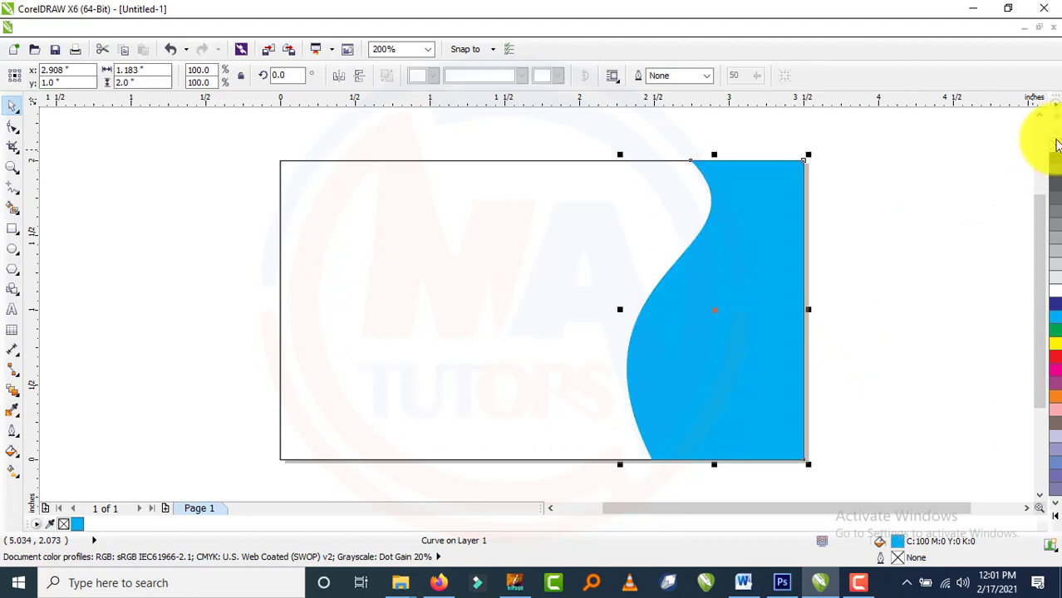
Add white and dark blue offset copies of the wave behind the panel as edge stripes.
left_click_drag(713, 327, 706, 327)
left_click(1057, 291)
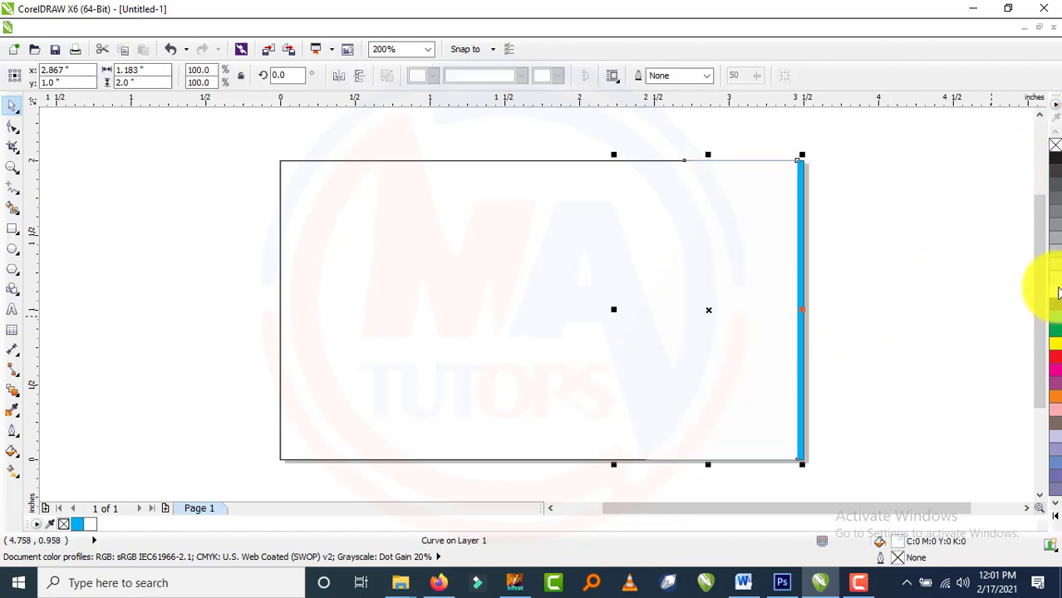
key("ctrl+Page_Down")
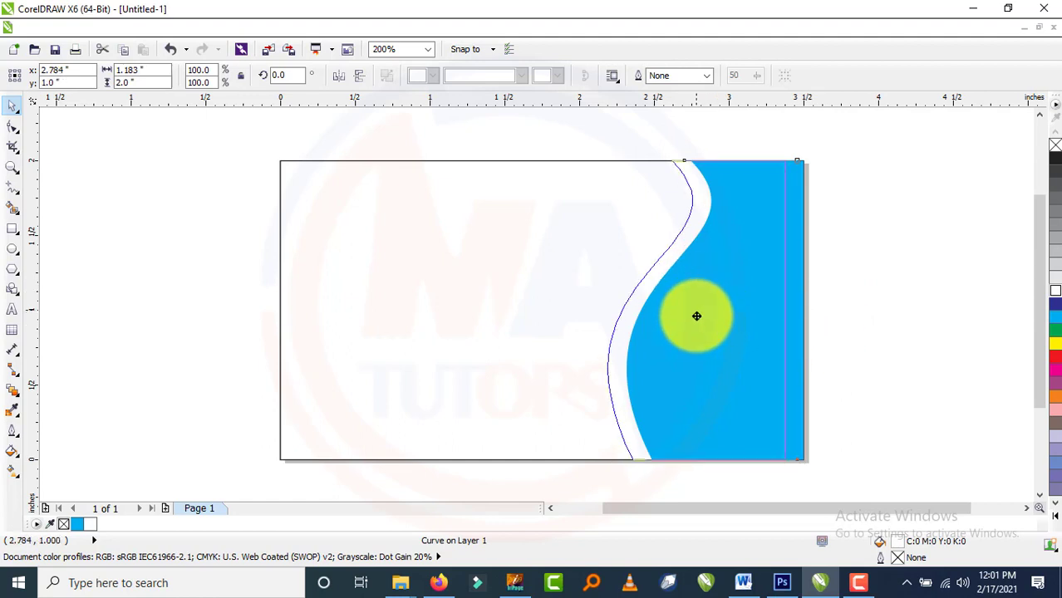
left_click_drag(696, 316, 696, 316)
right_click(696, 316)
left_click(1054, 305)
key("ctrl+Page_Down")
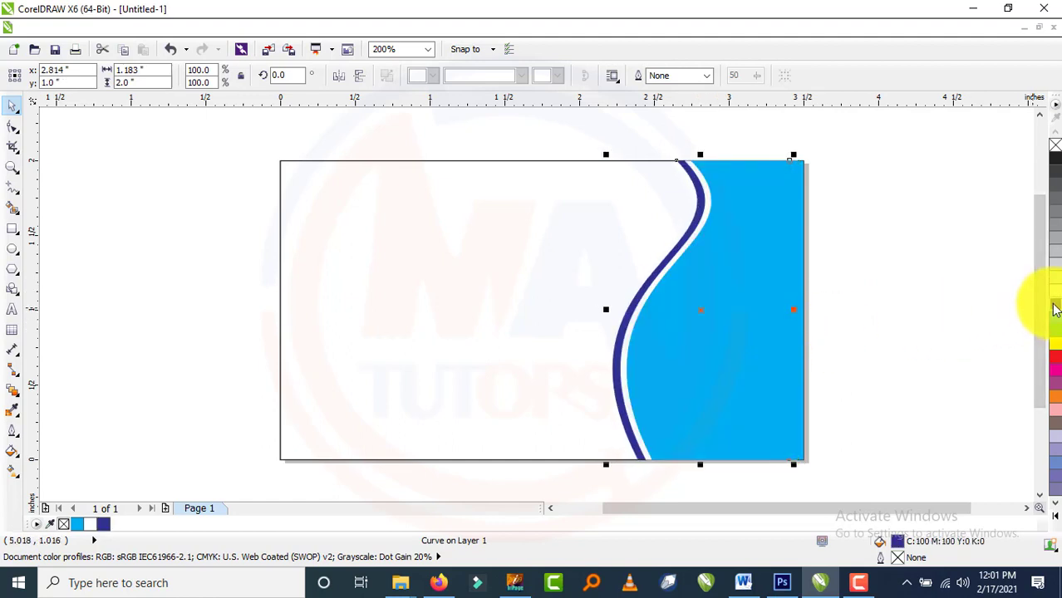
left_click(431, 119)
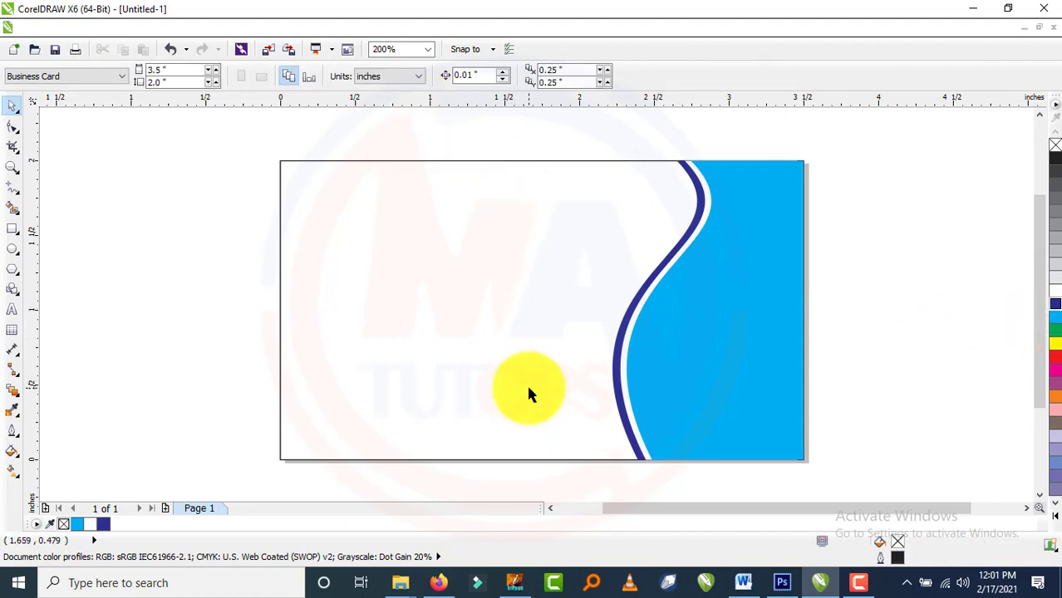
Import the 'Ali ka nay' calligraphy file onto the page.
key("ctrl+i")
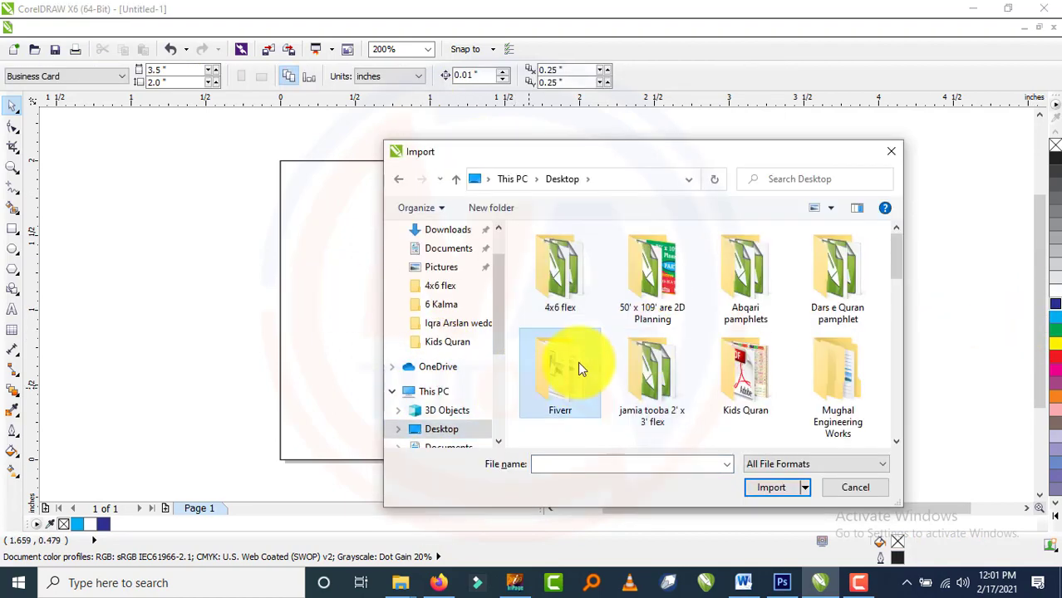
scroll(577, 361, "down", 4)
left_click(560, 383)
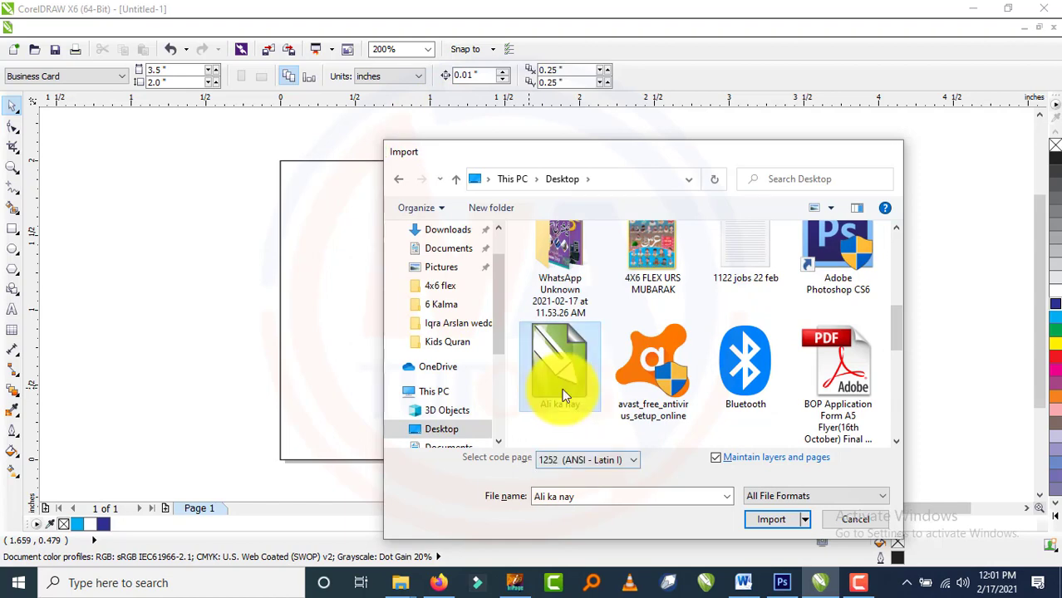
double_click(564, 393)
left_click(479, 264)
key("F4")
Shrink the calligraphy to about 56% and position it on the blue panel.
left_click_drag(476, 496, 558, 405)
left_click_drag(667, 343, 728, 296)
scroll(720, 306, "down", 1)
scroll(758, 240, "up", 1)
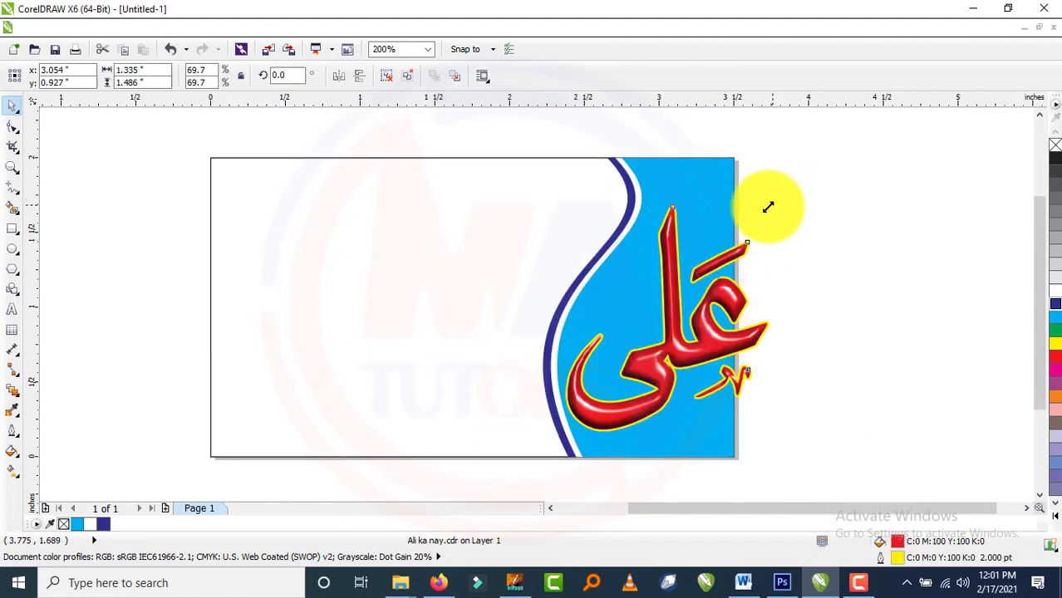
left_click_drag(768, 206, 729, 249)
left_click_drag(652, 347, 668, 318)
scroll(668, 318, "down", 1)
scroll(669, 321, "up", 2)
left_click_drag(730, 329, 697, 337)
scroll(696, 326, "down", 1)
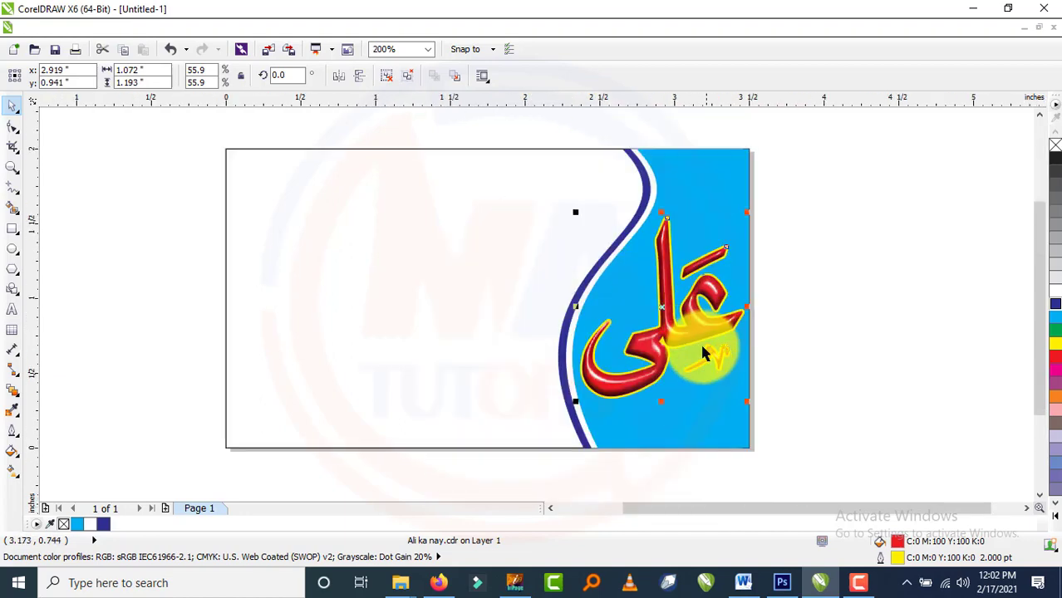
scroll(701, 349, "up", 1)
scroll(689, 313, "down", 1)
key("Down")
key("Down")
key("Down")
key("Down")
key("Left")
key("Left")
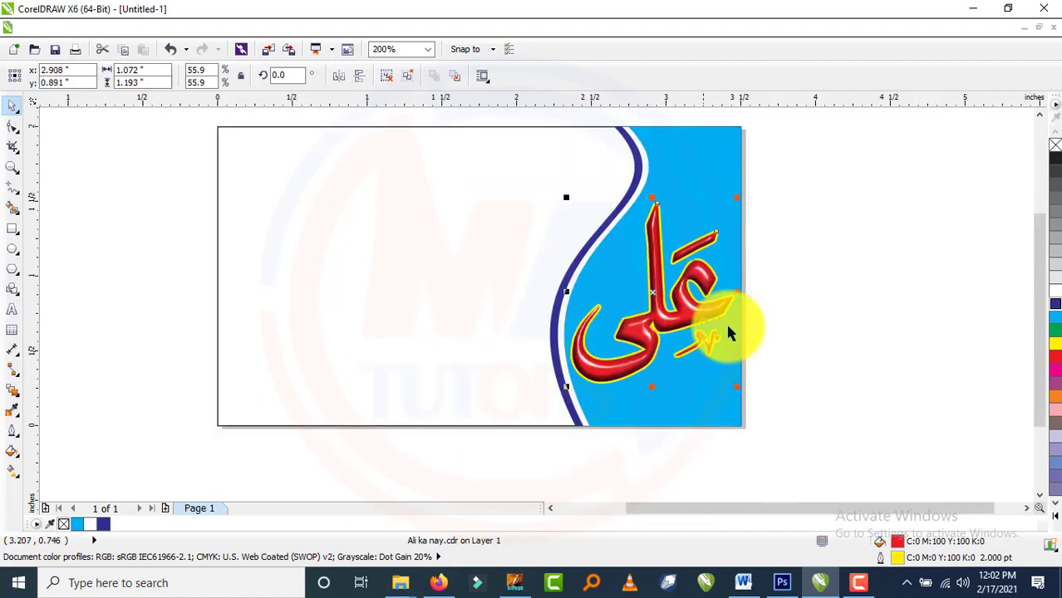
Widen the three wave objects leftward, then set the calligraphy back on the blue panel.
left_click(799, 355)
left_click_drag(665, 325, 831, 324)
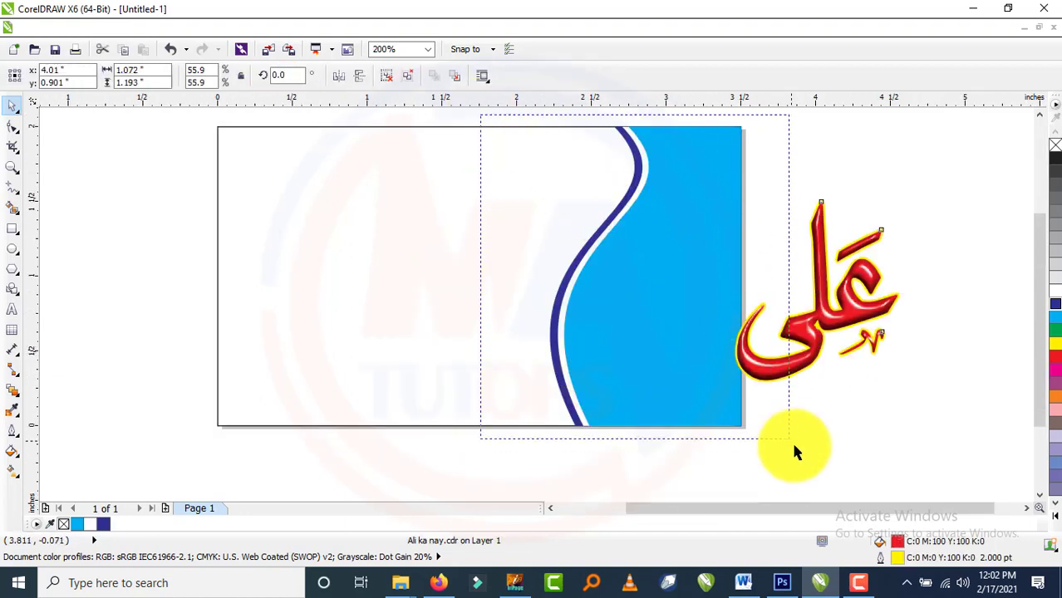
left_click_drag(794, 449, 789, 439)
left_click_drag(542, 283, 526, 290)
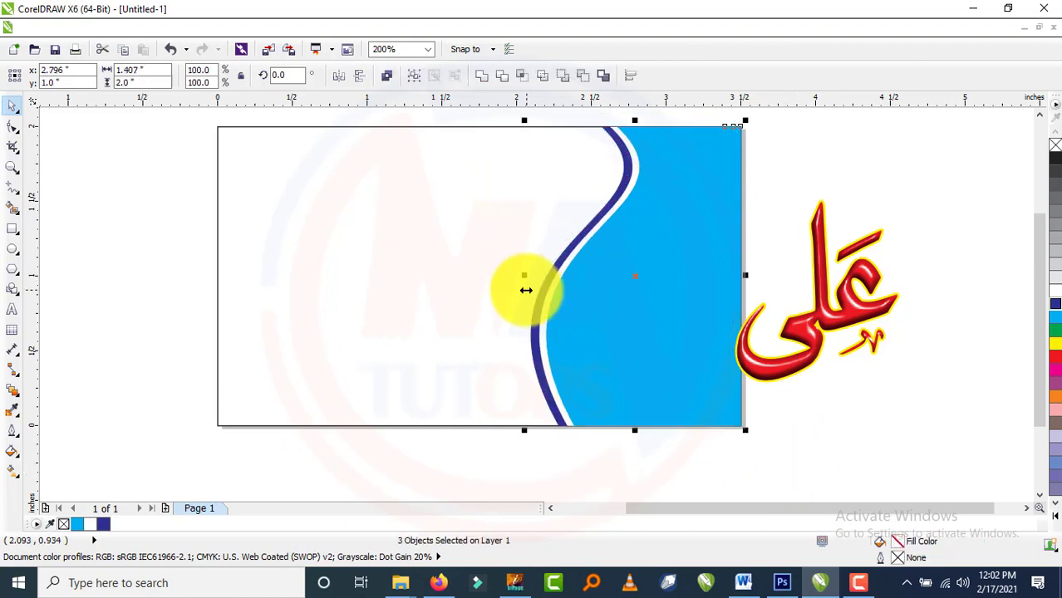
left_click(857, 425)
left_click_drag(821, 316, 649, 314)
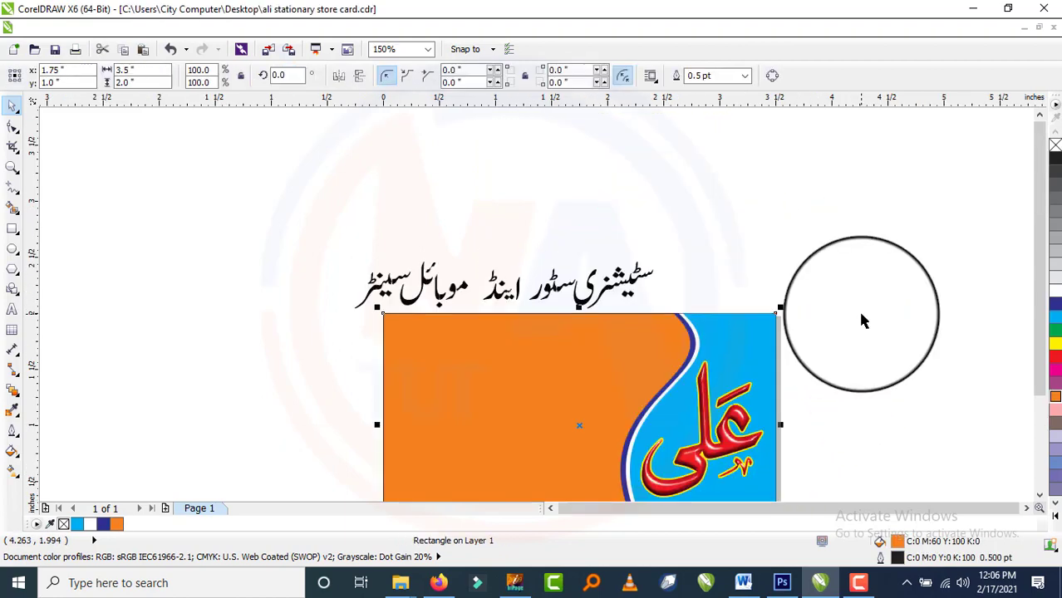
scroll(855, 309, "up", 1)
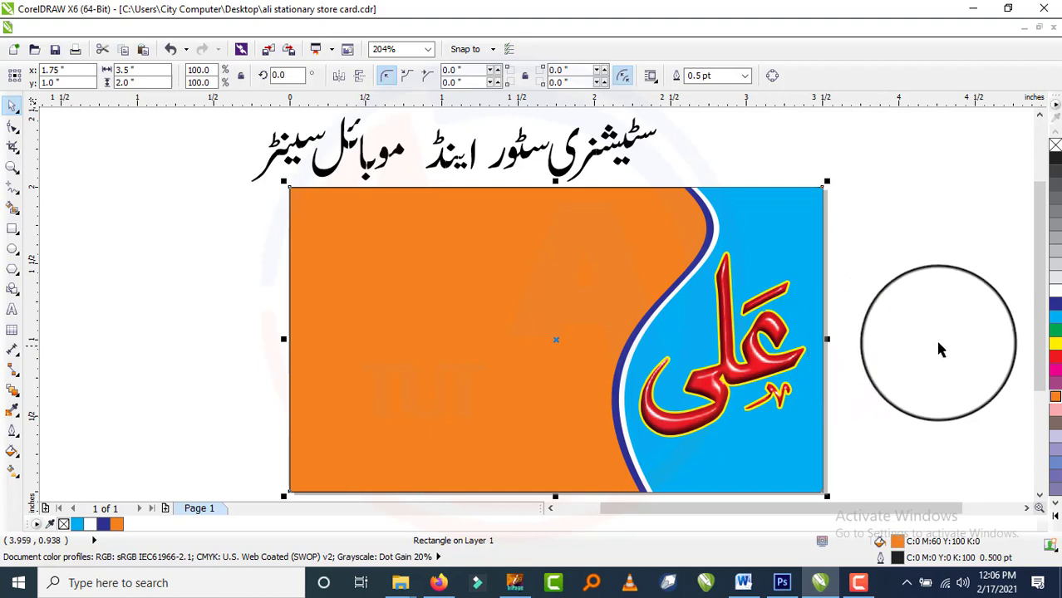
Try pink and lavender background fills, revert to orange and expand the colour palette.
left_click(1055, 415)
left_click(1057, 434)
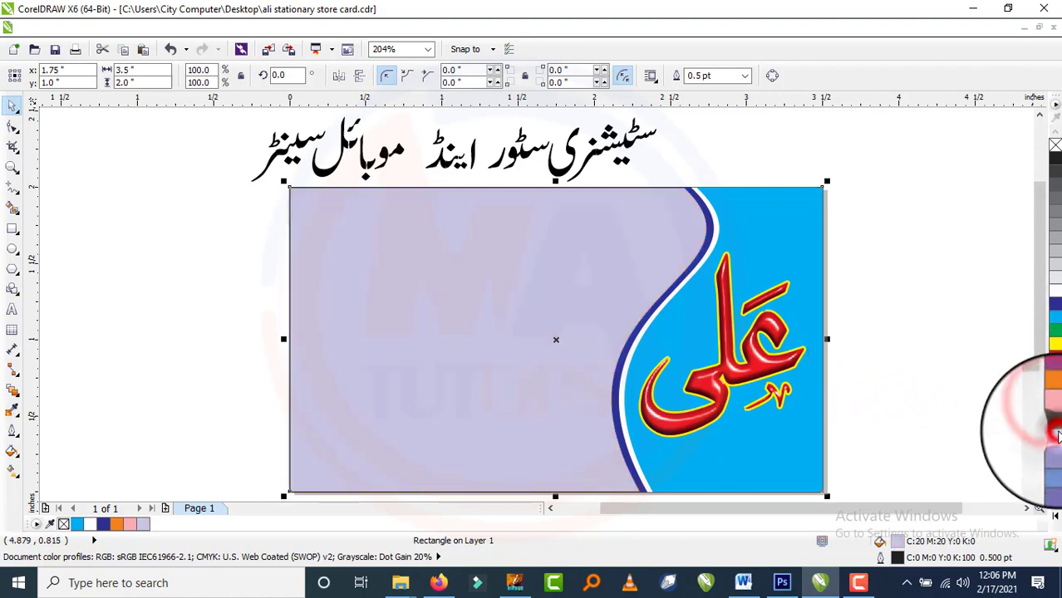
left_click(1055, 448)
scroll(1043, 416, "down", 3)
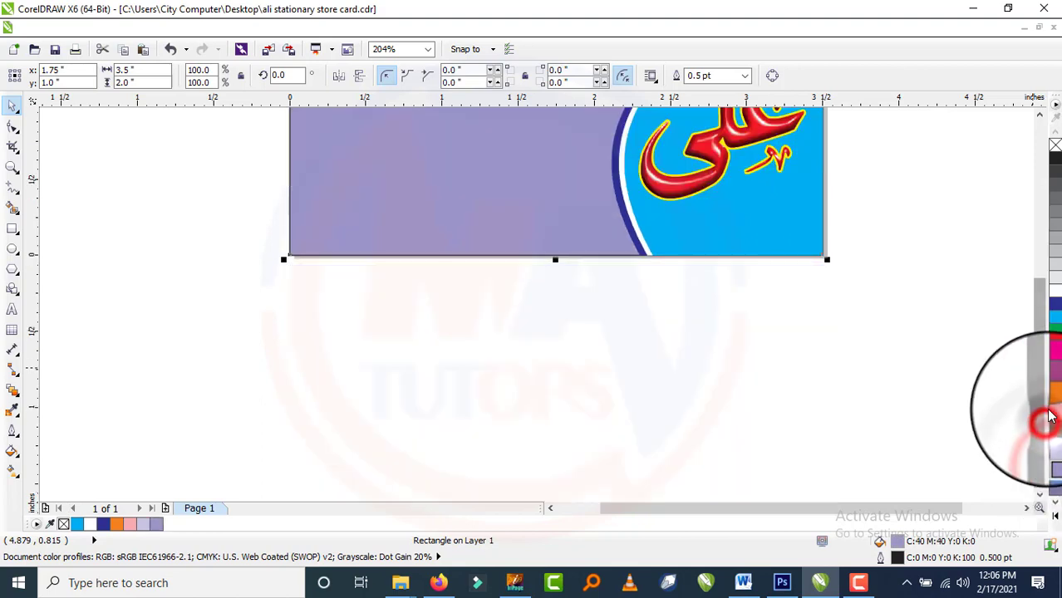
scroll(652, 277, "down", 1)
key("F4")
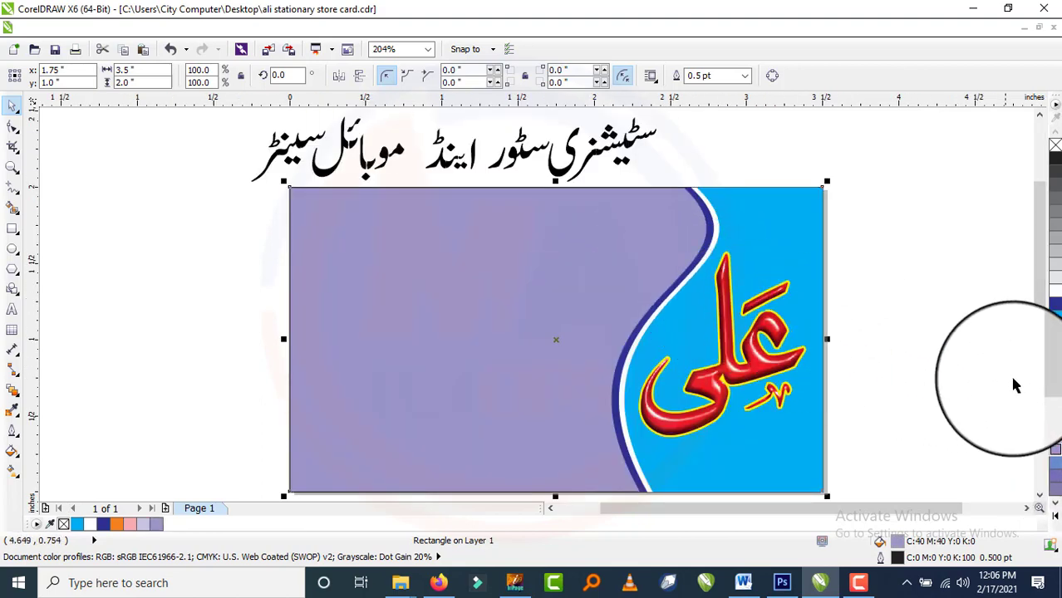
left_click(1055, 401)
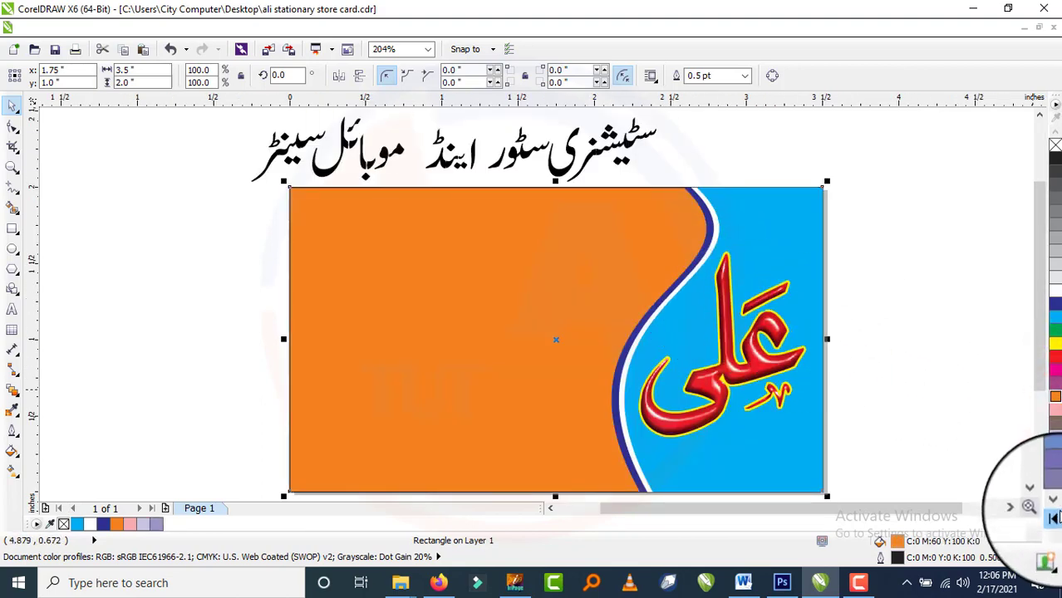
left_click(1054, 517)
Test further palette colours, then settle on yellow-orange C0 M20 Y100 K0 for the background.
left_click(1021, 463)
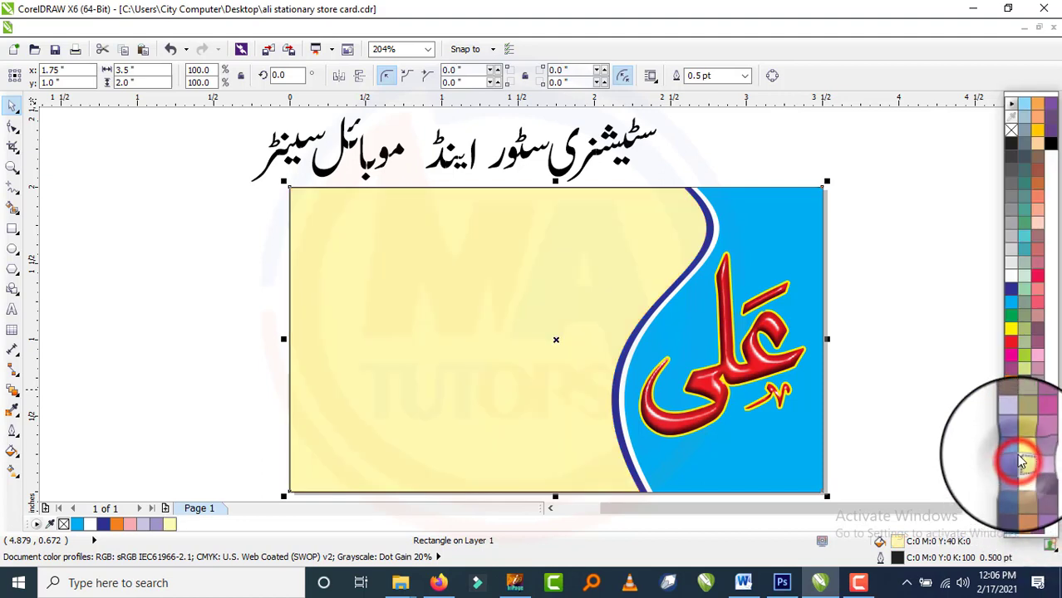
left_click(1031, 386)
left_click(1037, 368)
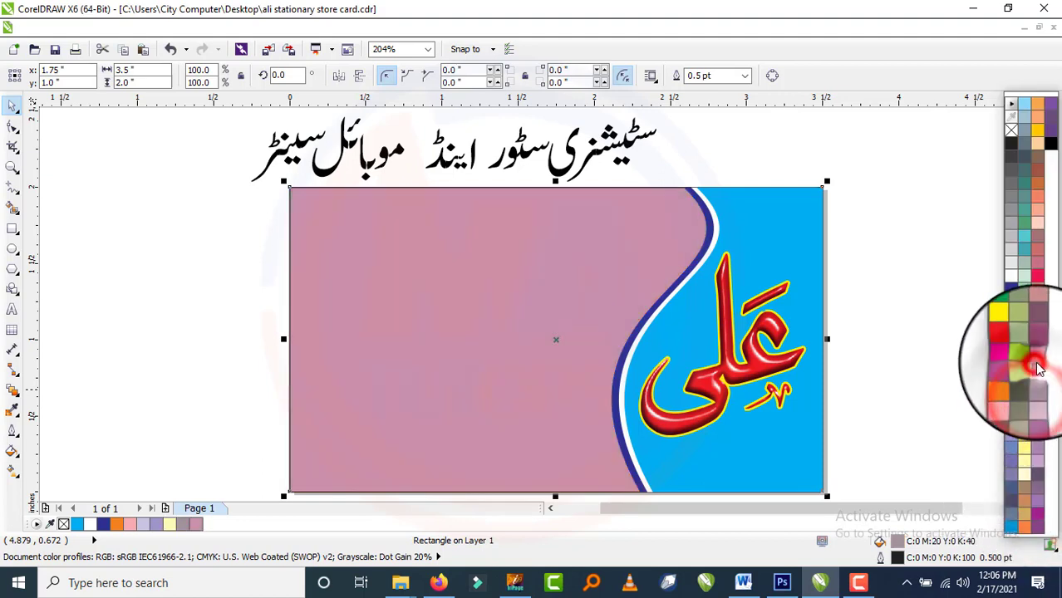
left_click(1039, 353)
left_click(1039, 336)
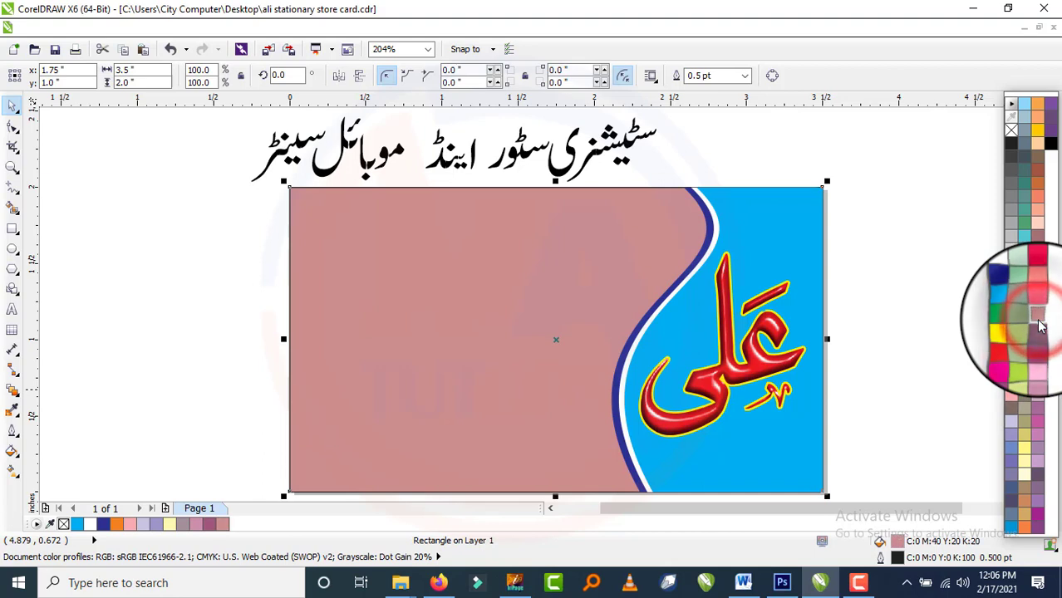
left_click(1024, 257)
left_click(1025, 248)
left_click(1027, 241)
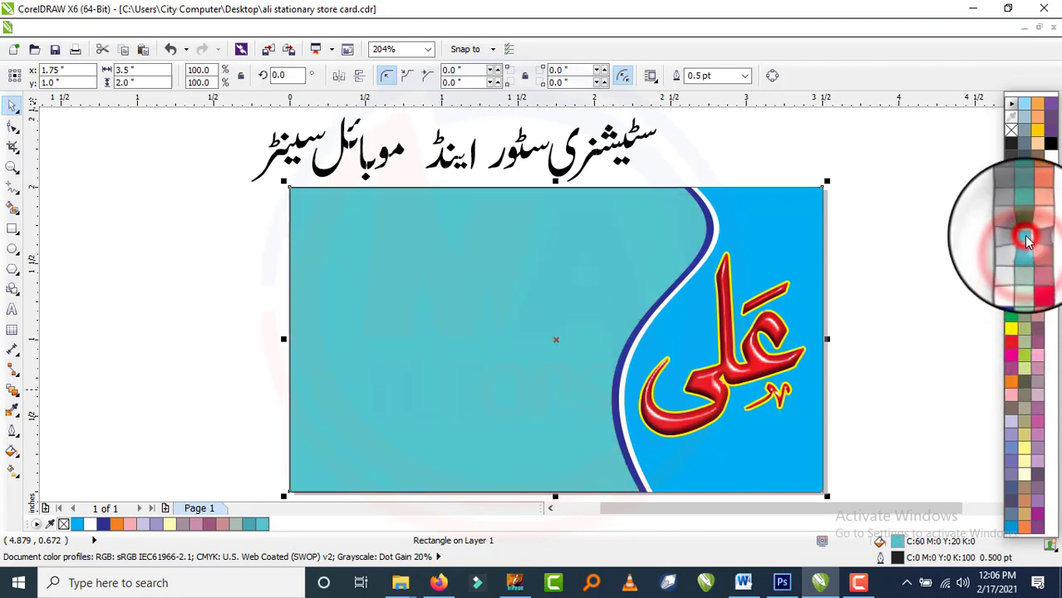
left_click(1027, 255)
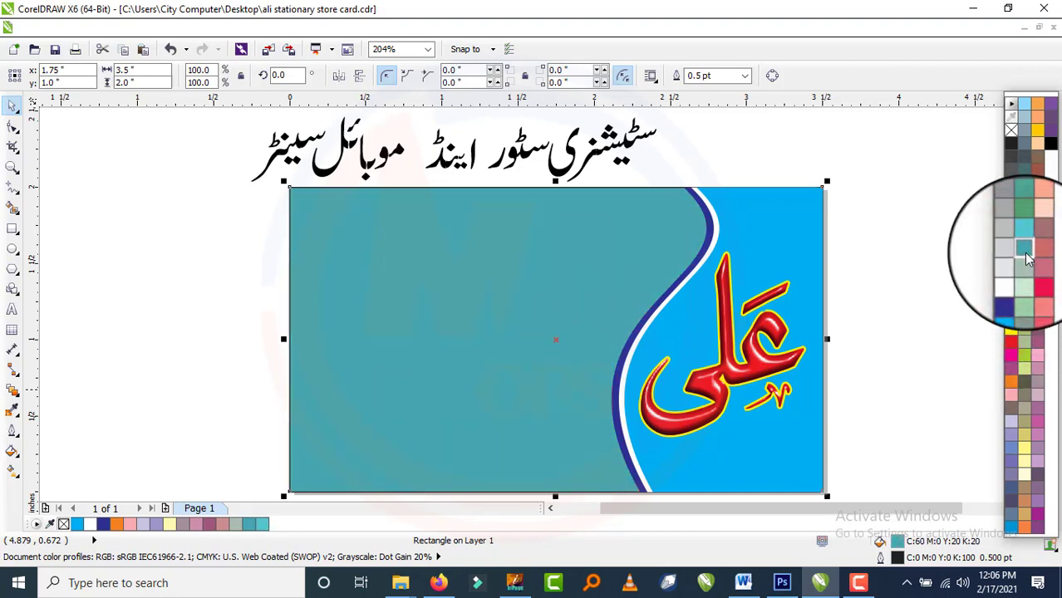
left_click(1051, 132)
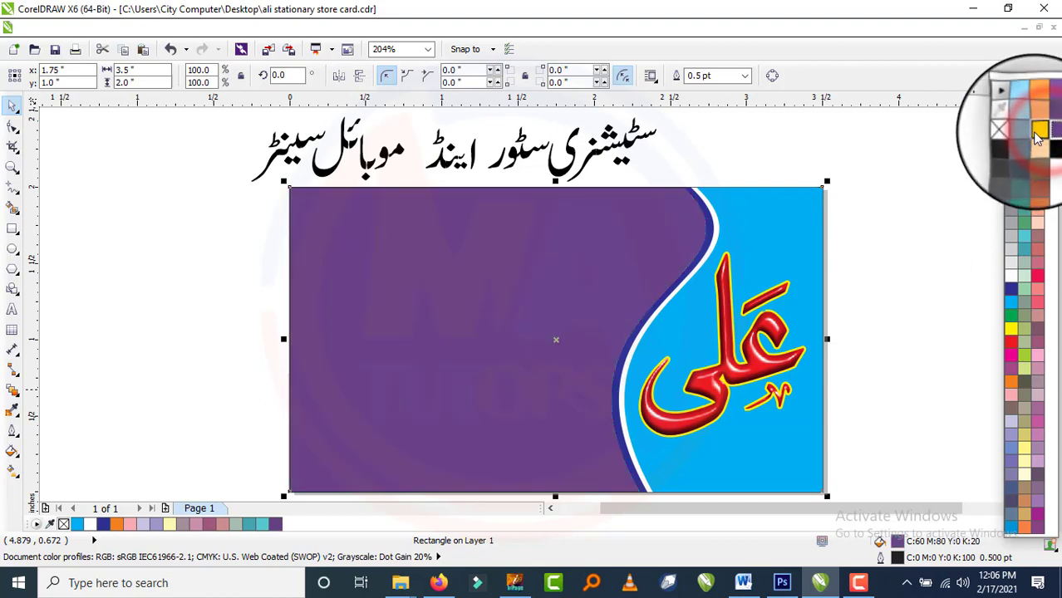
left_click(1036, 134)
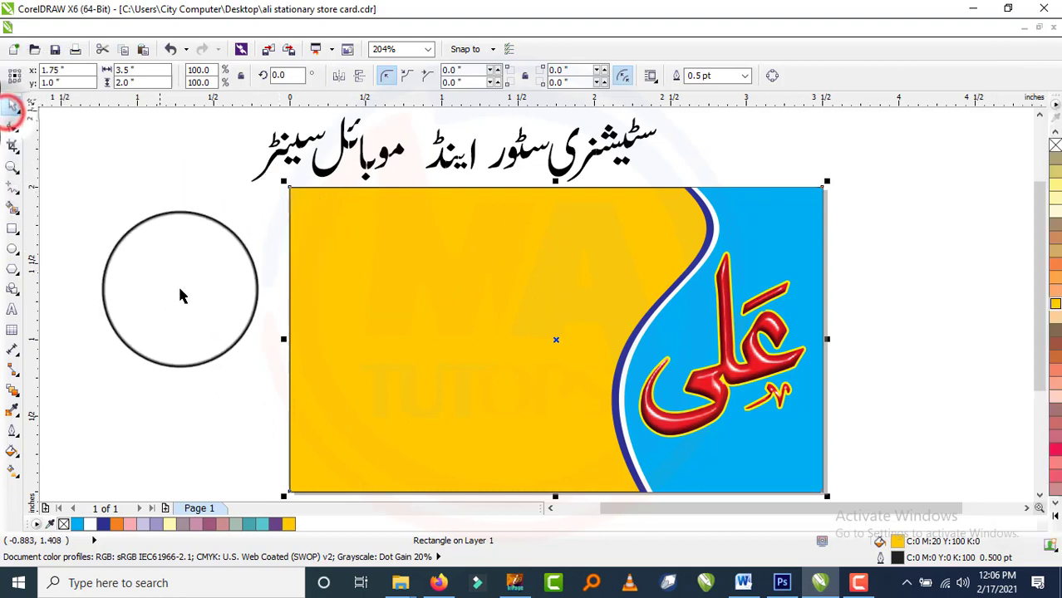
left_click(185, 291)
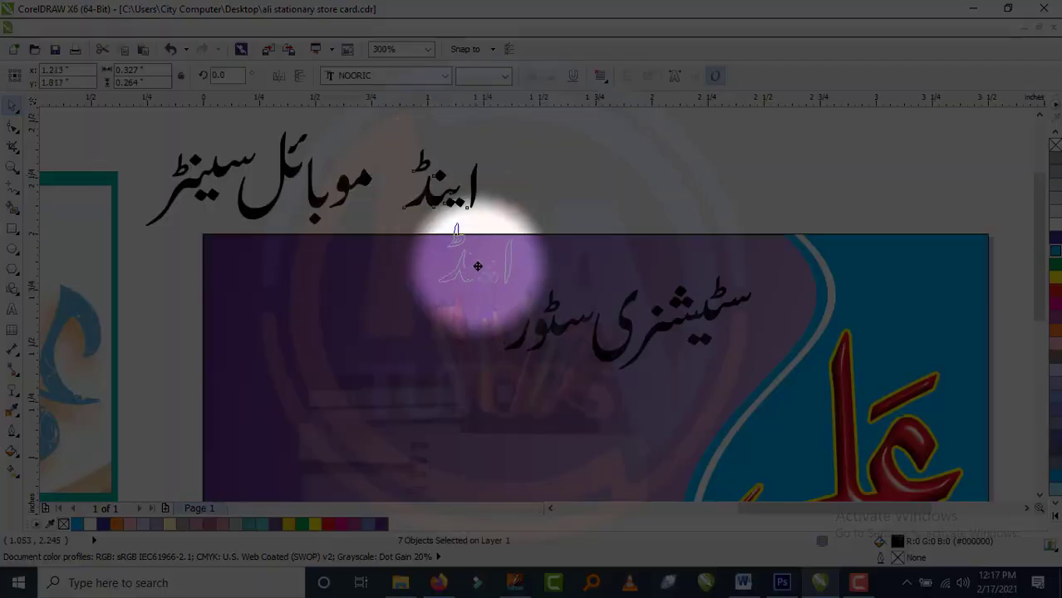
Shrink the Urdu word اینڈ and move it slightly down.
left_click_drag(559, 209, 534, 233)
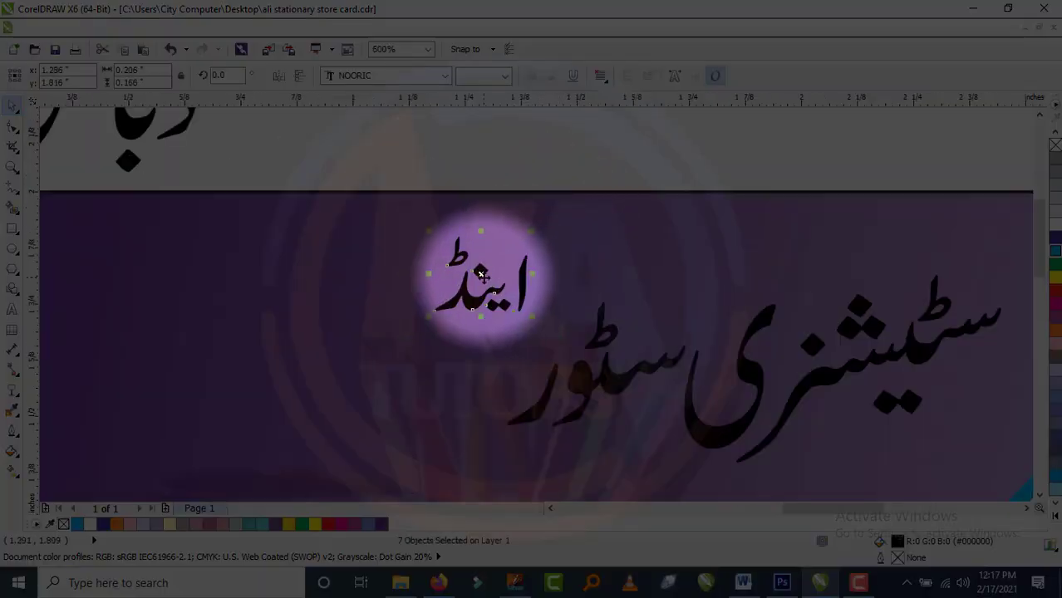
left_click_drag(481, 276, 491, 315)
scroll(527, 305, "down", 1)
Group the words موبائل سینٹر and move them onto the card after اینڈ.
left_click_drag(144, 130, 462, 301)
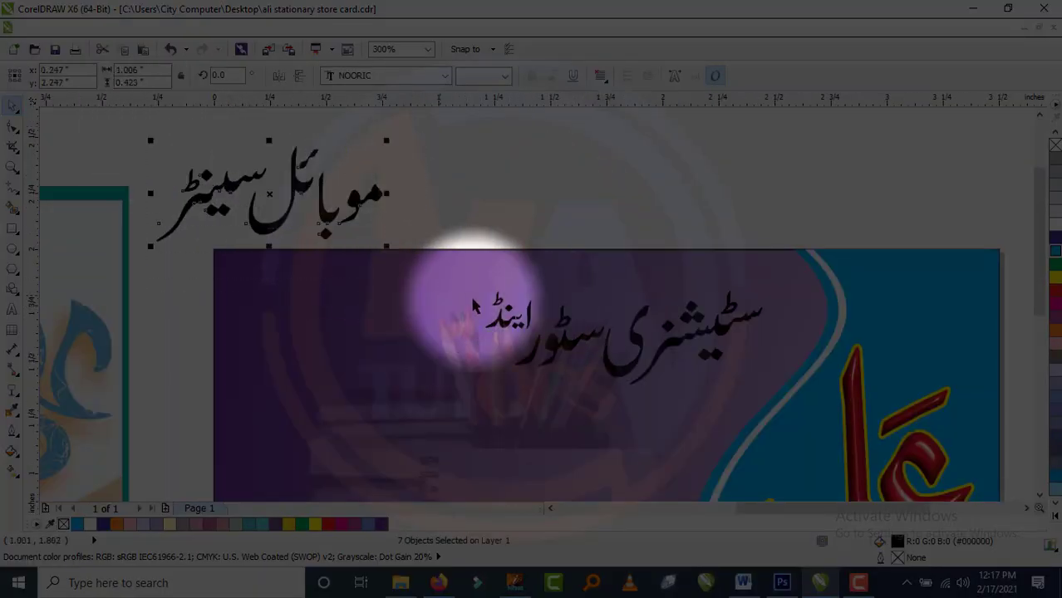
scroll(372, 309, "down", 2)
scroll(431, 260, "up", 1)
key("ctrl+g")
scroll(440, 252, "down", 1)
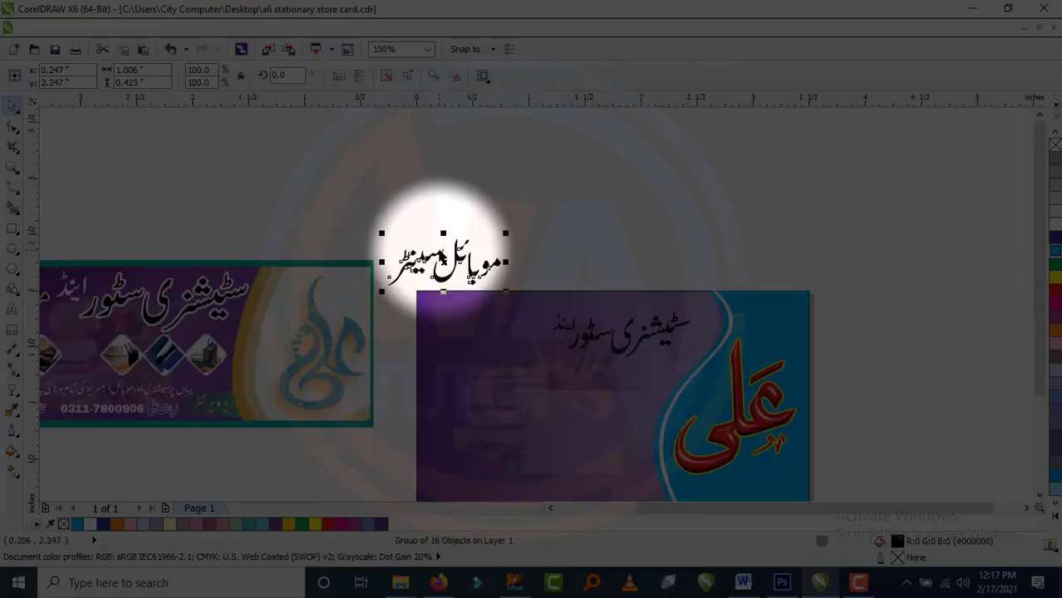
left_click(430, 205)
scroll(458, 255, "up", 1)
left_click_drag(458, 260, 518, 328)
scroll(519, 328, "up", 1)
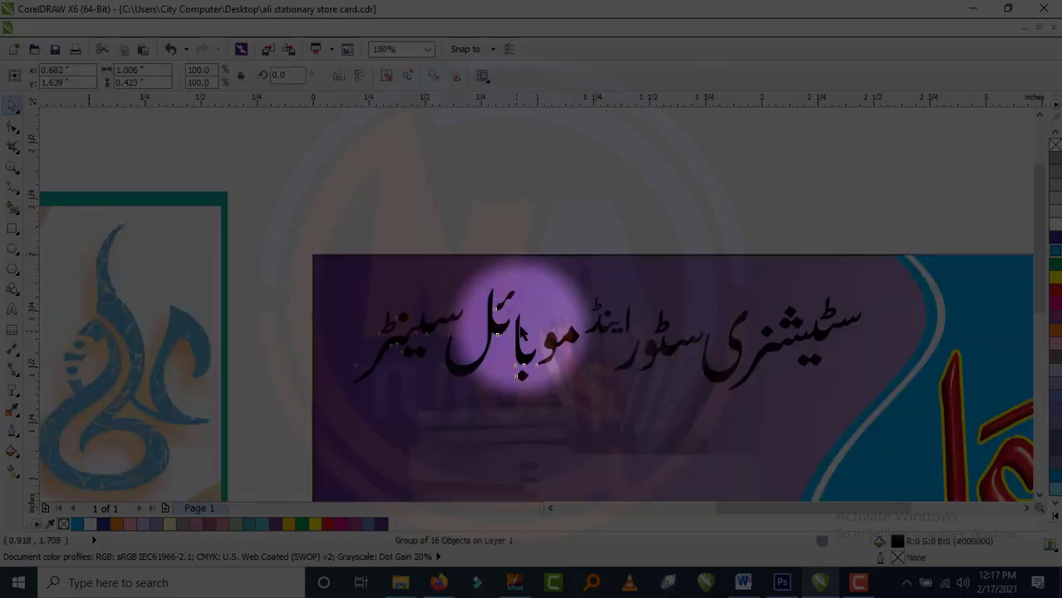
Add a horizontal guideline across the heading and reselect the grouped heading words.
left_click_drag(662, 108, 716, 383)
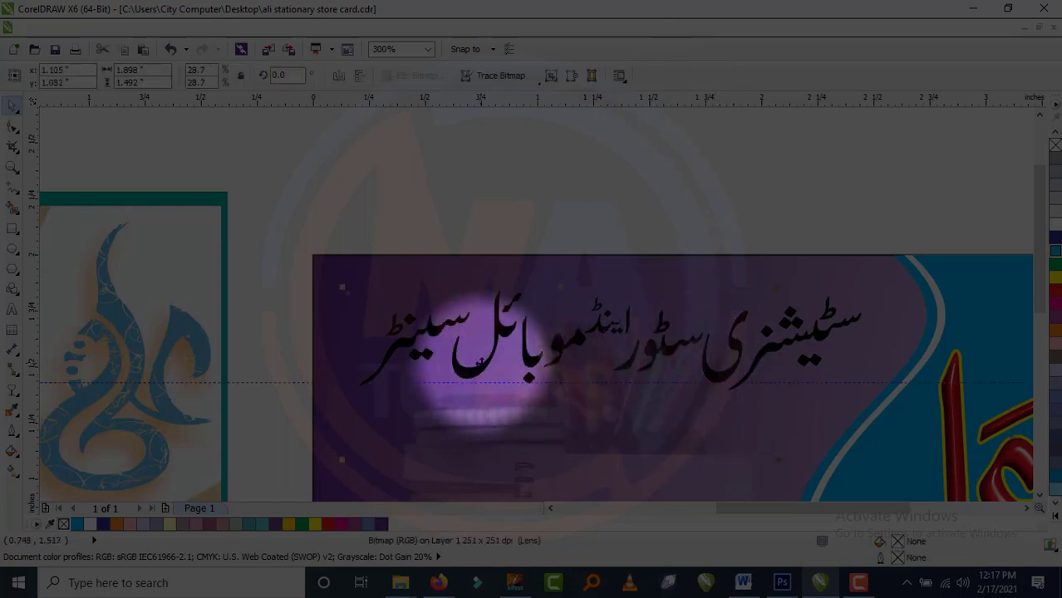
left_click(472, 171)
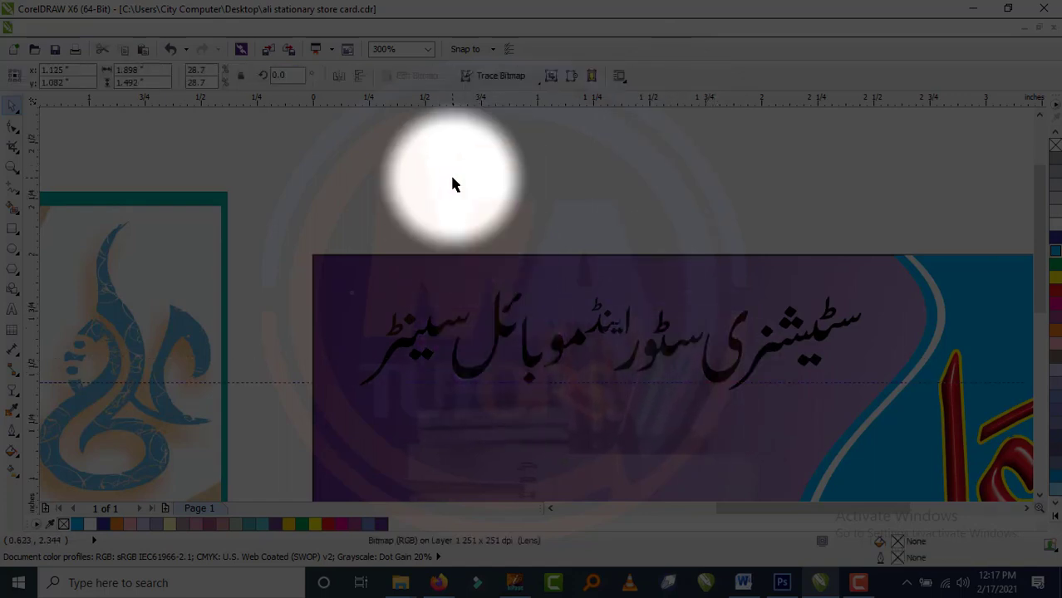
left_click(453, 181)
left_click_drag(299, 189, 604, 434)
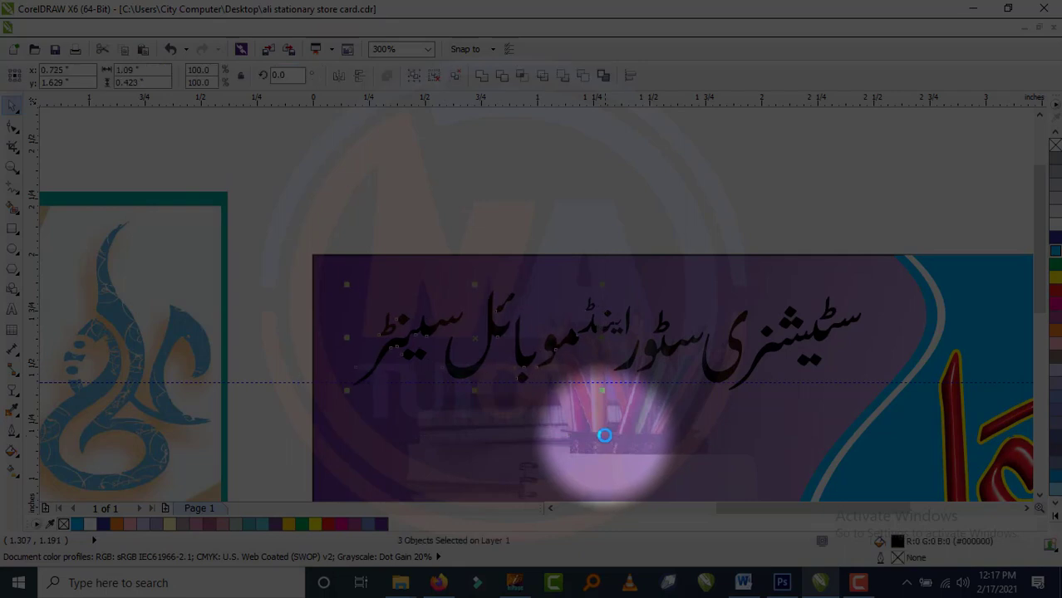
left_click(614, 221)
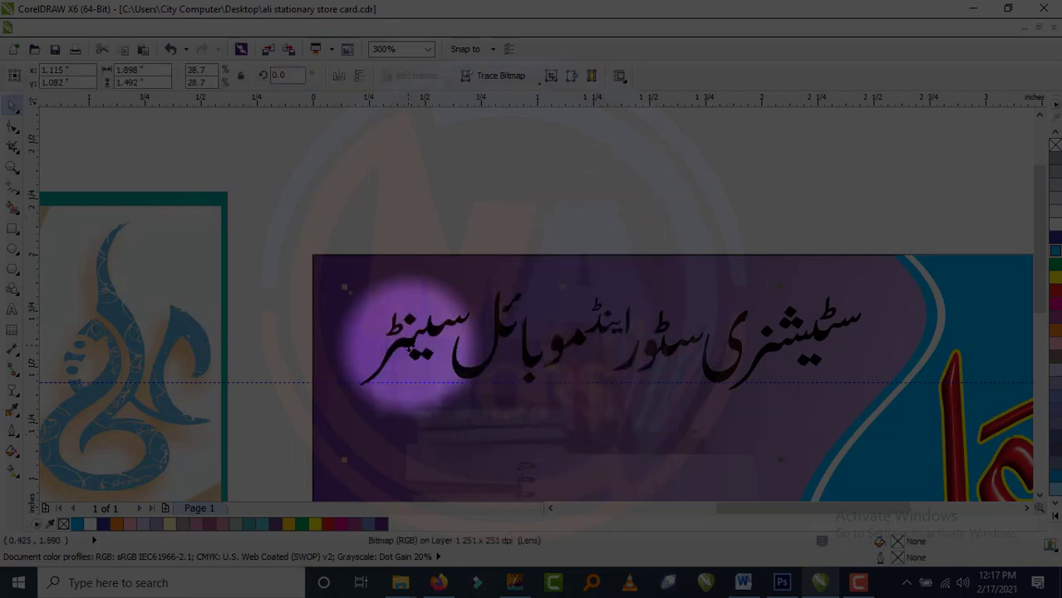
scroll(424, 341, "up", 2)
scroll(441, 332, "down", 4)
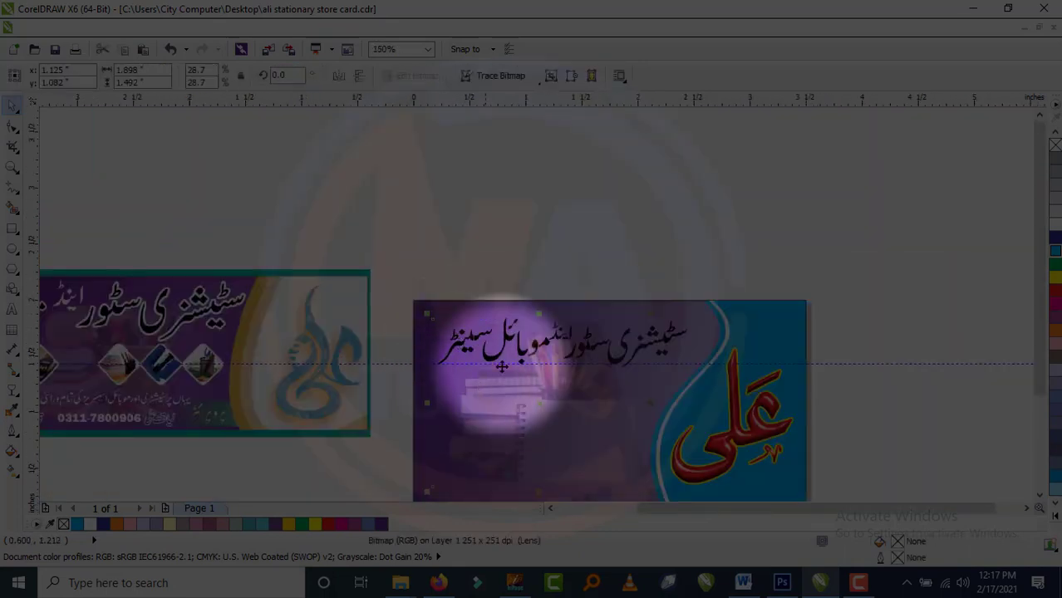
scroll(495, 398, "up", 2)
scroll(531, 316, "down", 2)
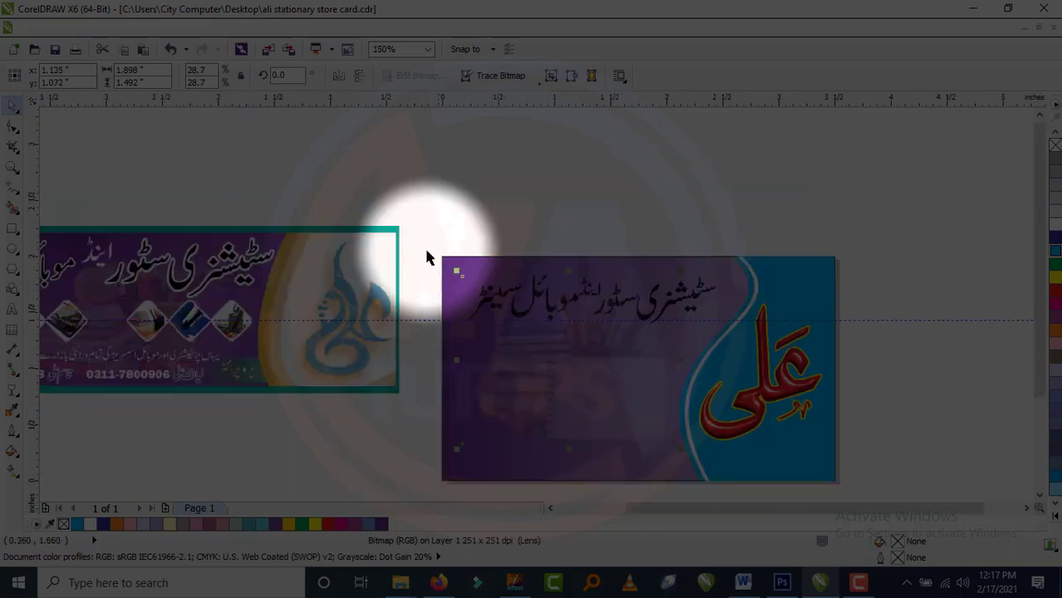
left_click(551, 313)
scroll(573, 283, "up", 2)
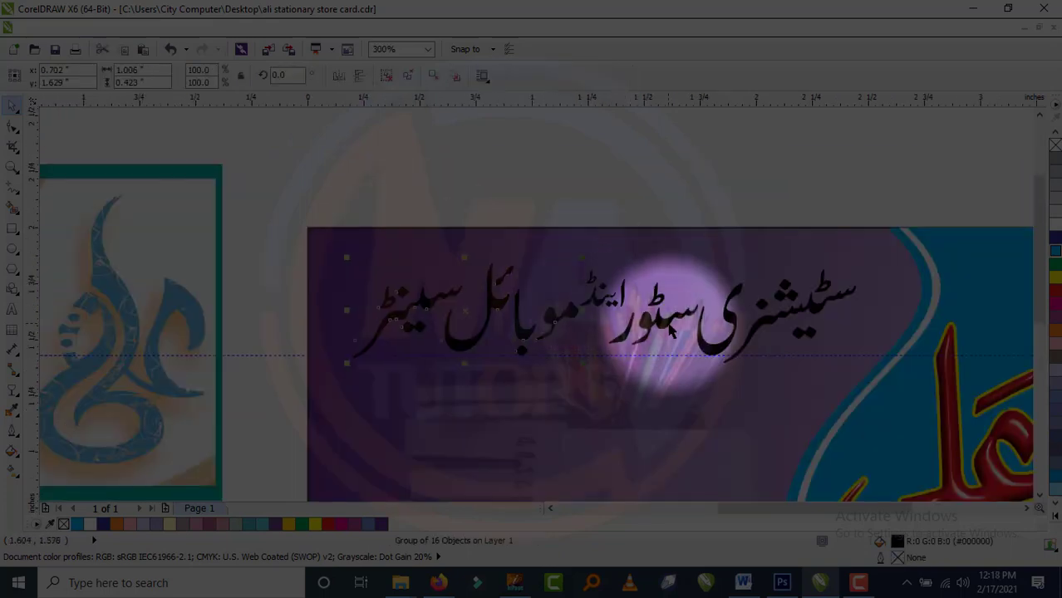
key("Right")
key("Right")
key("Right")
key("Right")
key("Right")
key("Right")
key("Right")
key("Right")
key("Right")
key("Left")
key("Left")
key("Left")
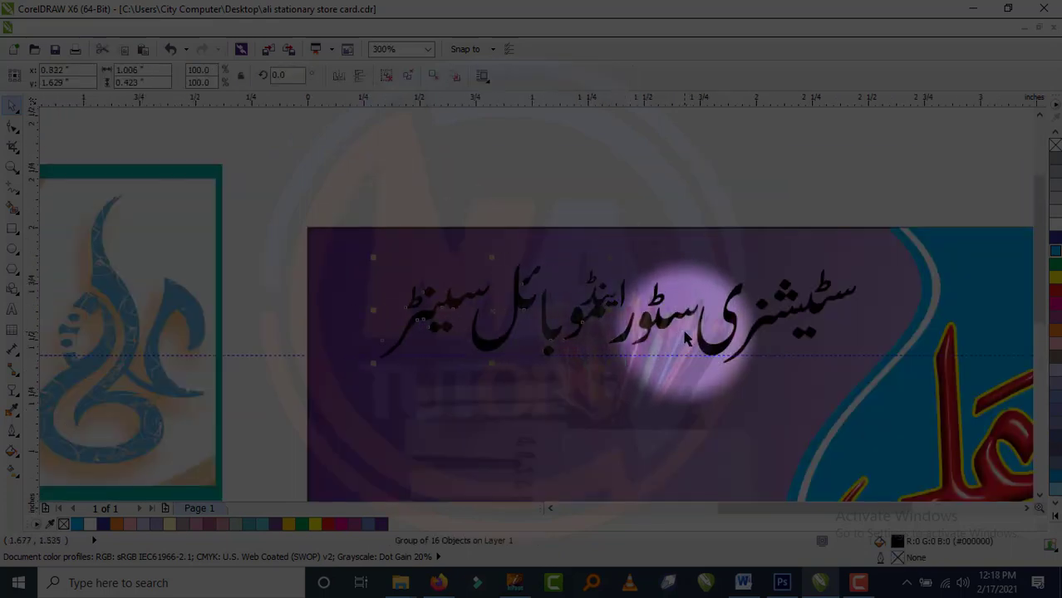
scroll(581, 230, "up", 2)
left_click_drag(546, 158, 680, 375)
scroll(664, 395, "up", 1)
scroll(621, 342, "down", 1)
scroll(621, 384, "up", 3)
scroll(616, 367, "down", 3)
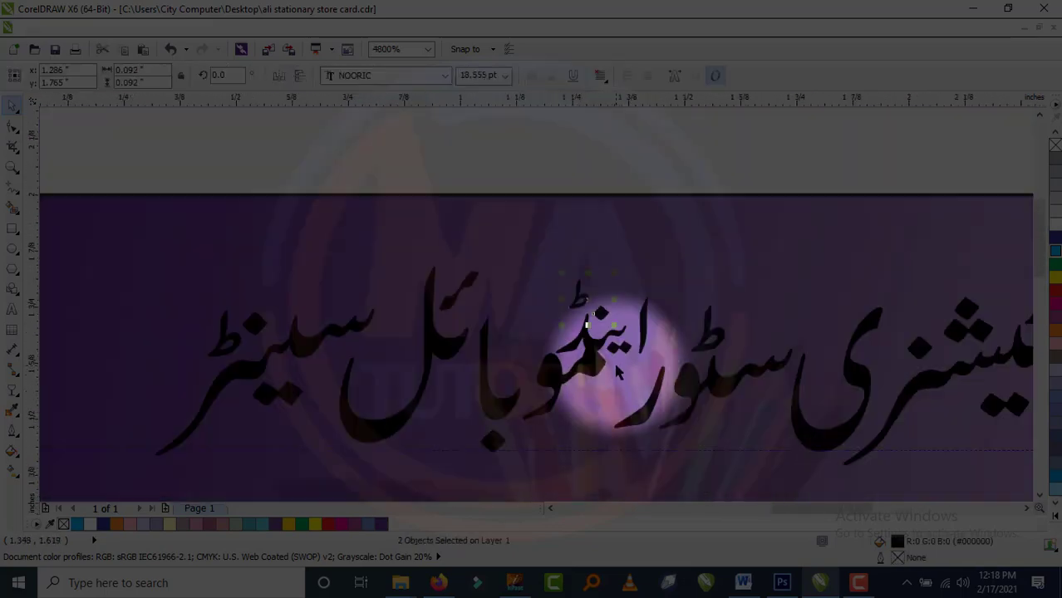
scroll(616, 368, "down", 1)
left_click_drag(321, 240, 903, 433)
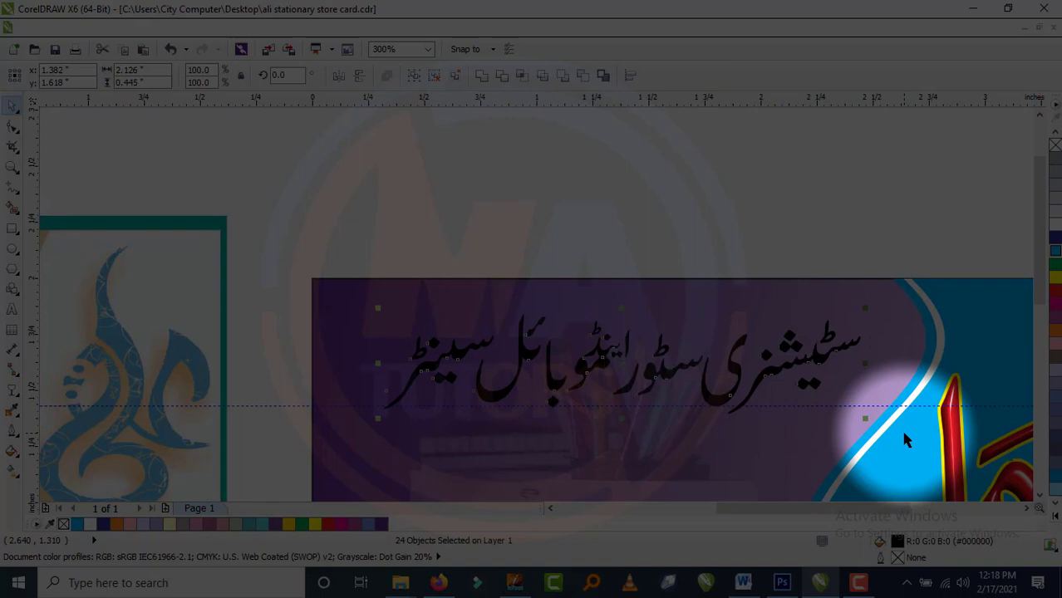
left_click(674, 205)
scroll(648, 381, "up", 1)
left_click_drag(486, 125, 642, 355)
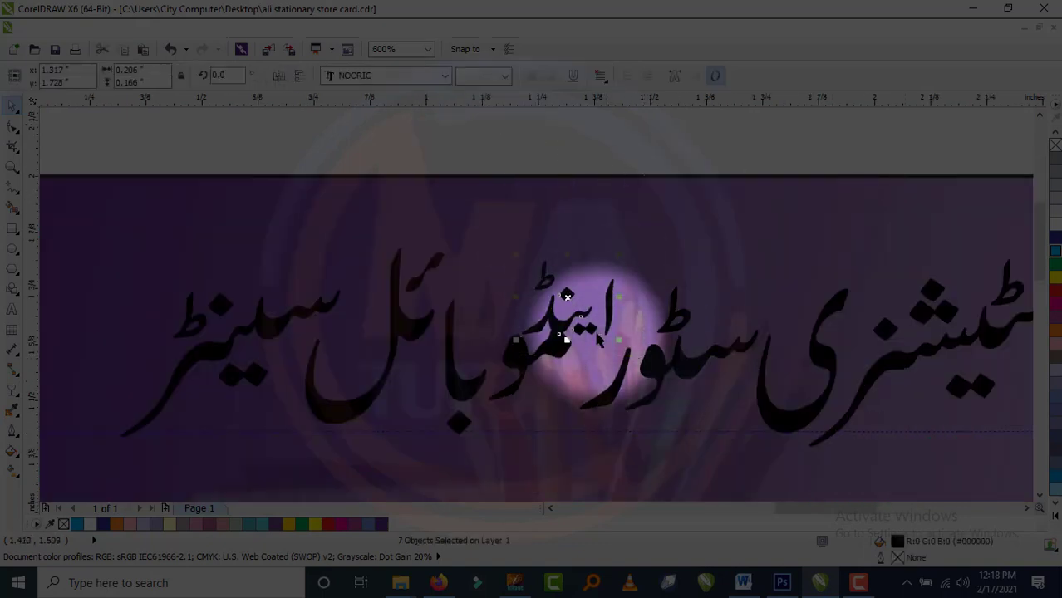
left_click_drag(570, 295, 607, 295)
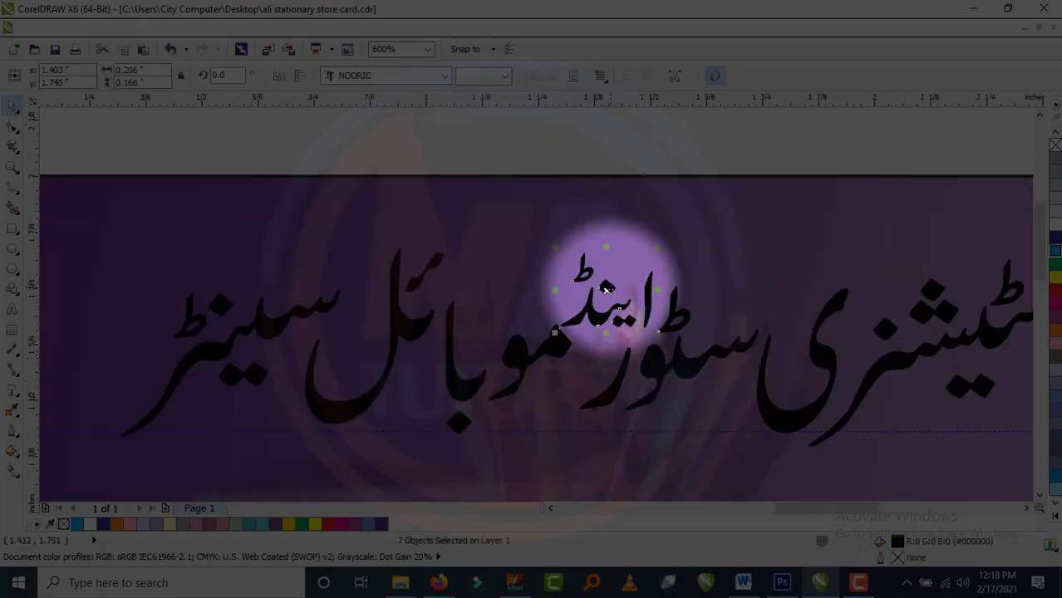
scroll(593, 253, "down", 1)
left_click(308, 178)
left_click_drag(313, 156, 864, 409)
left_click_drag(351, 353, 323, 362)
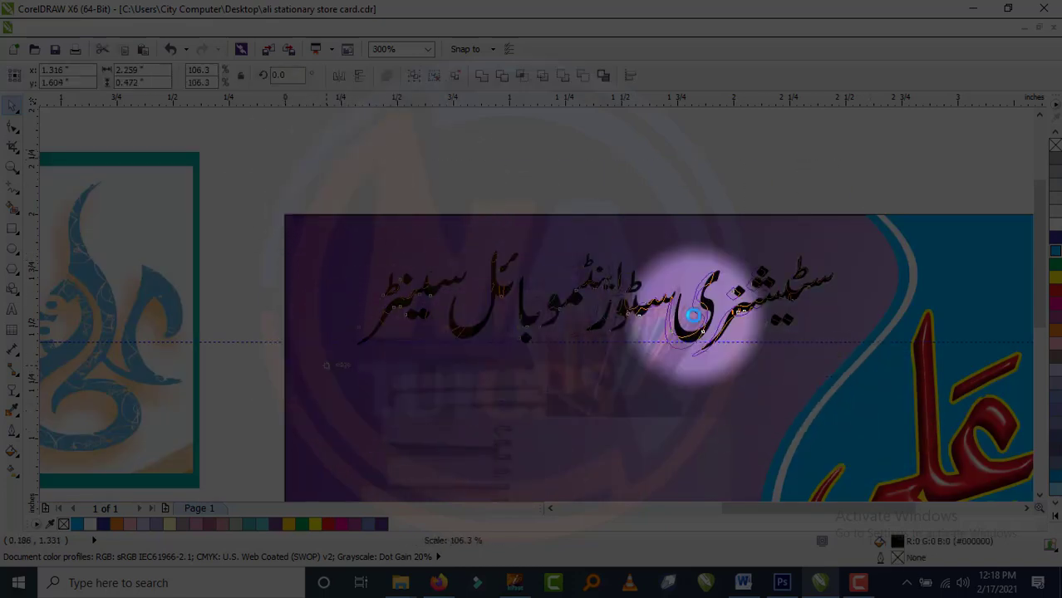
left_click_drag(837, 247, 889, 227)
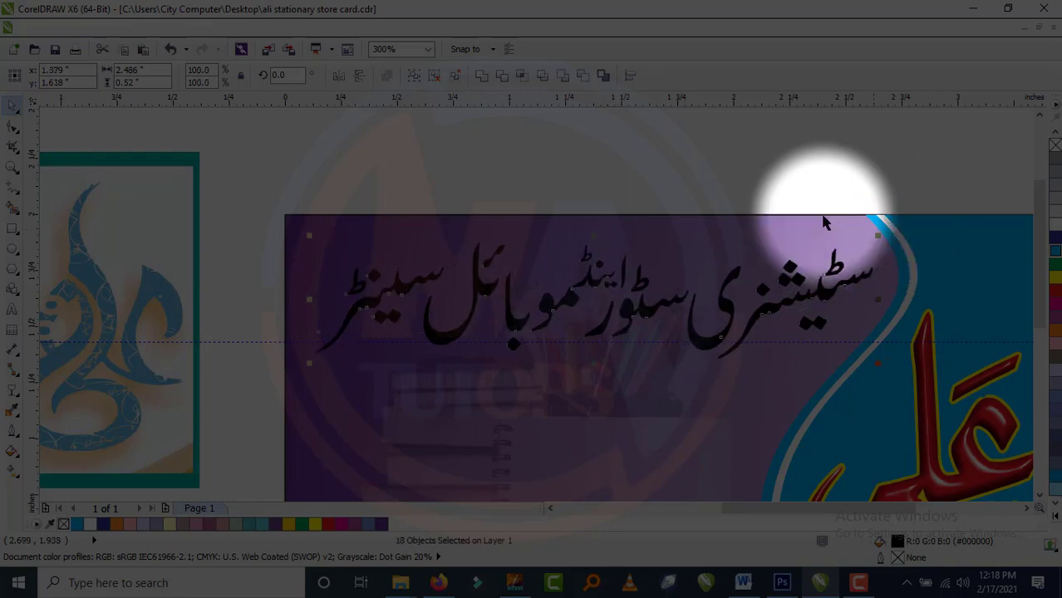
left_click(747, 187)
scroll(548, 187, "down", 2)
scroll(541, 190, "up", 1)
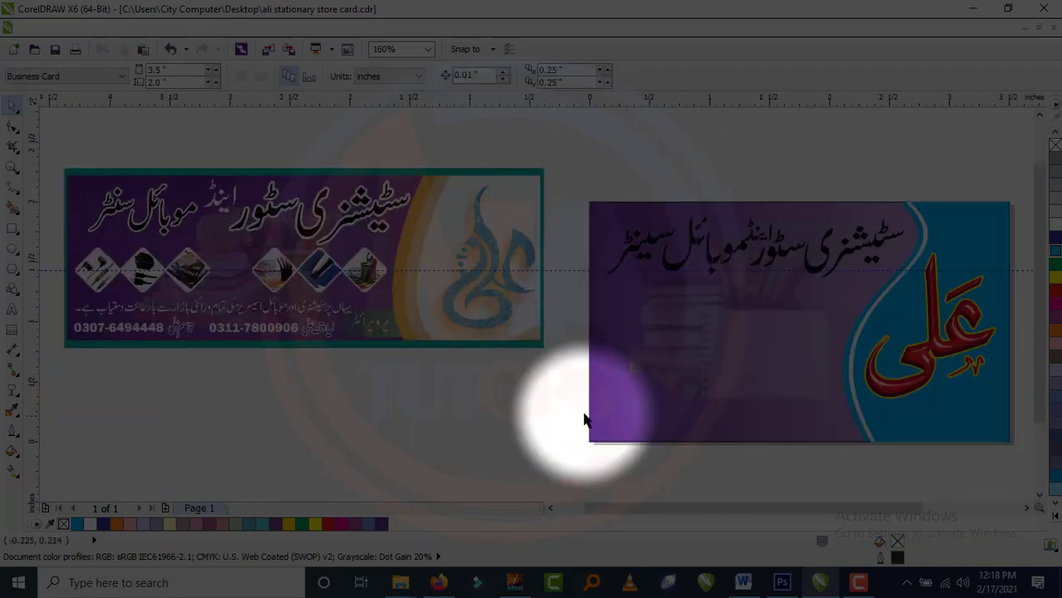
left_click(714, 434)
left_click(914, 157)
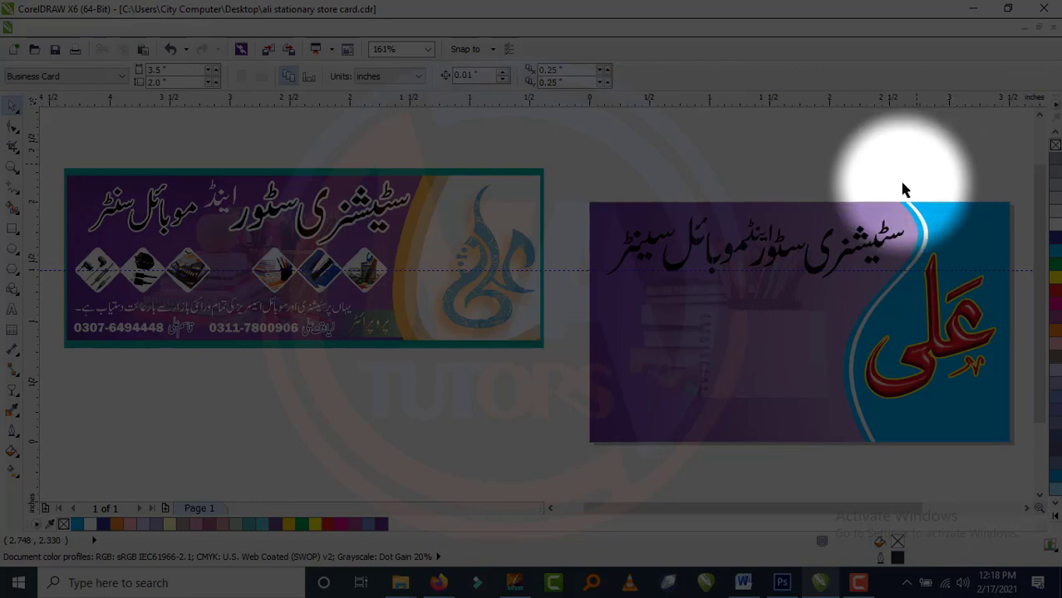
scroll(759, 185, "up", 3)
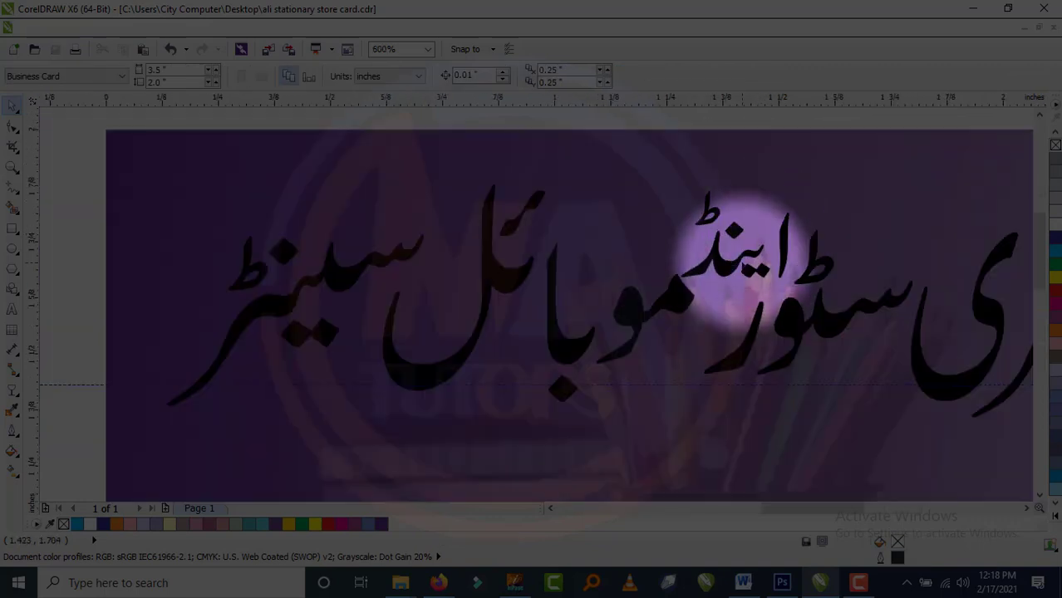
left_click(675, 284)
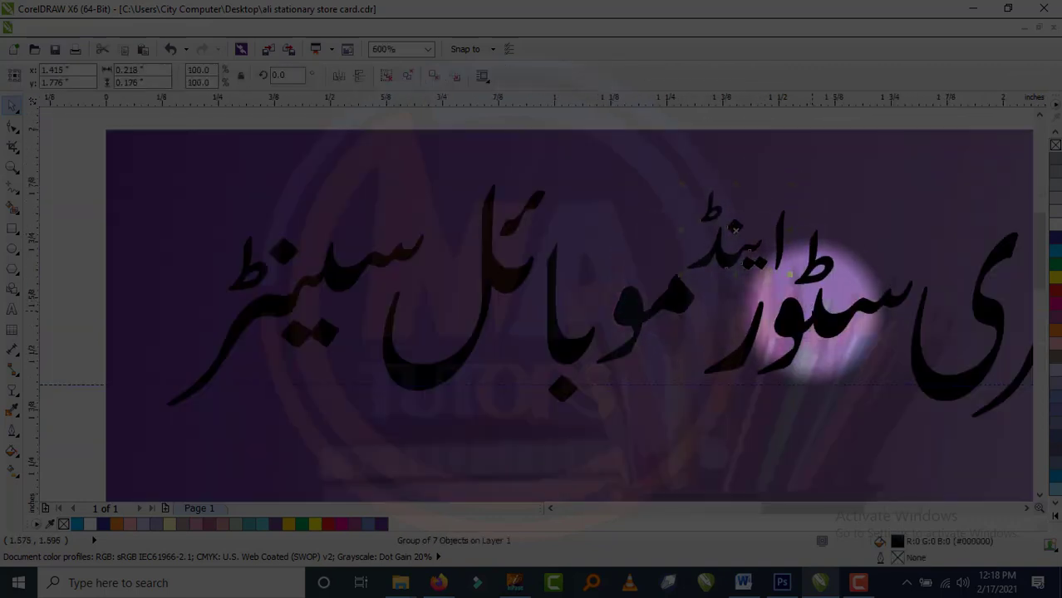
scroll(671, 272, "down", 2)
left_click(574, 165)
left_click_drag(575, 165, 940, 309)
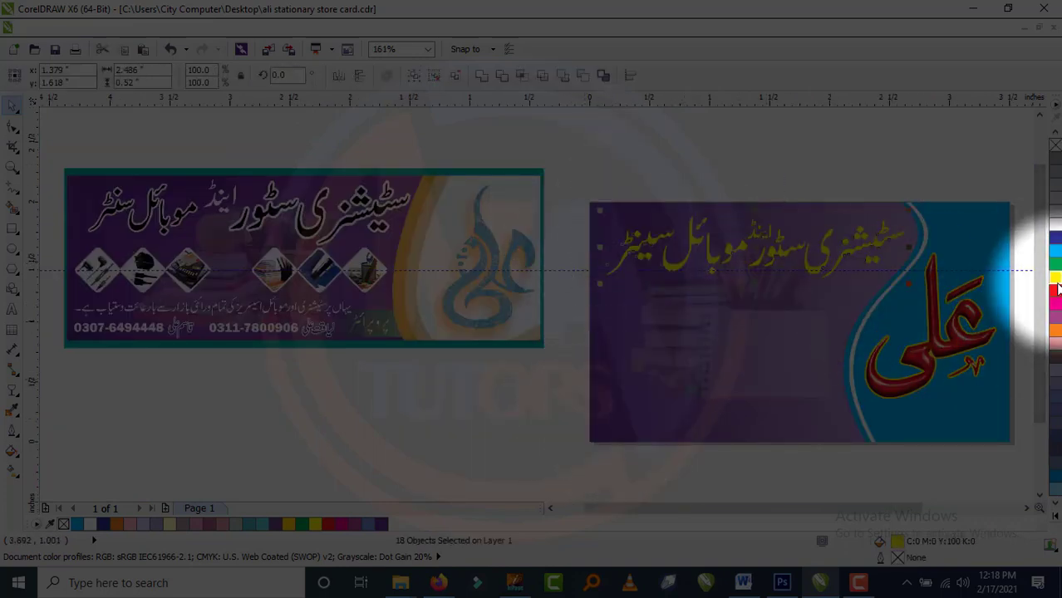
Give the Urdu heading a black outline from the palette.
scroll(903, 219, "up", 2)
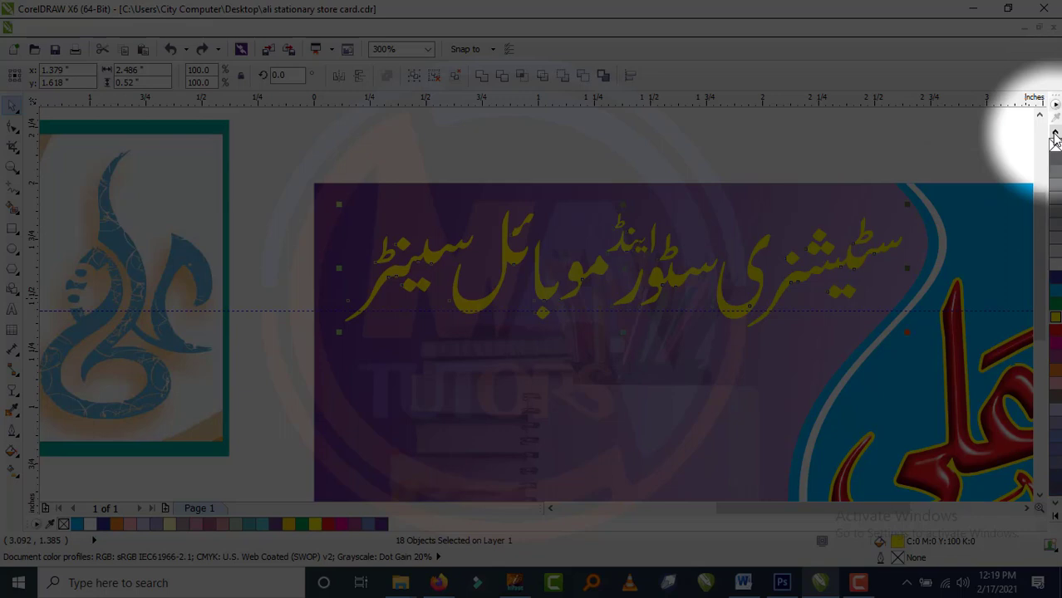
left_click(1056, 162)
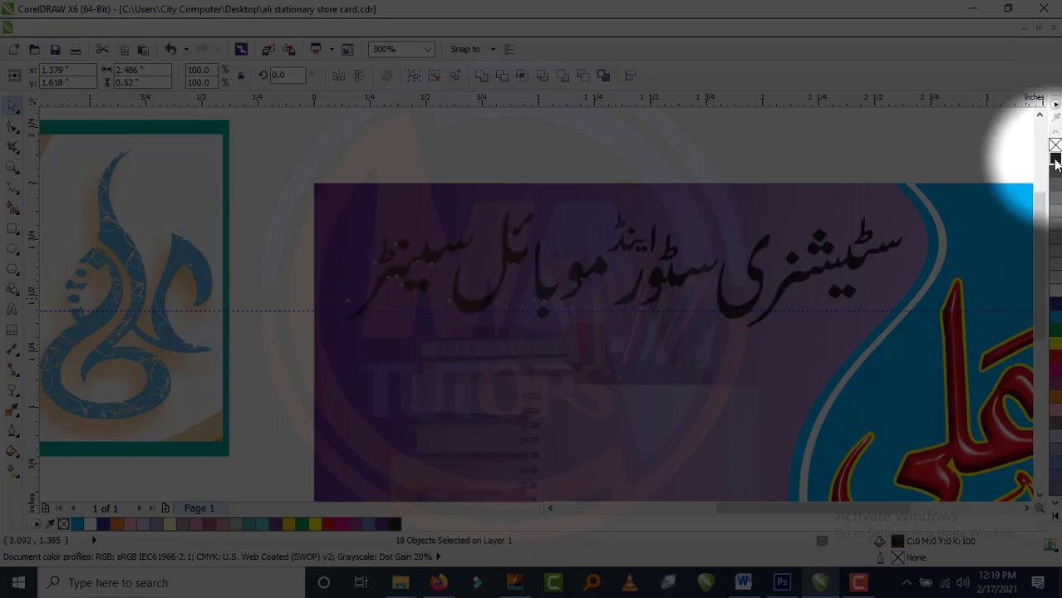
key("ctrl+z")
right_click(1054, 158)
Set the outline to black, 2 pt wide, round corners, behind fill and scaling with the object.
key("F12")
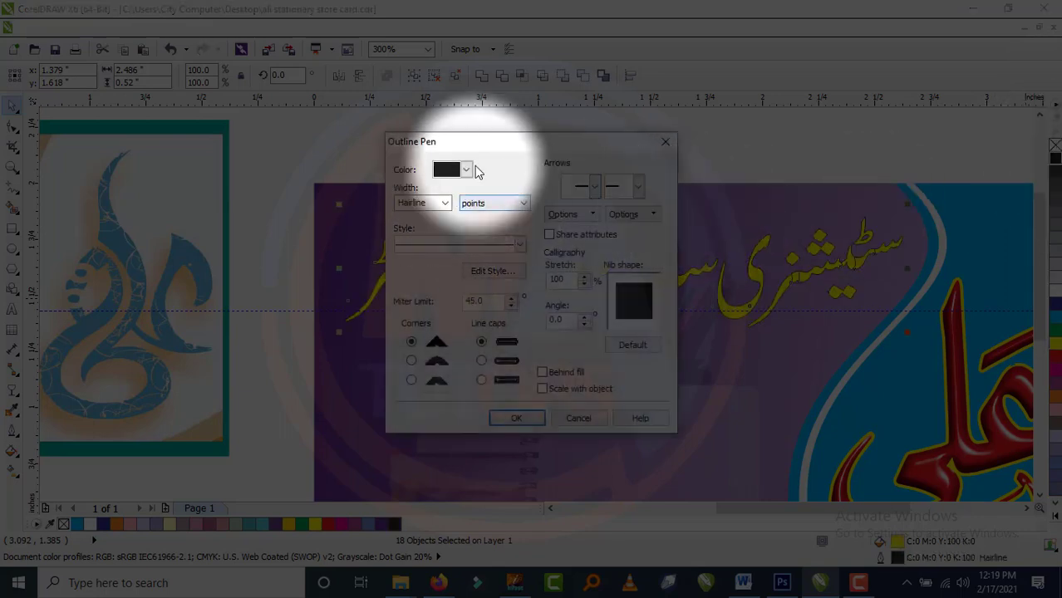
left_click(468, 169)
left_click_drag(516, 202, 514, 271)
left_click(477, 273)
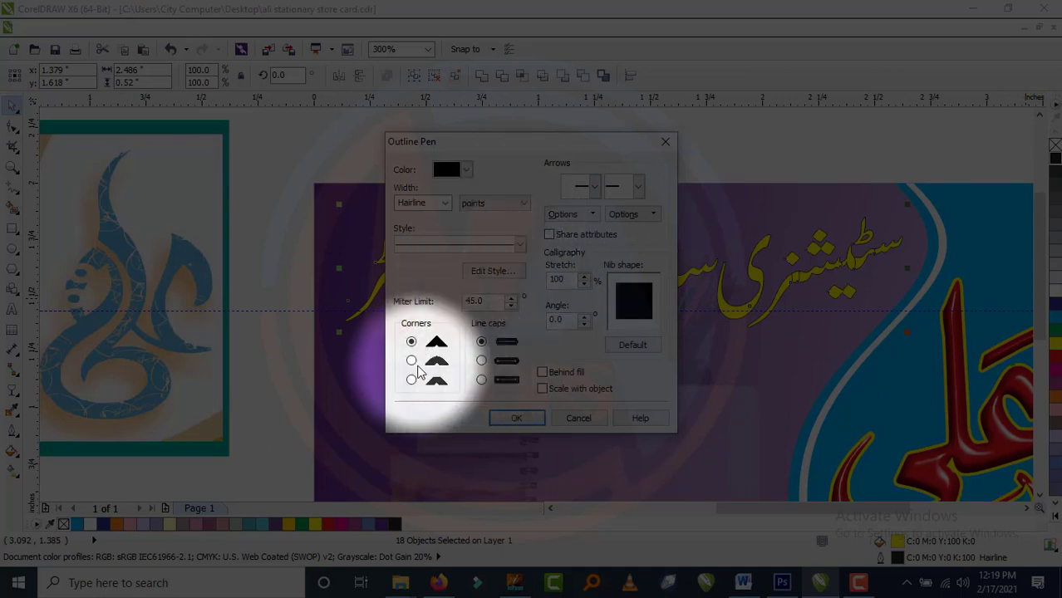
left_click(413, 362)
left_click(542, 373)
left_click(541, 389)
left_click(420, 203)
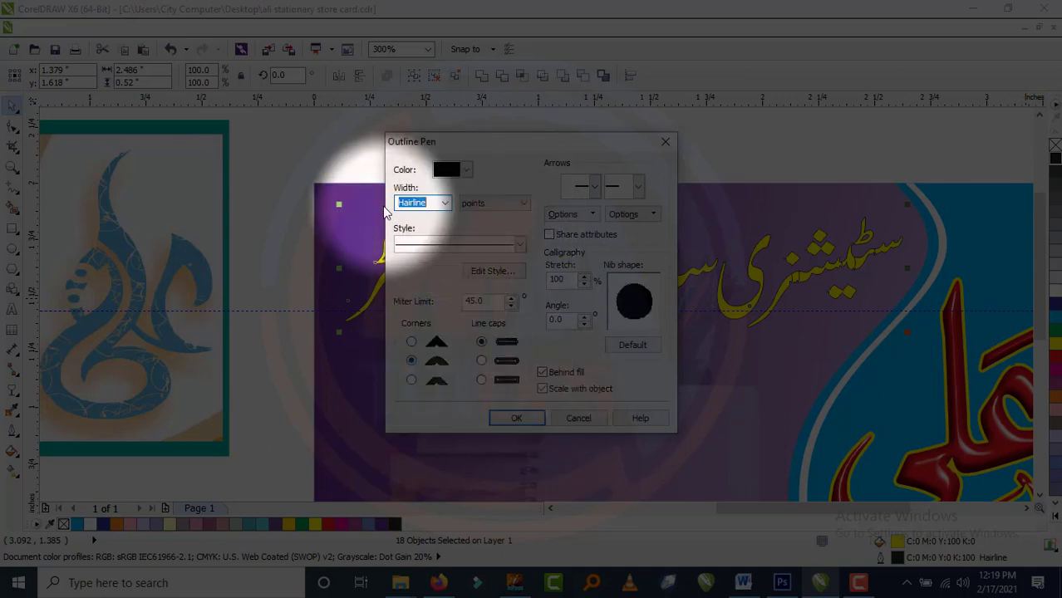
type("2")
left_click(517, 418)
scroll(717, 286, "down", 2)
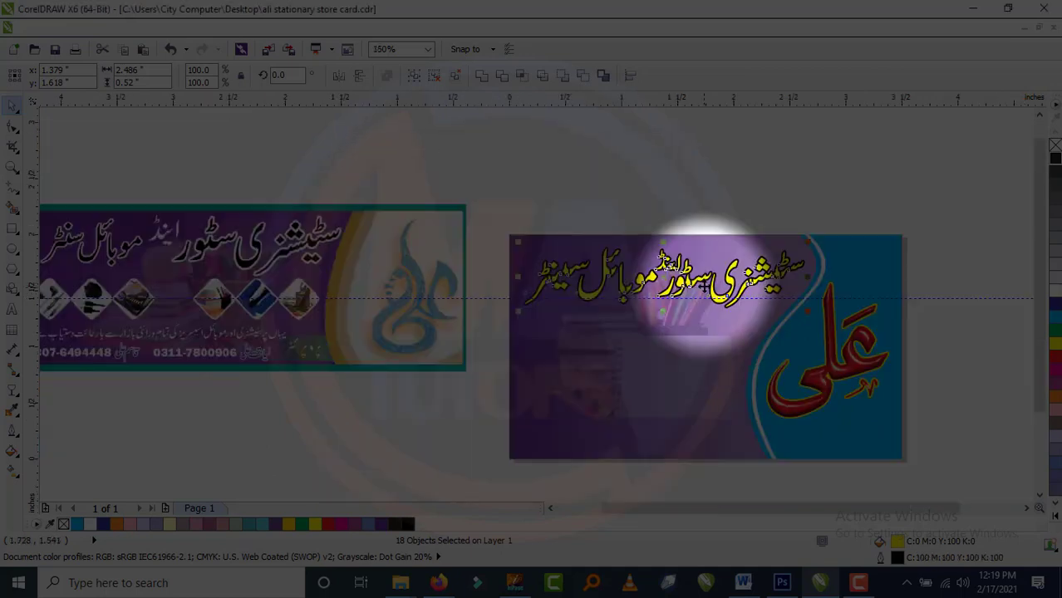
scroll(717, 286, "up", 2)
Merge the heading pieces into one curve with Arrange > Shaping.
left_click(181, 29)
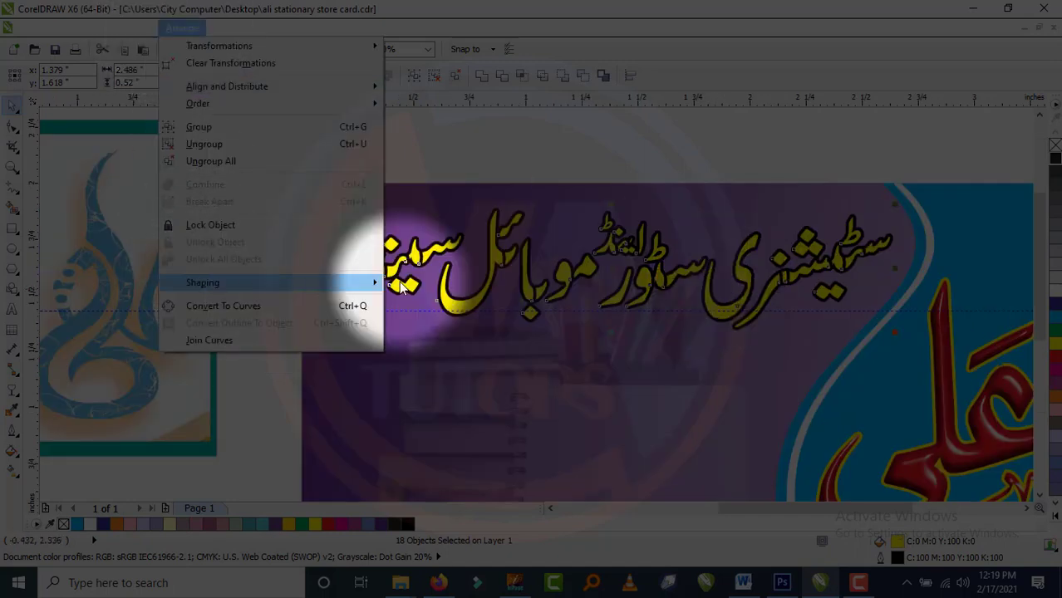
mouse_move(249, 281)
left_click(441, 385)
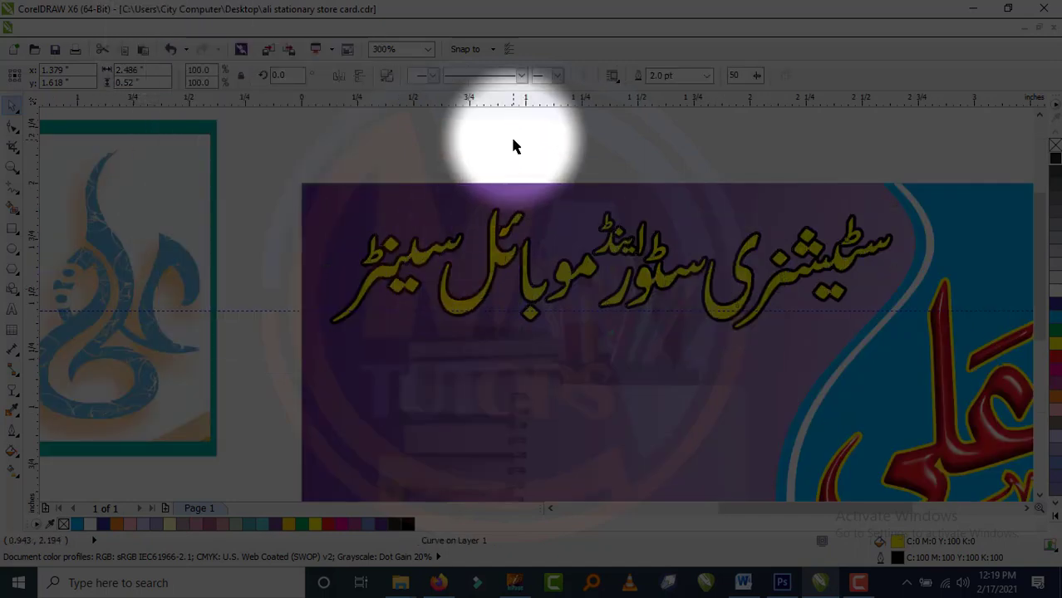
left_click(513, 140)
key("F4")
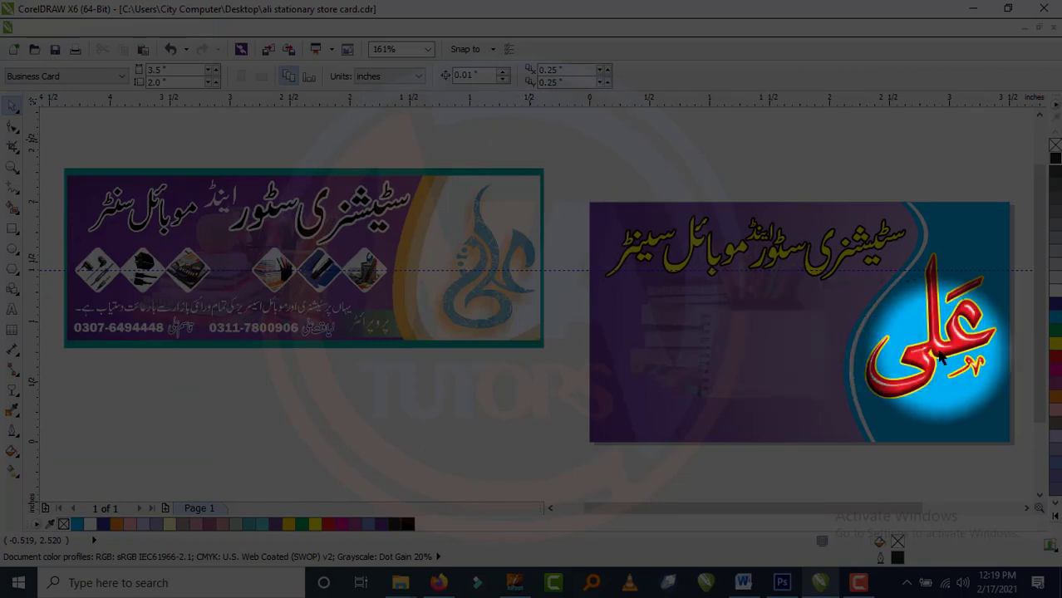
Give the red Ali lettering a drop shadow with the Drop Shadow tool.
left_click(941, 355)
left_click(12, 388)
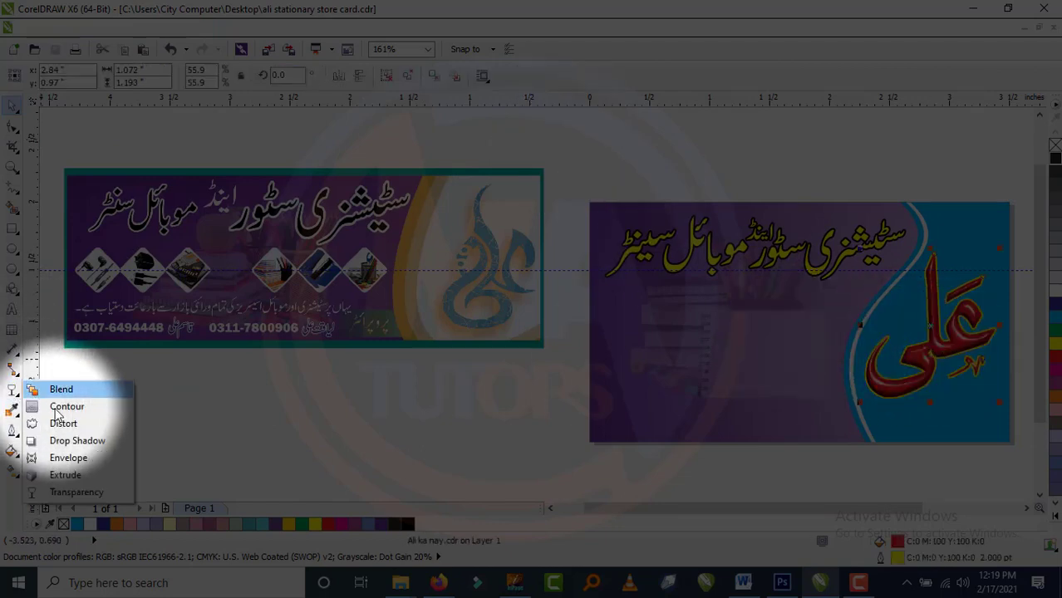
left_click(82, 446)
scroll(897, 364, "down", 1)
scroll(894, 365, "up", 2)
left_click_drag(703, 310, 801, 408)
scroll(801, 408, "down", 2)
left_click(18, 110)
left_click(356, 185)
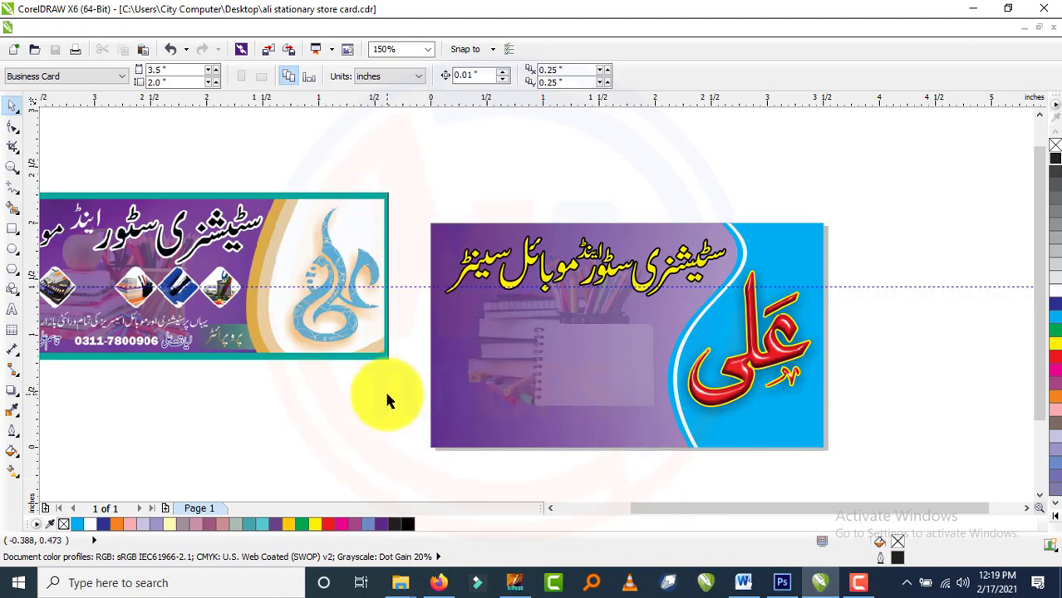
Move the reference stationery banner card directly above the new card.
scroll(777, 374, "down", 2)
scroll(786, 372, "up", 2)
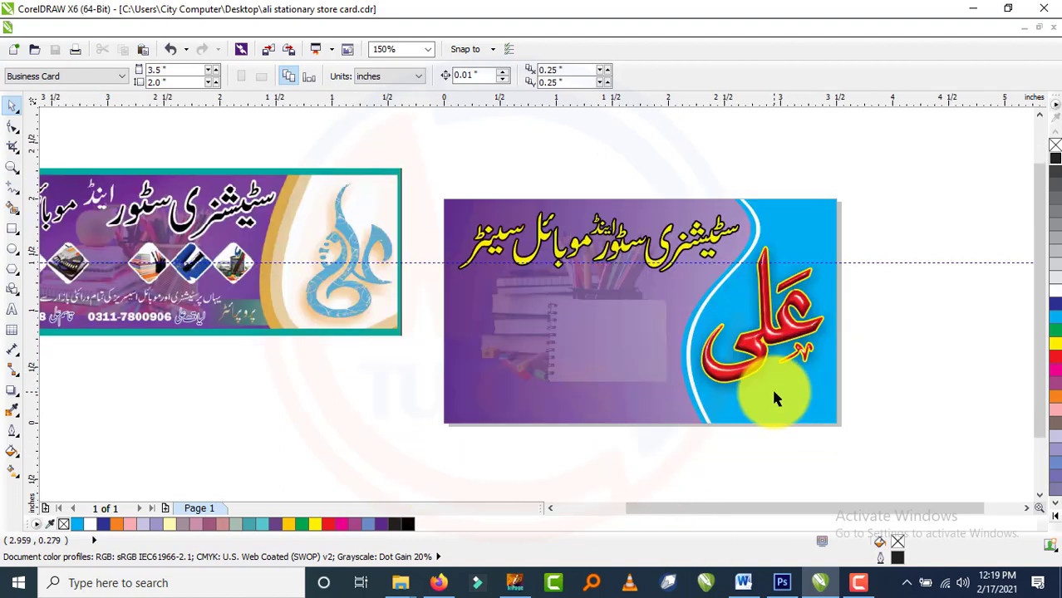
scroll(772, 386, "down", 2)
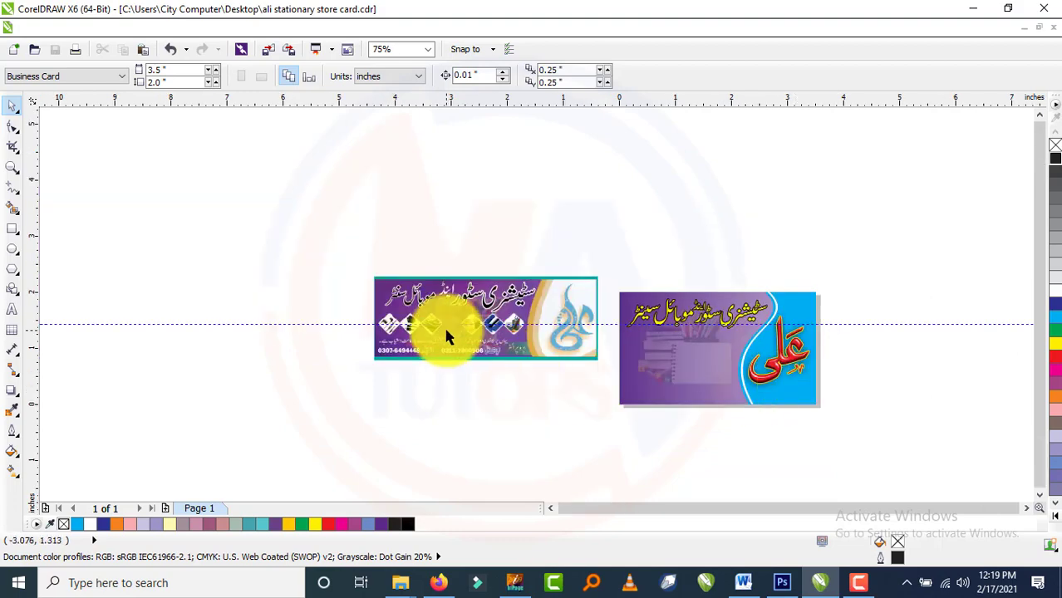
scroll(424, 307, "up", 6)
scroll(480, 287, "down", 3)
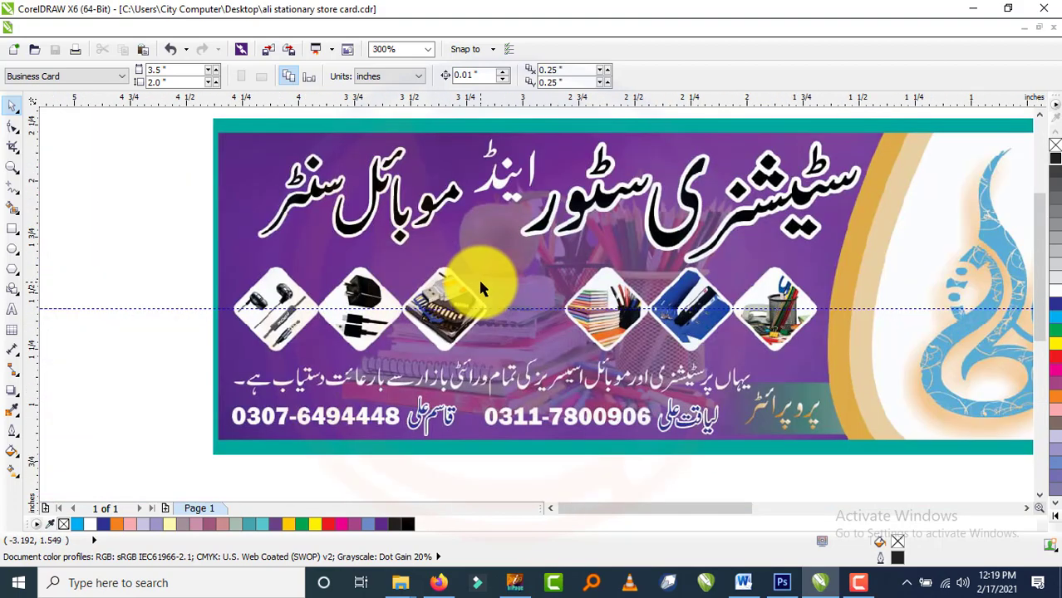
scroll(659, 289, "up", 3)
scroll(751, 297, "down", 4)
scroll(751, 297, "down", 2)
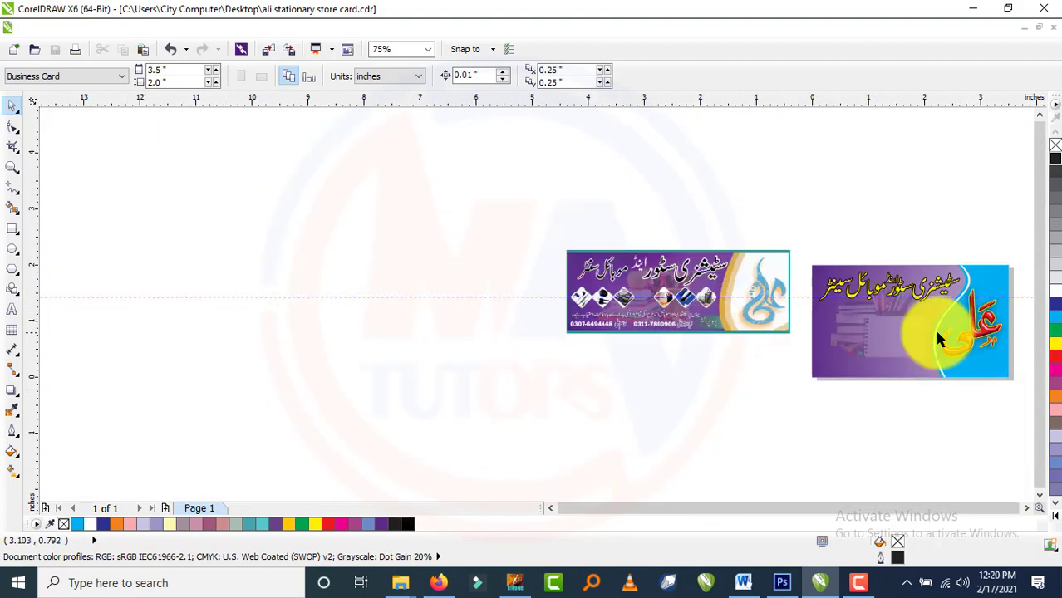
left_click_drag(628, 296, 871, 226)
key("F4")
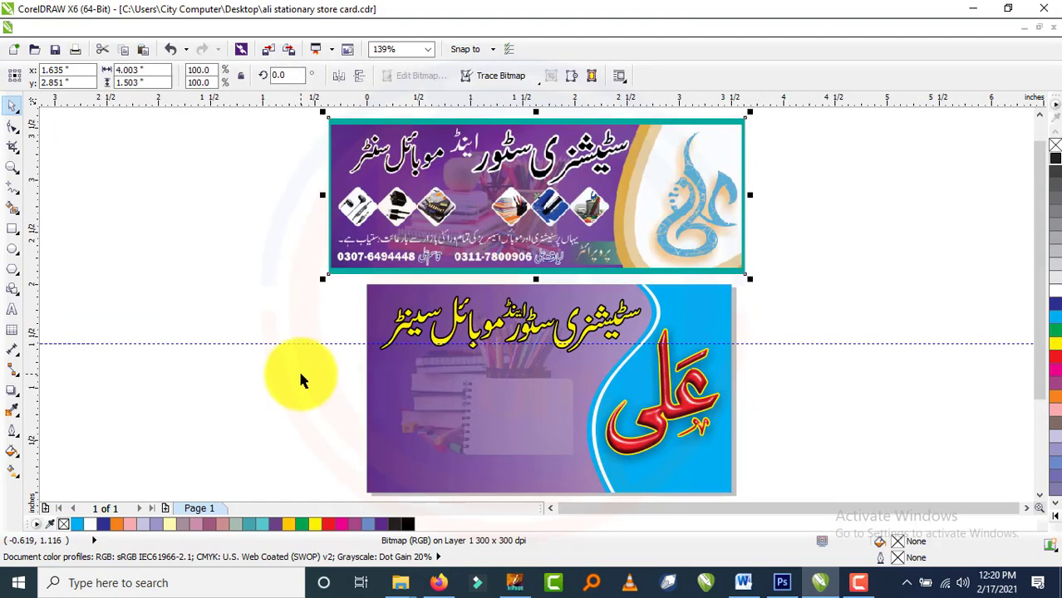
Draw a small square left of the cards, sized to 0.5 × 0.5 inches.
left_click(301, 367)
left_click(13, 228)
left_click_drag(114, 270, 184, 340)
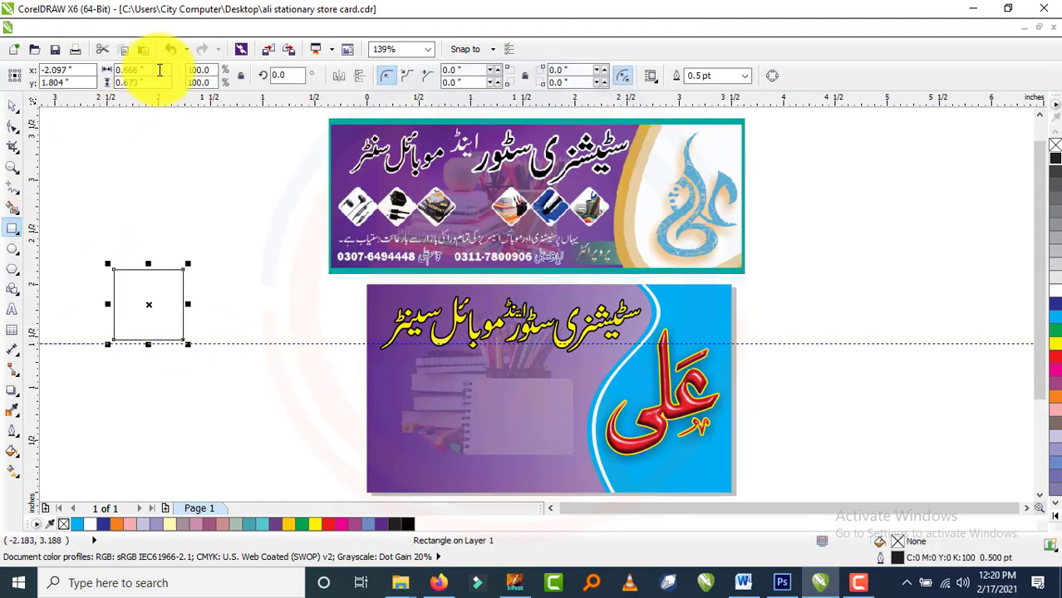
type("1")
key("Return")
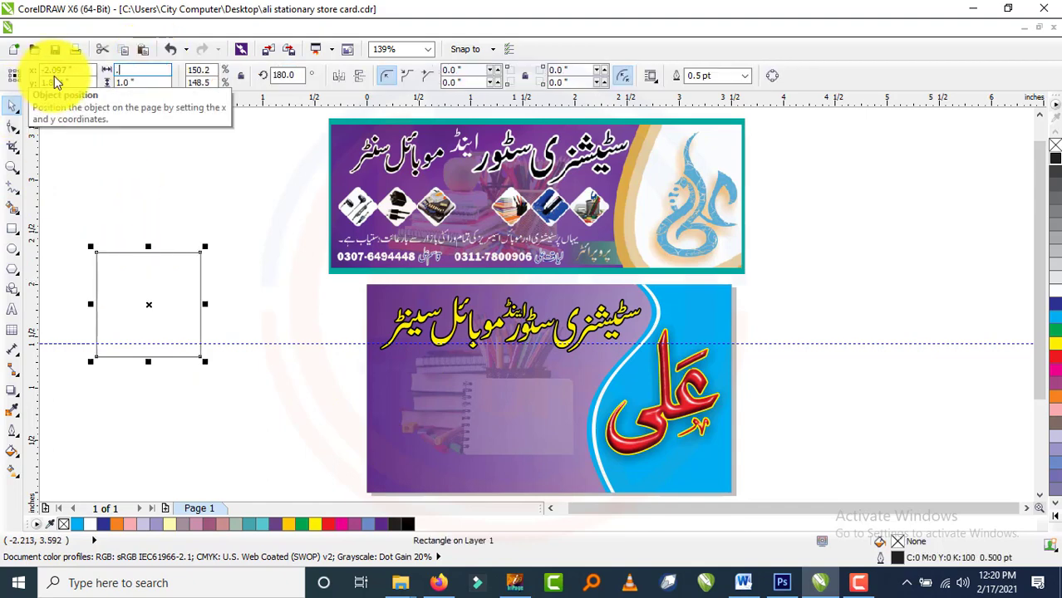
key("Return")
key("Escape")
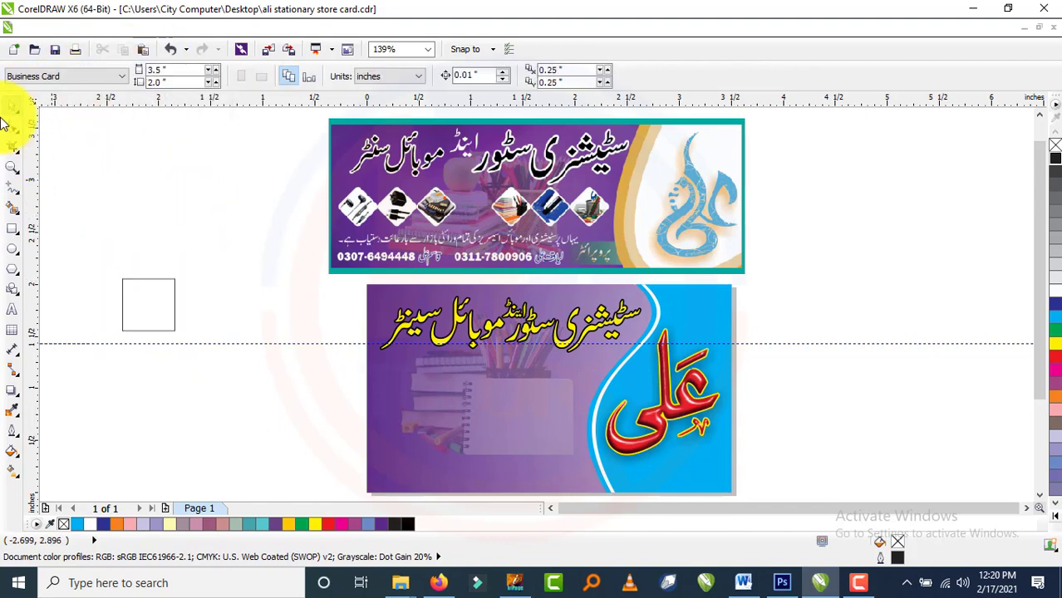
Rotate the square about 44° into a diamond.
left_click(133, 287)
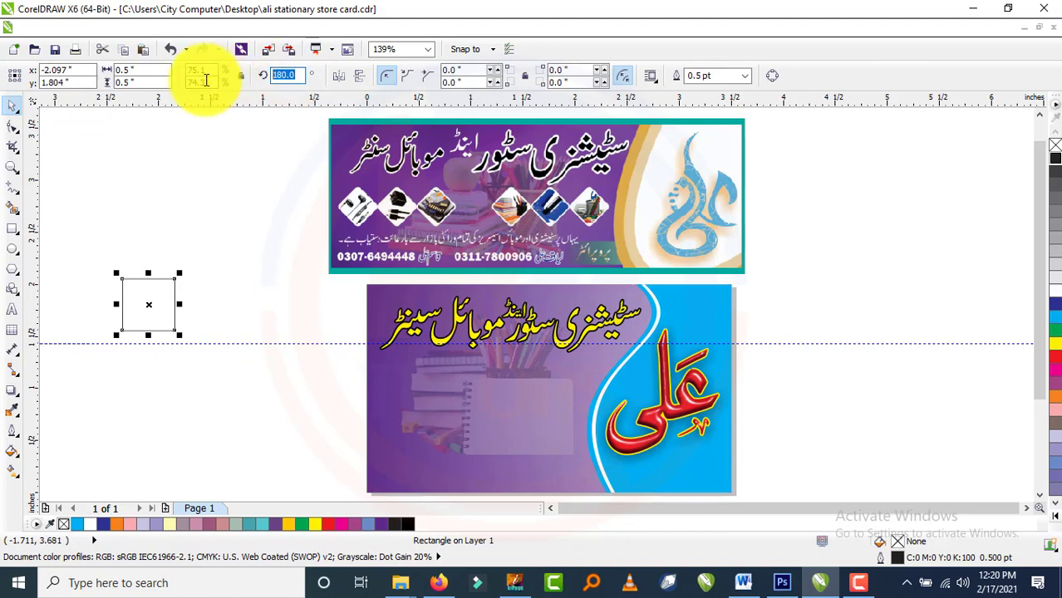
left_click(237, 183)
left_click(141, 304)
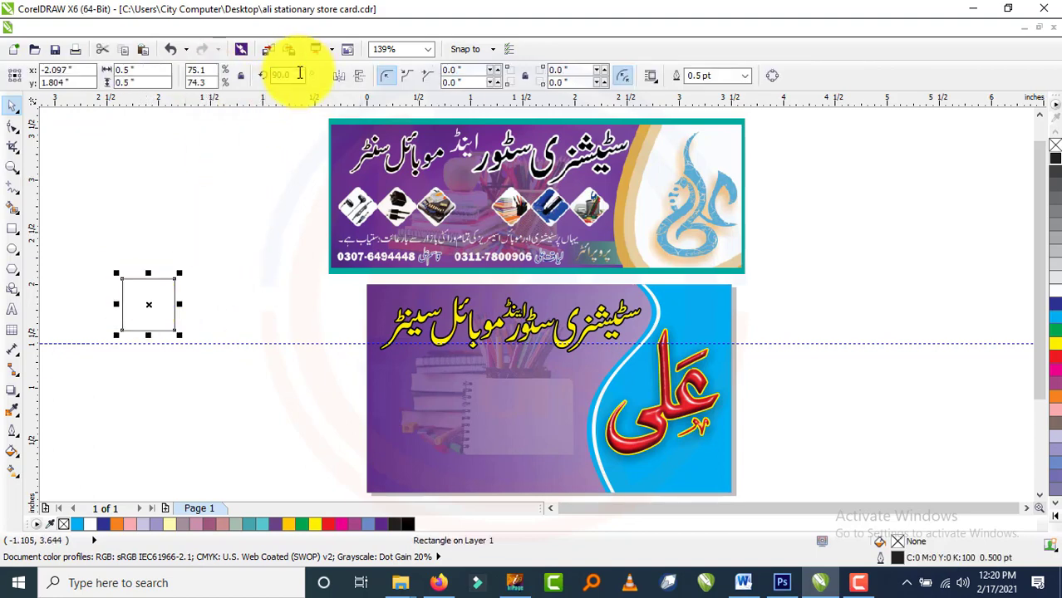
left_click(209, 278)
left_click(164, 296)
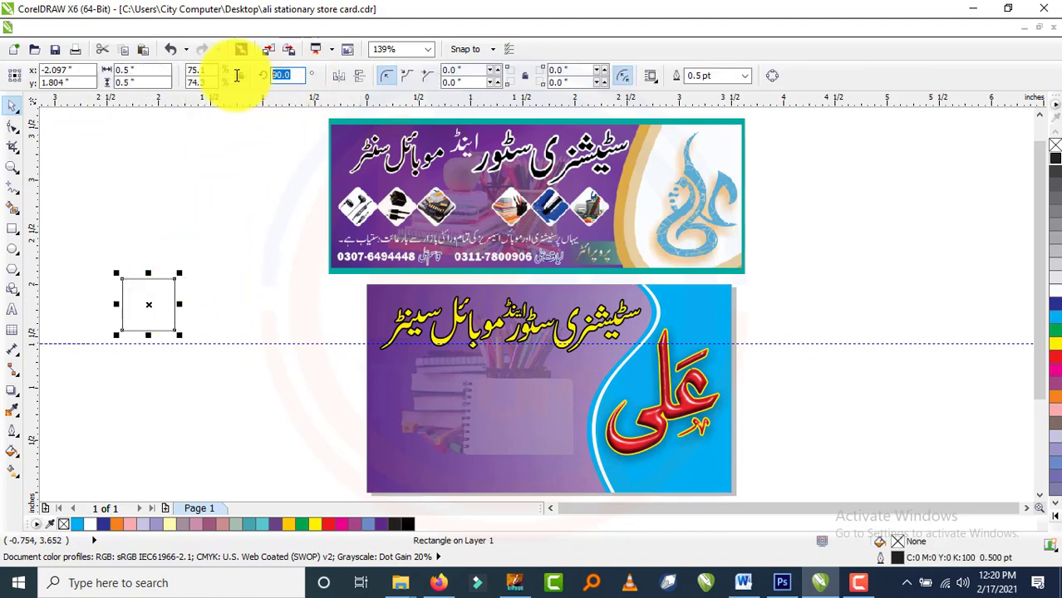
left_click(242, 177)
key("ctrl+z")
left_click(153, 318)
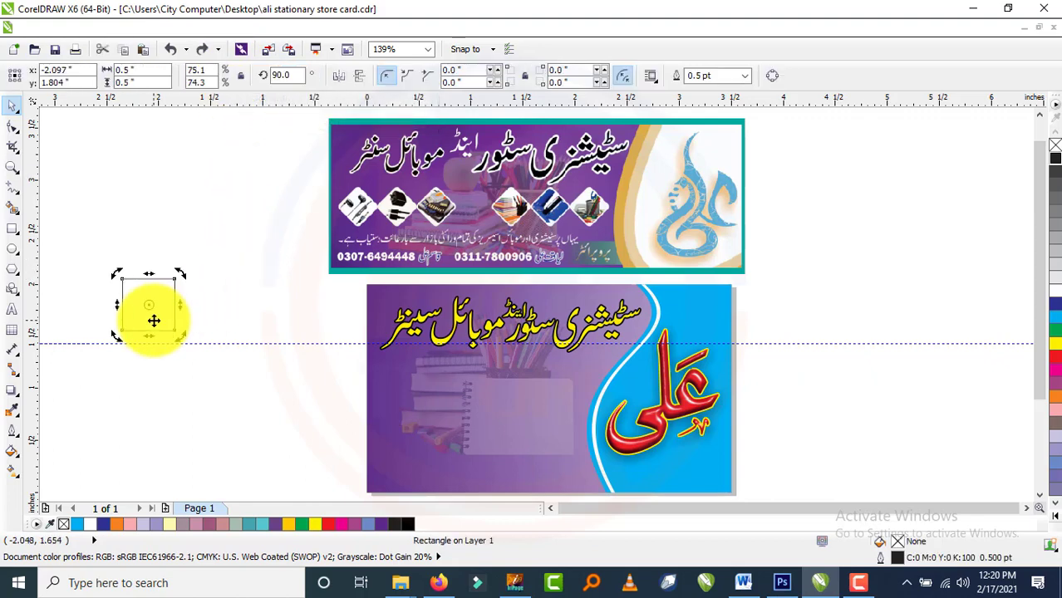
left_click(187, 311)
double_click(144, 302)
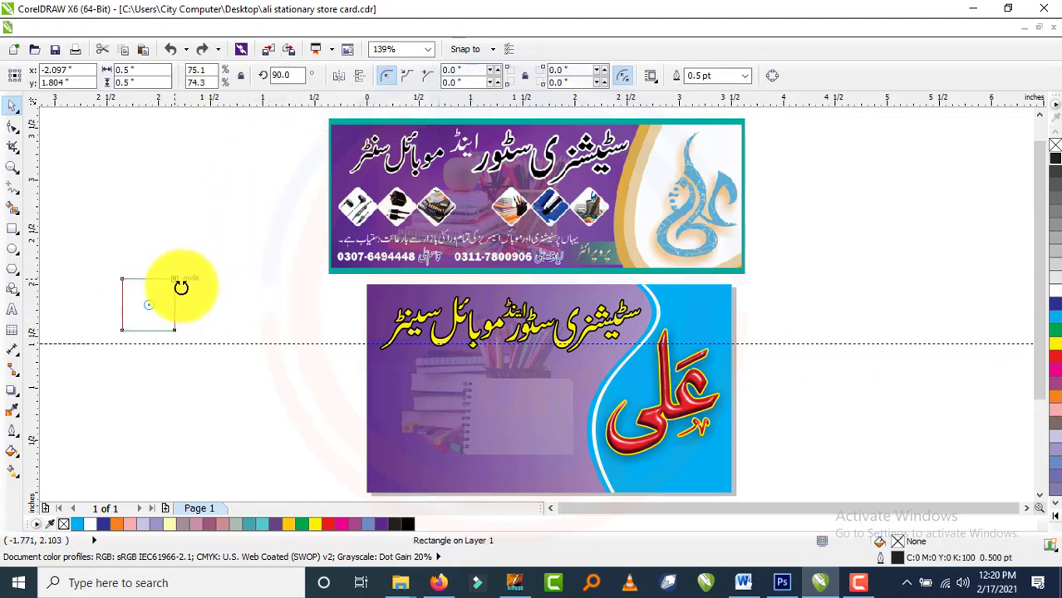
left_click(214, 319)
Place the diamond on the purple card's left, below the heading.
left_click_drag(147, 310, 407, 399)
scroll(479, 378, "up", 1)
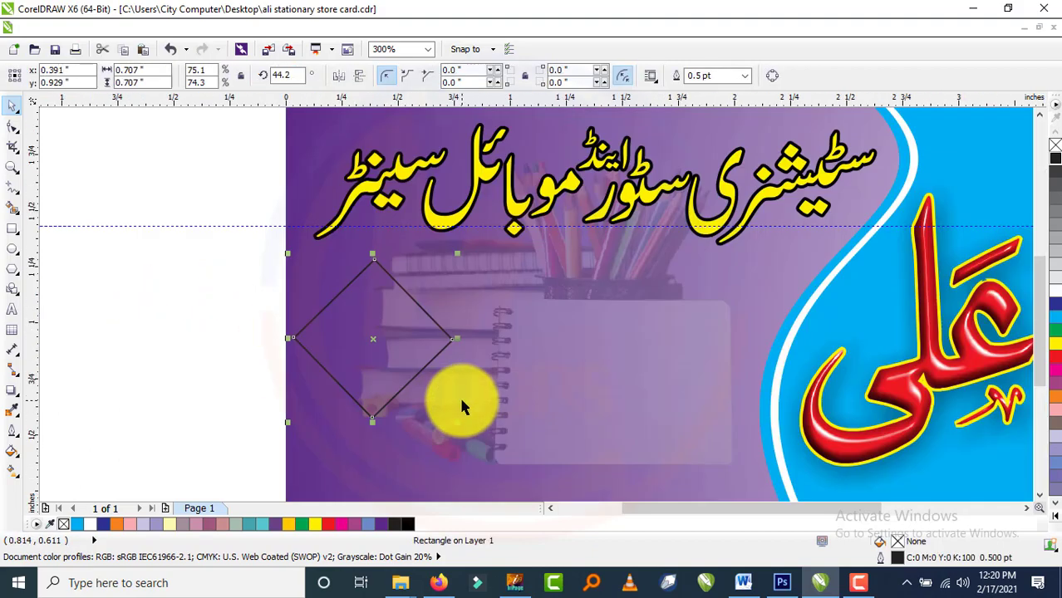
left_click_drag(373, 335, 412, 345)
scroll(429, 322, "down", 1)
scroll(431, 330, "up", 1)
scroll(411, 346, "down", 2)
scroll(414, 339, "up", 1)
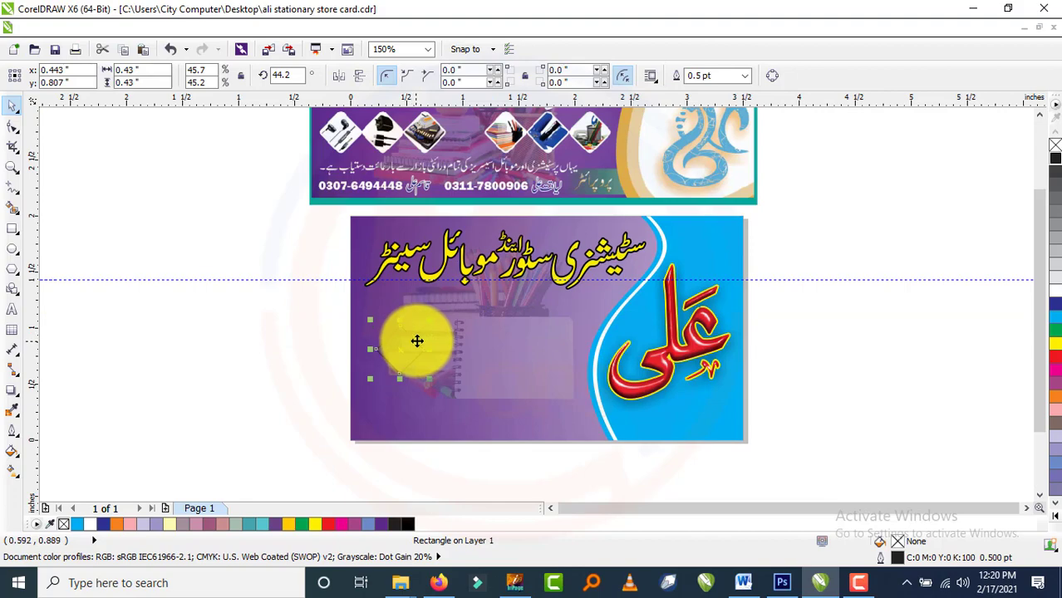
scroll(609, 384, "down", 1)
scroll(493, 378, "up", 1)
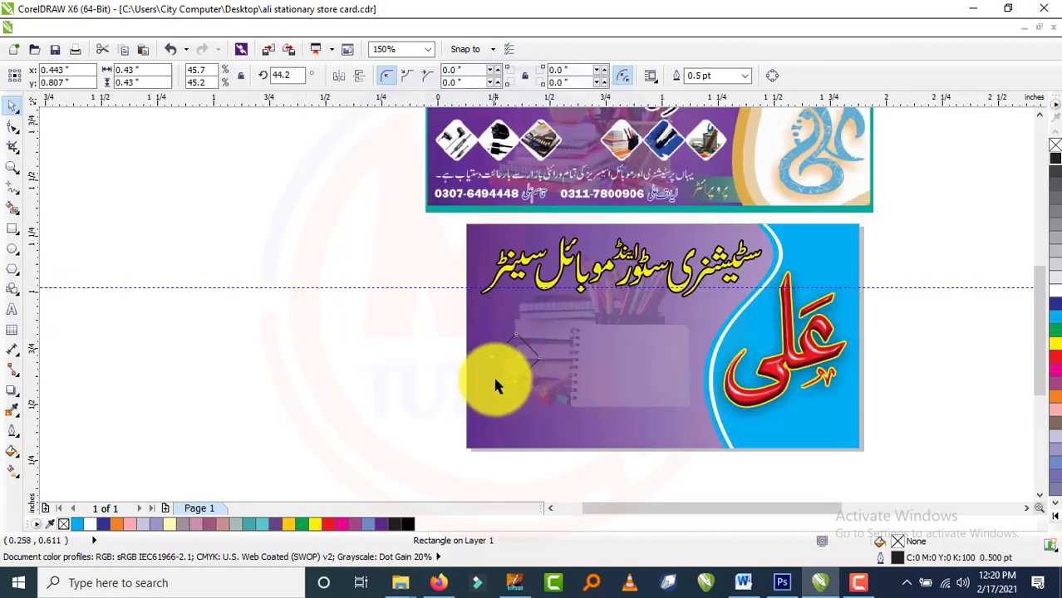
scroll(496, 380, "up", 1)
Fine-tune the diamond's size to about 0.458 inches.
left_click_drag(588, 282, 578, 290)
scroll(518, 348, "down", 1)
scroll(517, 347, "down", 1)
scroll(517, 347, "up", 2)
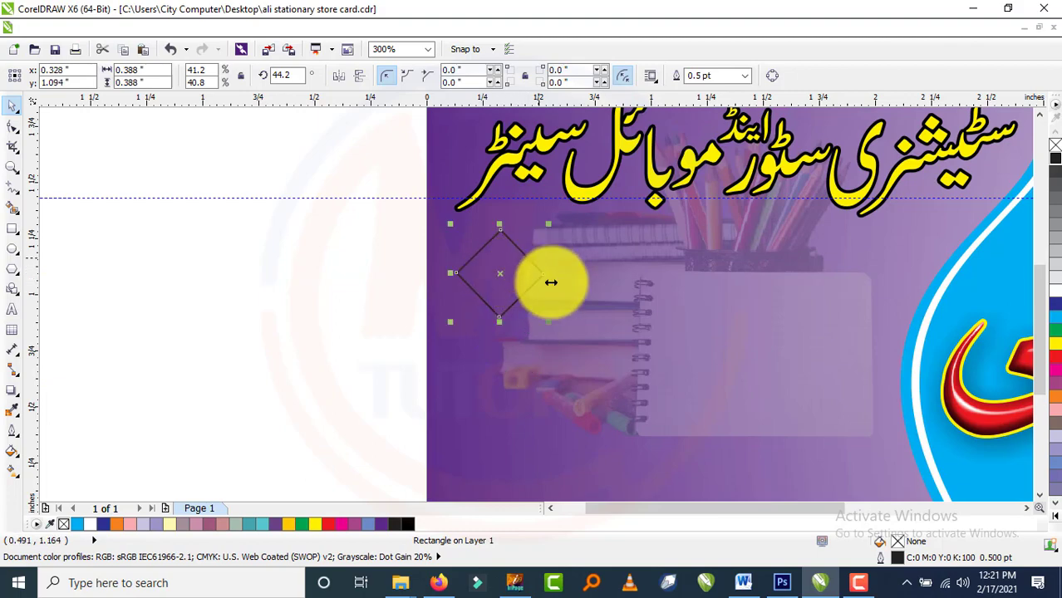
left_click_drag(547, 324, 569, 341)
scroll(572, 339, "down", 1)
scroll(481, 325, "up", 1)
Drop a copy of the diamond to its right.
left_click_drag(615, 292, 731, 314)
scroll(690, 334, "down", 1)
scroll(765, 337, "down", 1)
scroll(848, 305, "up", 2)
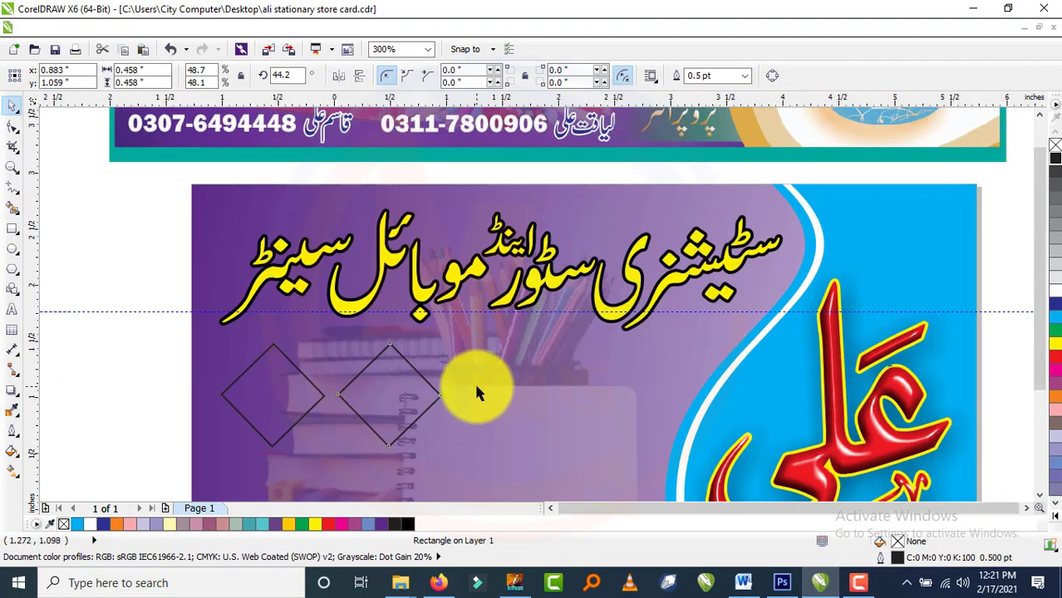
scroll(664, 339, "down", 1)
scroll(503, 381, "up", 1)
scroll(505, 387, "up", 1)
Delete the extra diamond copy, keeping a single diamond.
key("Delete")
left_click(360, 320)
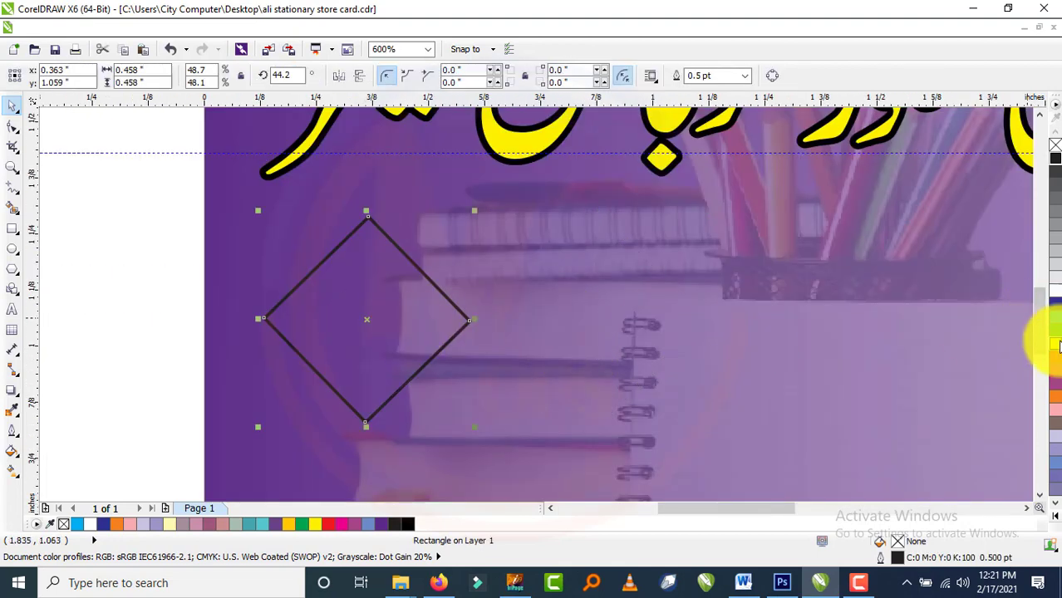
left_click(351, 278)
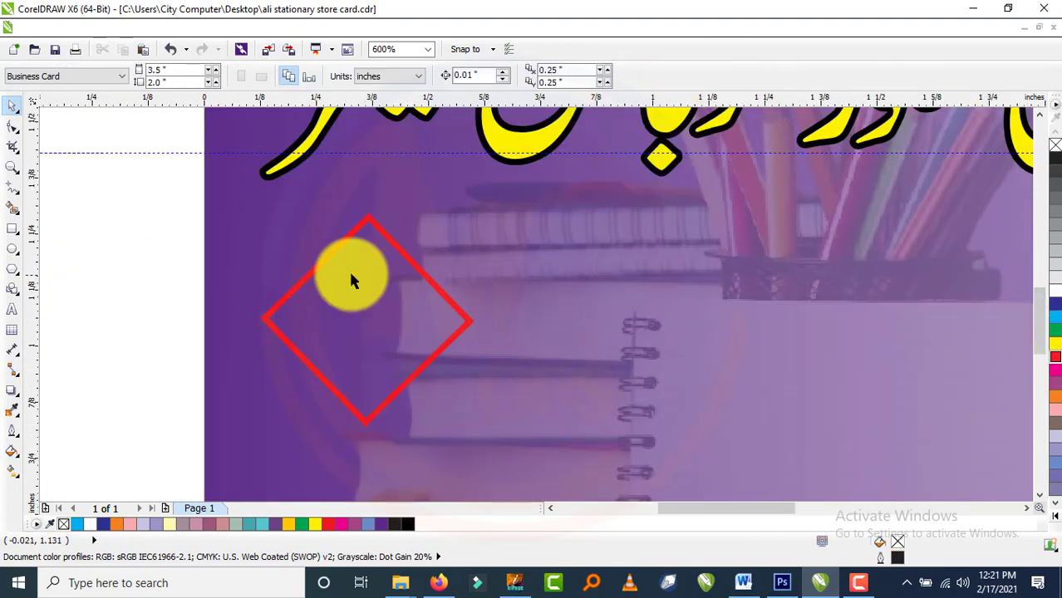
scroll(408, 302, "down", 1)
scroll(422, 237, "up", 1)
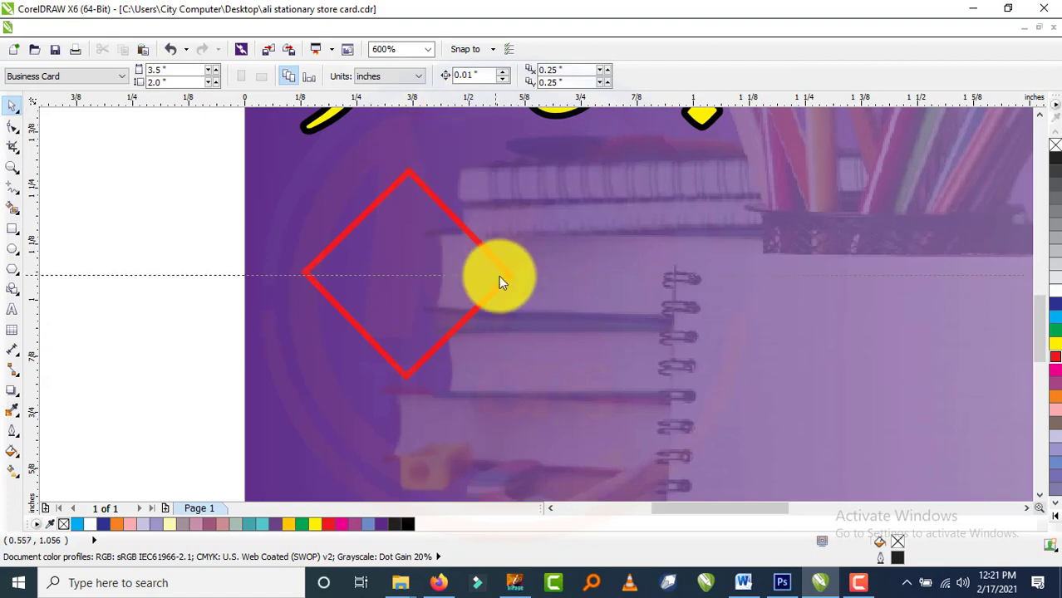
Tilt the remaining diamond to 46°.
double_click(458, 221)
scroll(540, 159, "up", 1)
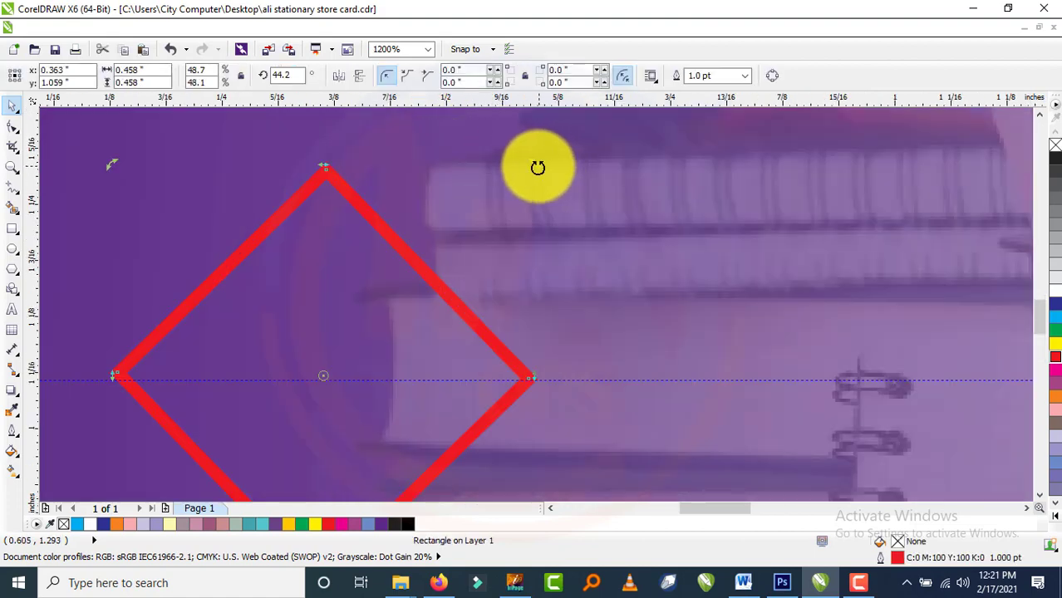
left_click_drag(537, 168, 532, 167)
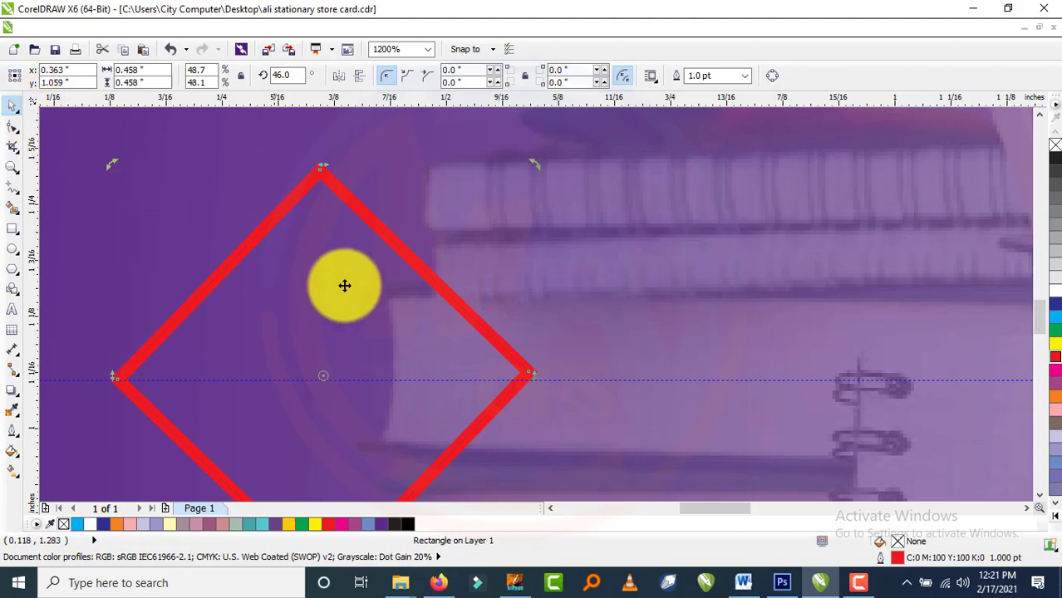
scroll(344, 285, "down", 1)
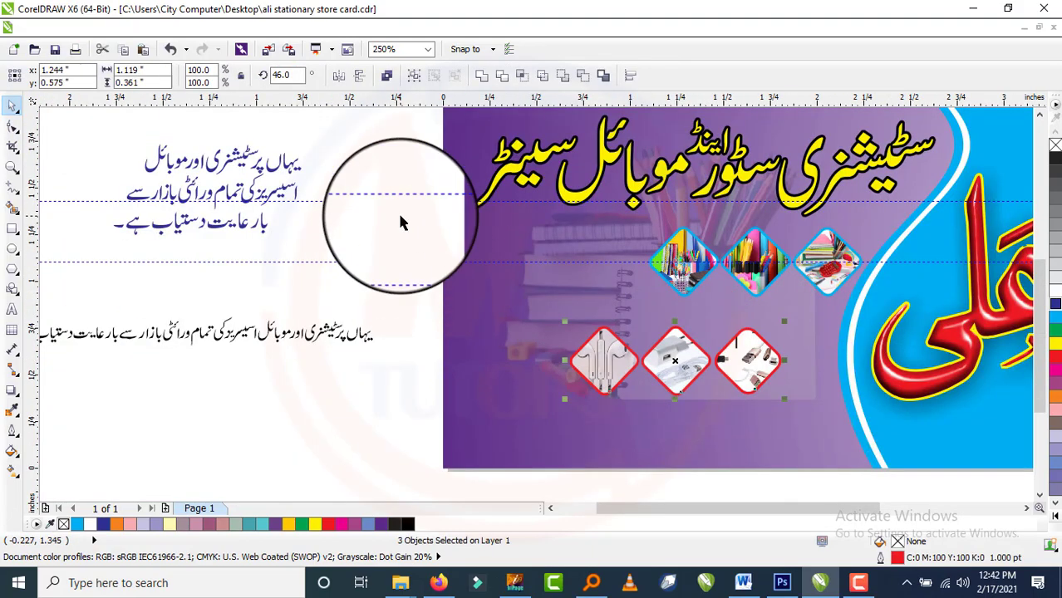
Move the blue-framed diamond row into place above the red-framed row.
left_click_drag(400, 217, 868, 304)
left_click_drag(755, 259, 674, 258)
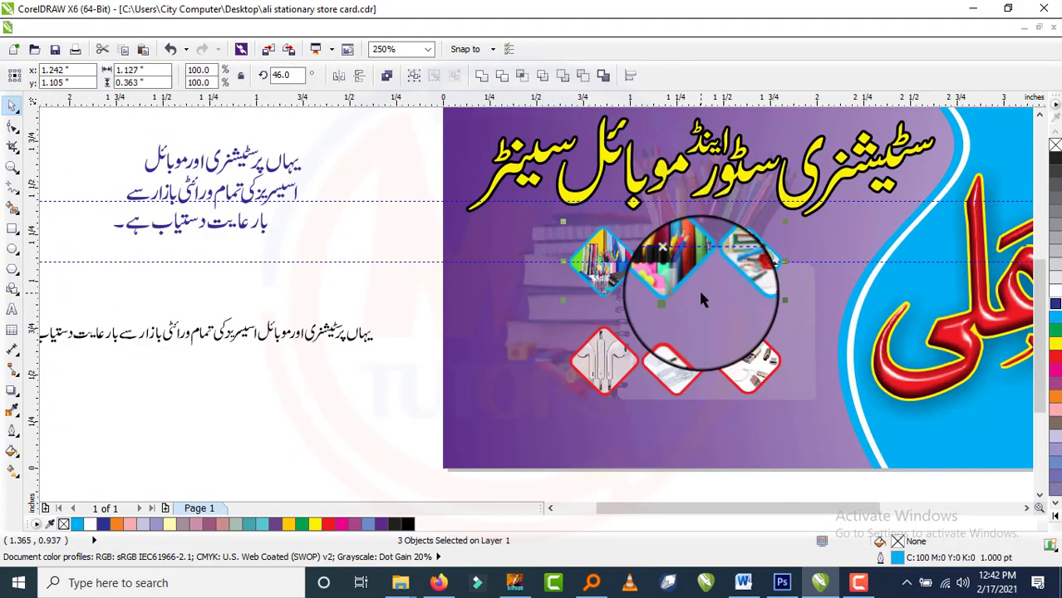
left_click_drag(387, 212, 833, 418)
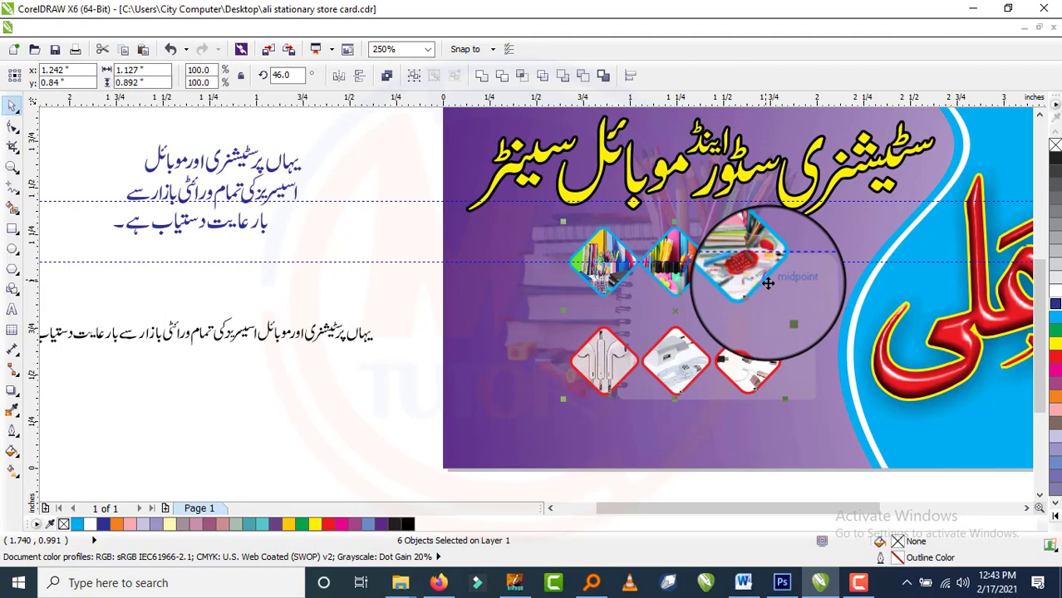
key("ctrl+z")
key("ctrl+z")
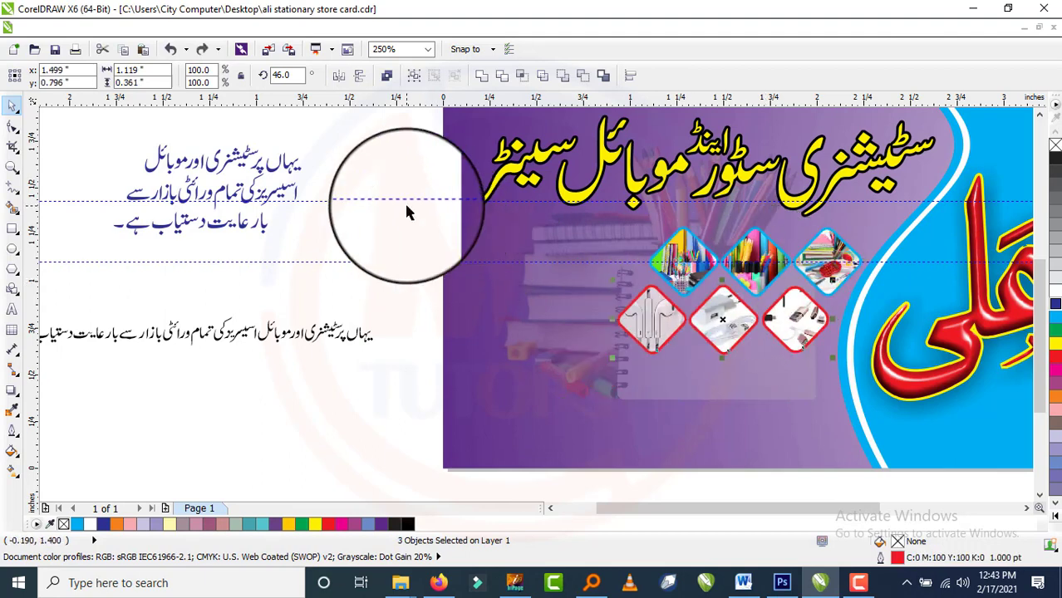
Enlarge all six diamond photos together from a corner handle.
left_click_drag(405, 205, 911, 343)
left_click_drag(413, 172, 921, 344)
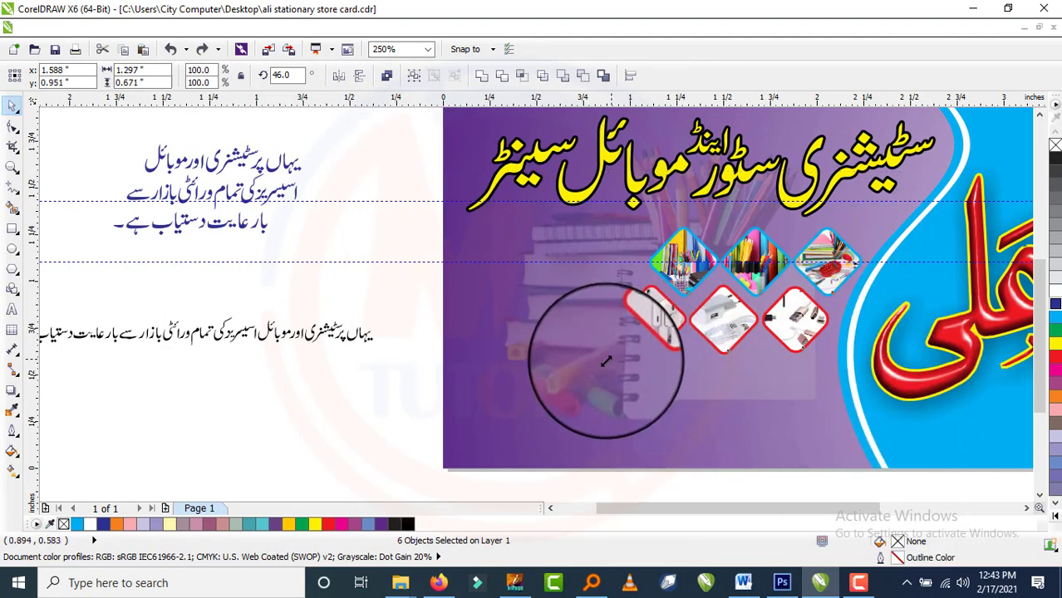
left_click_drag(608, 361, 353, 435)
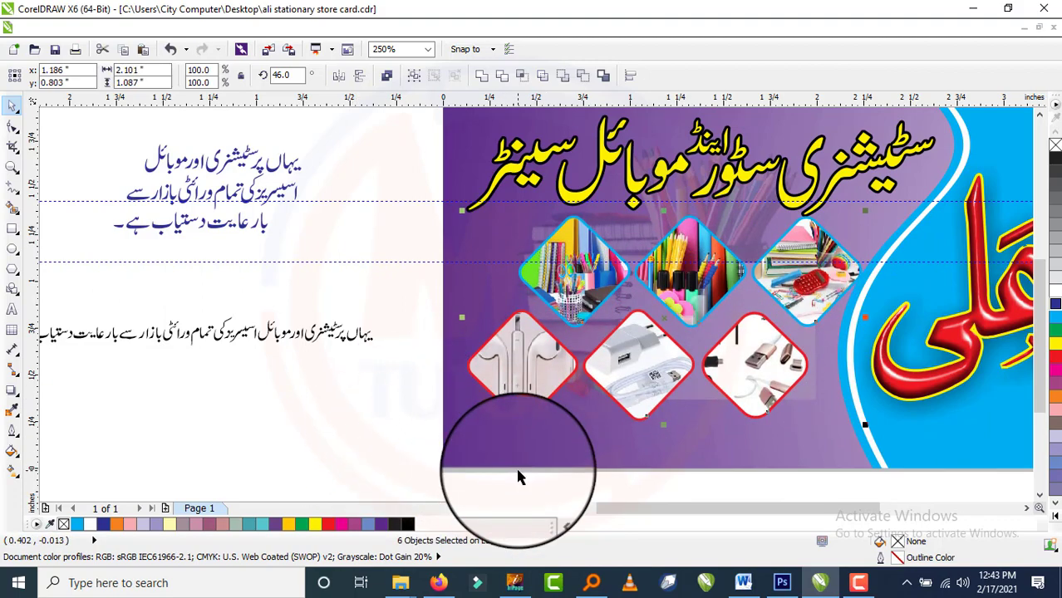
scroll(552, 435, "down", 1)
scroll(609, 290, "up", 1)
Nudge the Urdu title slightly higher.
left_click(660, 290)
key("Up")
key("Up")
left_click(323, 321)
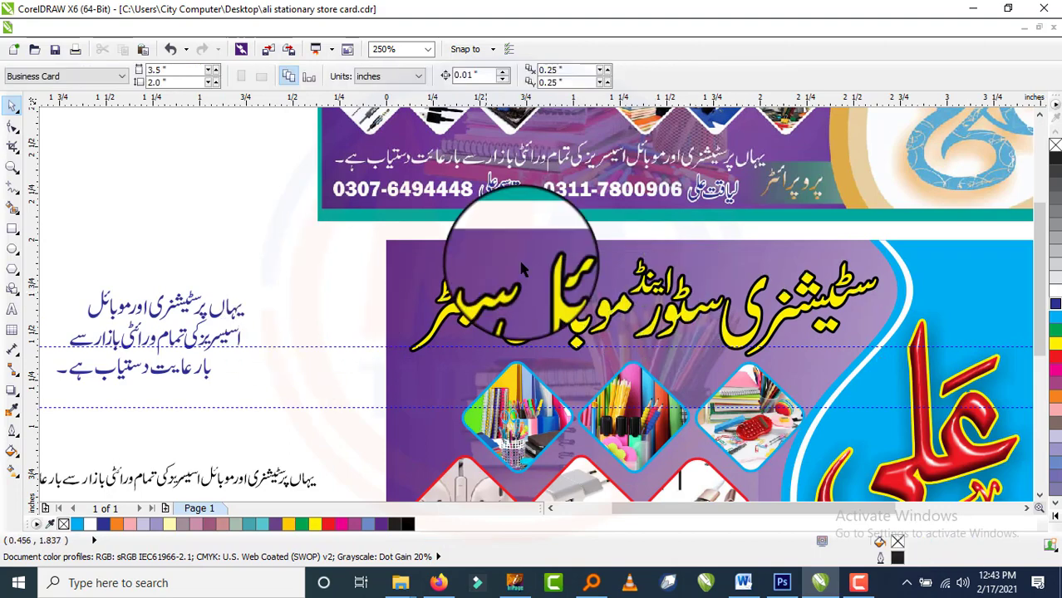
scroll(521, 269, "down", 1)
scroll(557, 382, "up", 1)
Move the horizontal guideline up over the card.
left_click_drag(301, 239, 791, 486)
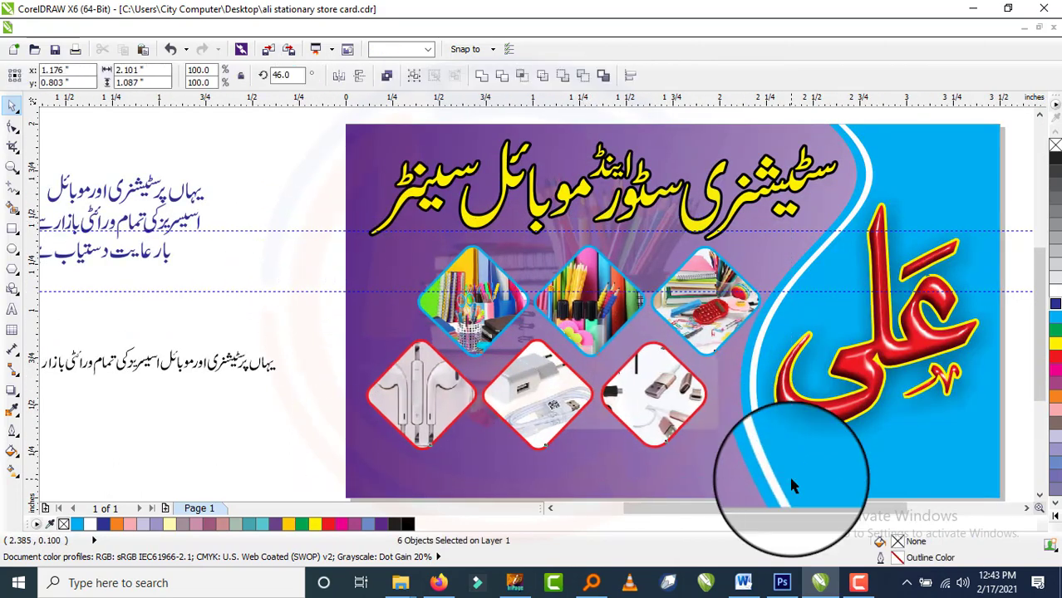
scroll(731, 390, "down", 1)
scroll(757, 358, "up", 1)
scroll(881, 382, "down", 1)
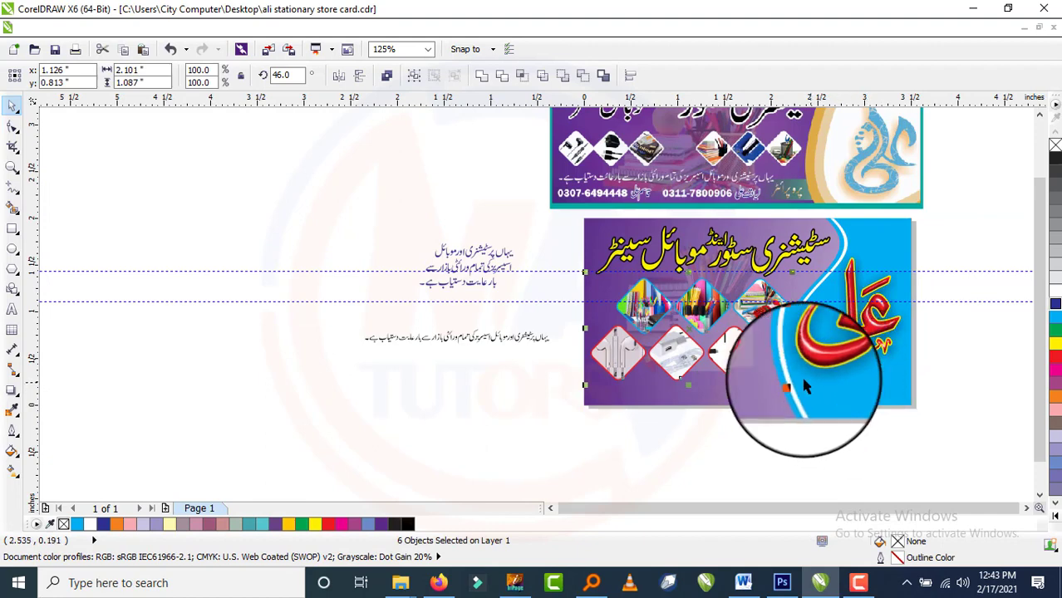
scroll(748, 366, "up", 1)
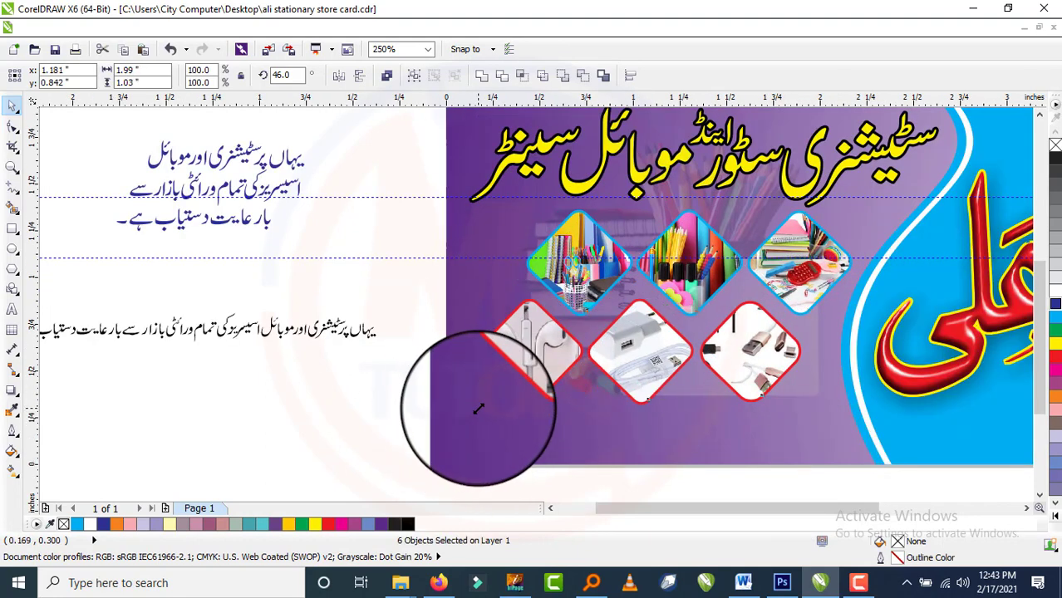
scroll(486, 413, "down", 1)
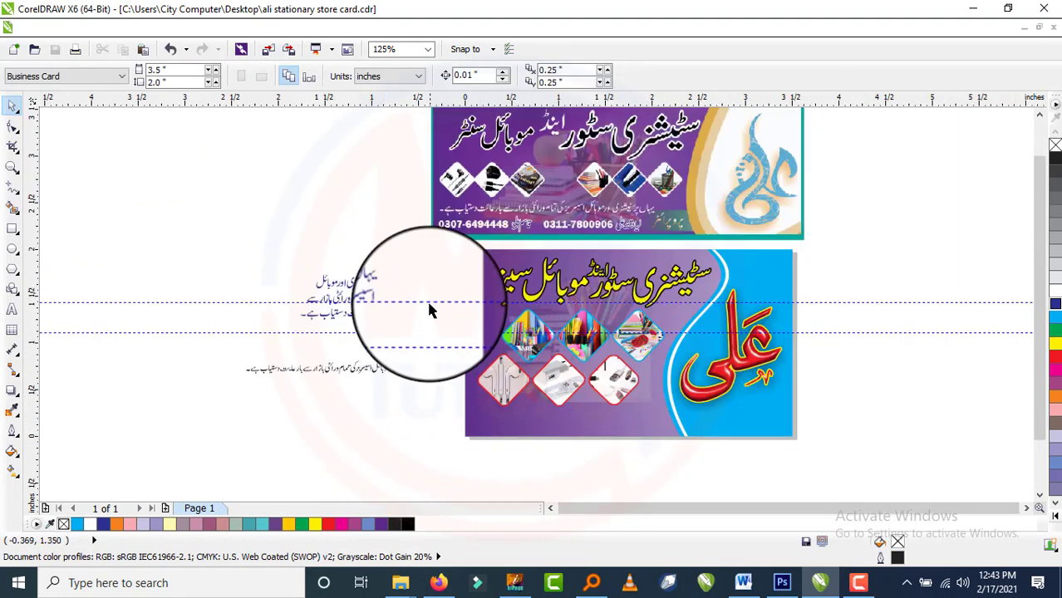
left_click_drag(431, 304, 455, 259)
Select the loose single-line Urdu text.
left_click_drag(486, 327, 696, 466)
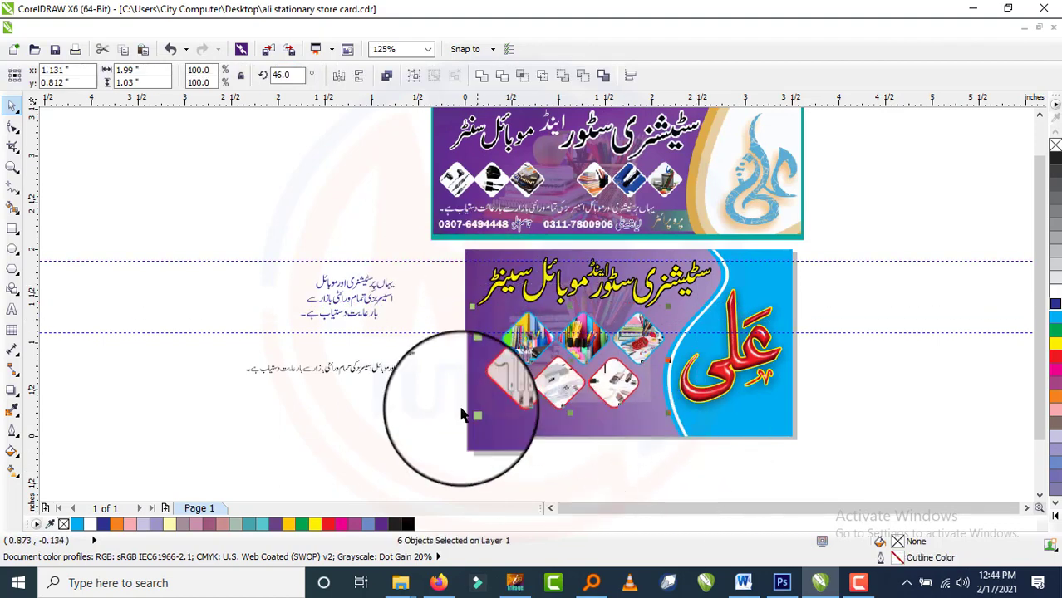
left_click(373, 344)
left_click_drag(202, 349, 438, 404)
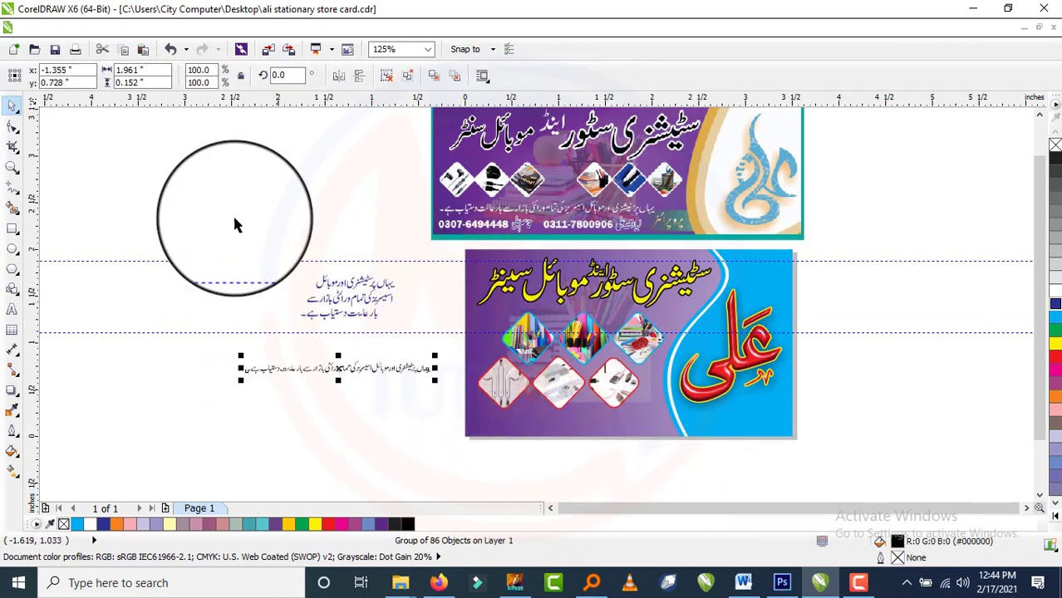
Move the Urdu text line to the card's bottom and widen it to 2.066 × 0.16 inches.
left_click(167, 29)
left_click(134, 354)
left_click_drag(309, 368, 541, 421)
scroll(607, 436, "up", 4)
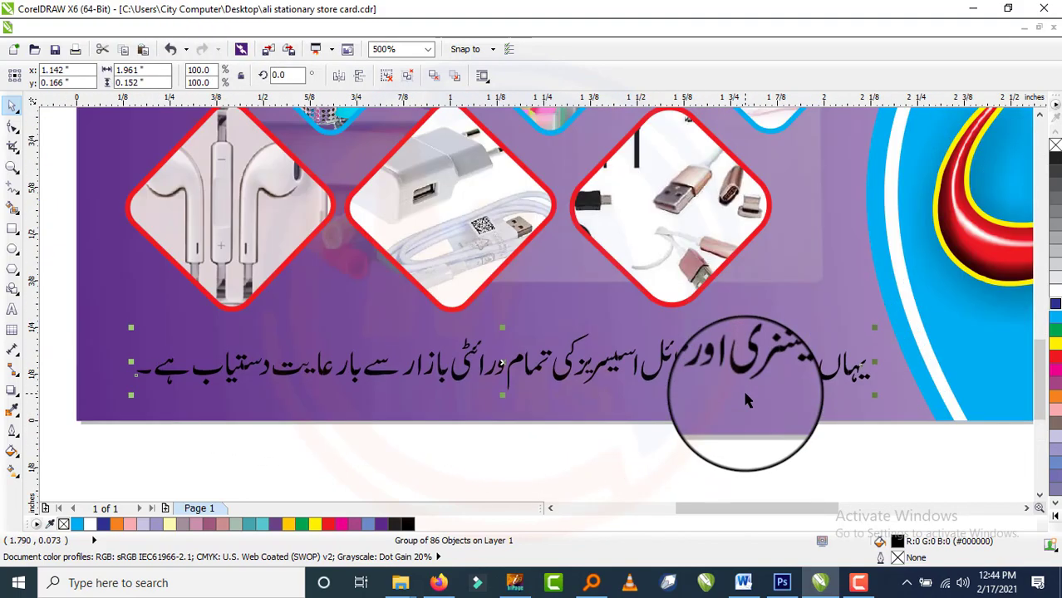
left_click_drag(874, 327, 891, 315)
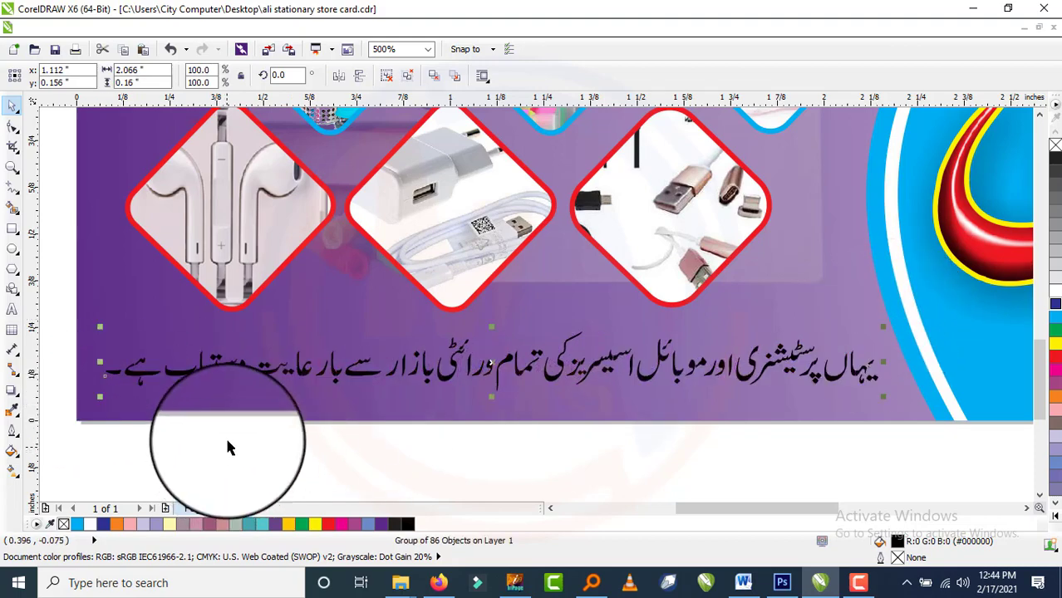
scroll(228, 447, "down", 4)
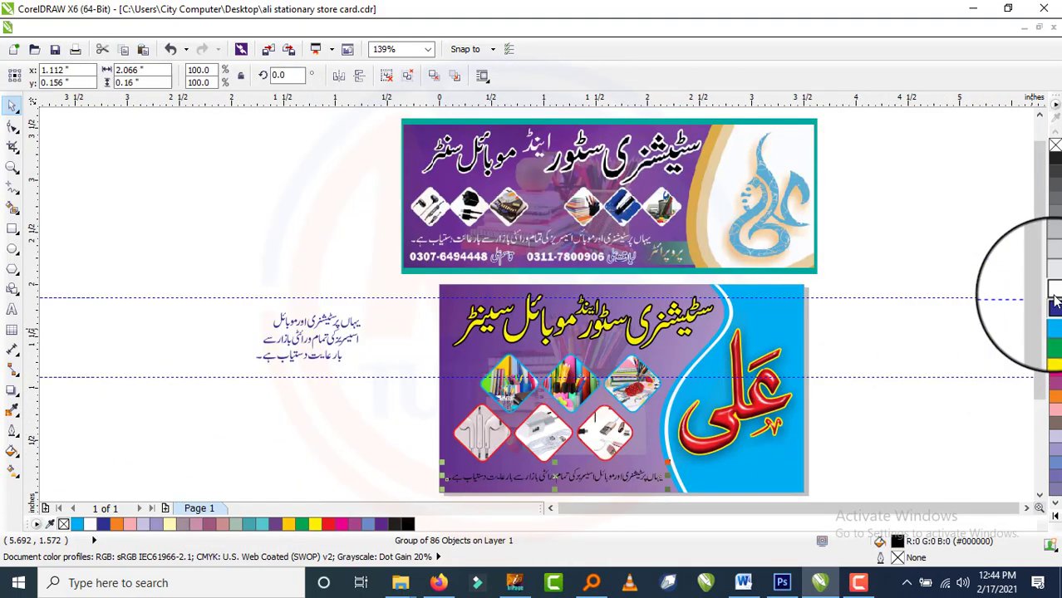
scroll(499, 449, "down", 2)
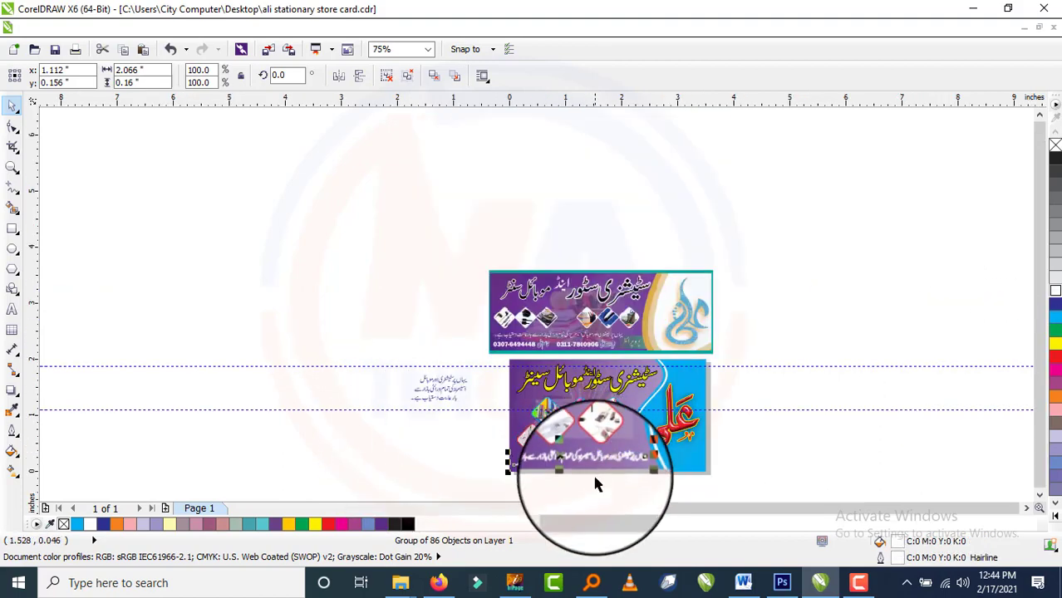
scroll(597, 478, "up", 6)
scroll(689, 389, "down", 2)
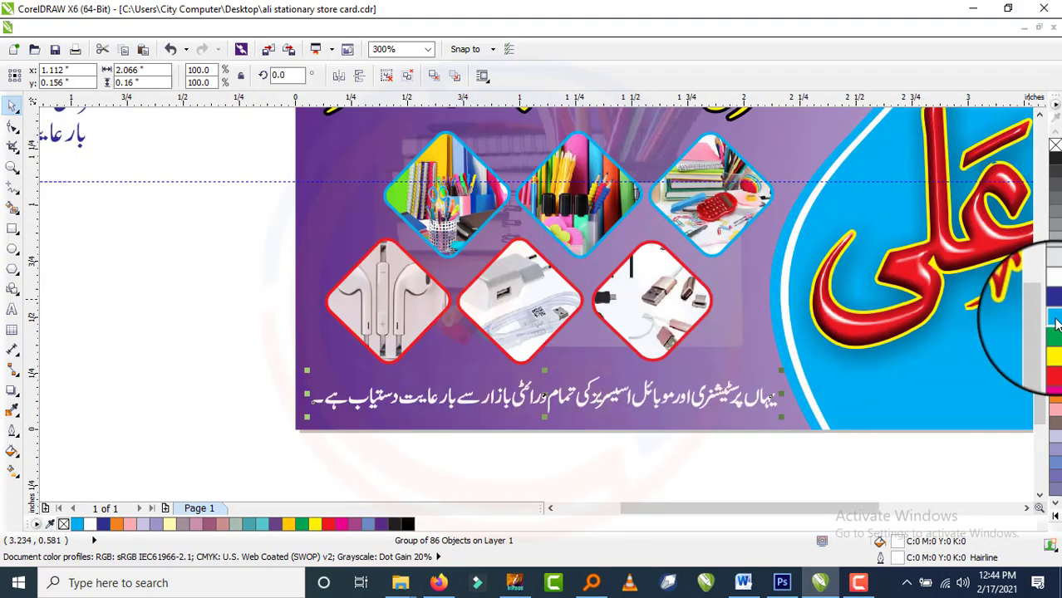
Fill the Urdu tagline from the palette and give it a 5 pt outline.
left_click(1055, 346)
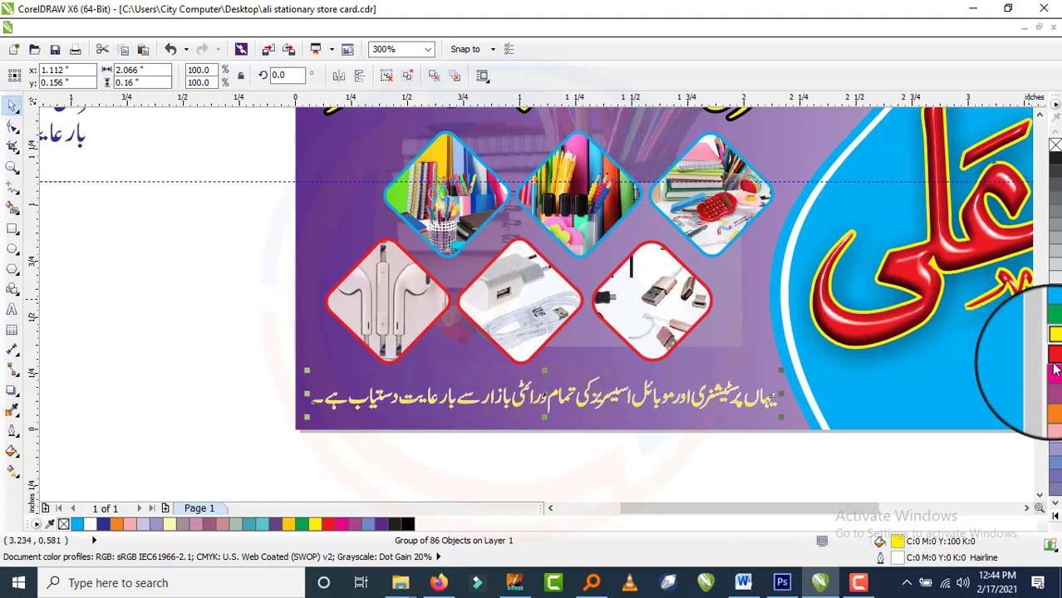
key("F12")
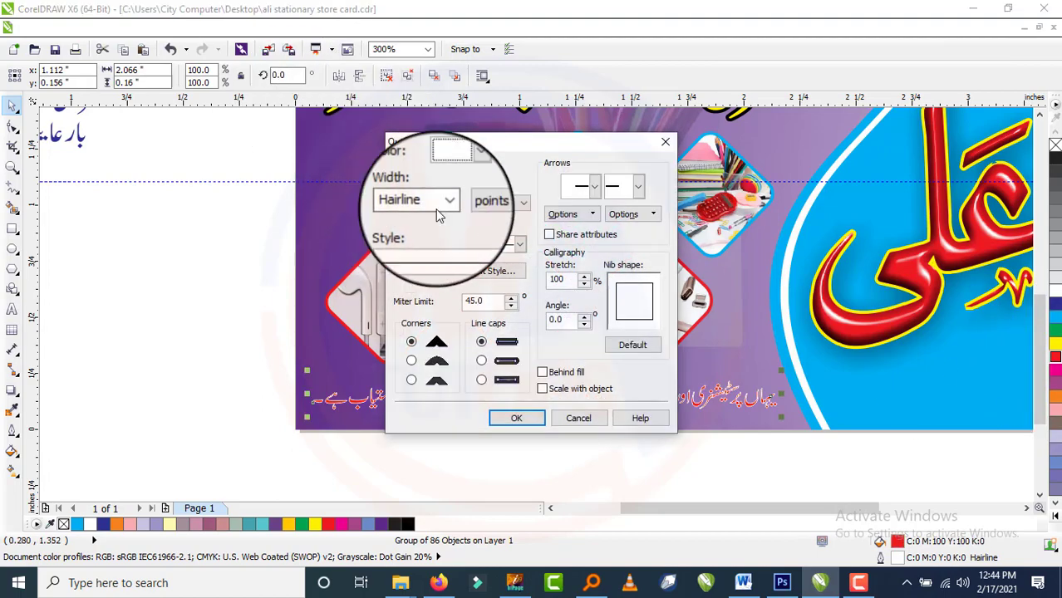
left_click_drag(436, 207, 344, 210)
type("5")
key("Tab")
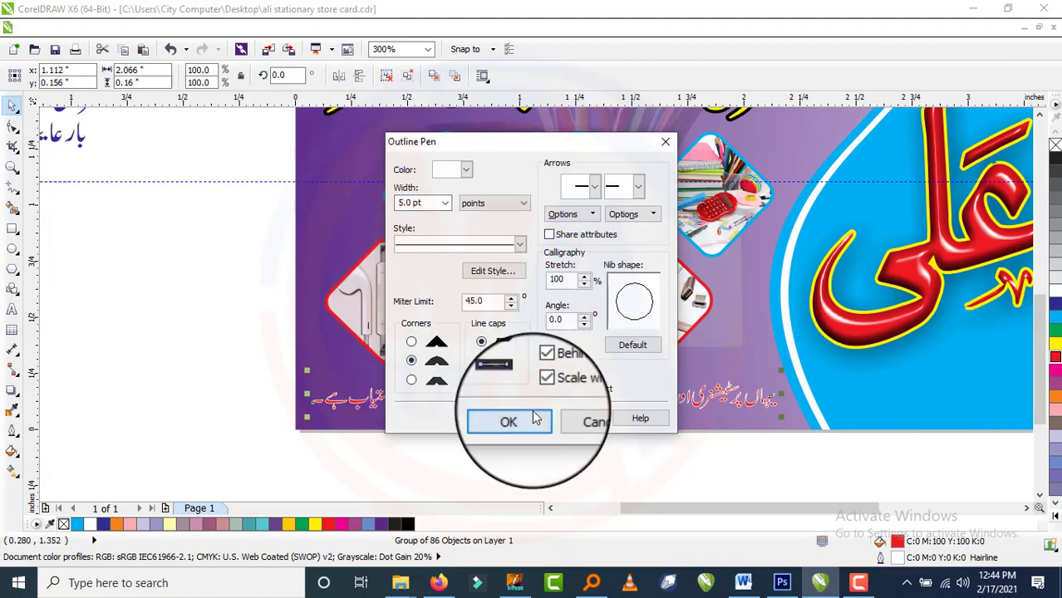
left_click(533, 417)
Reduce the tagline's outline width to 1 pt.
key("F12")
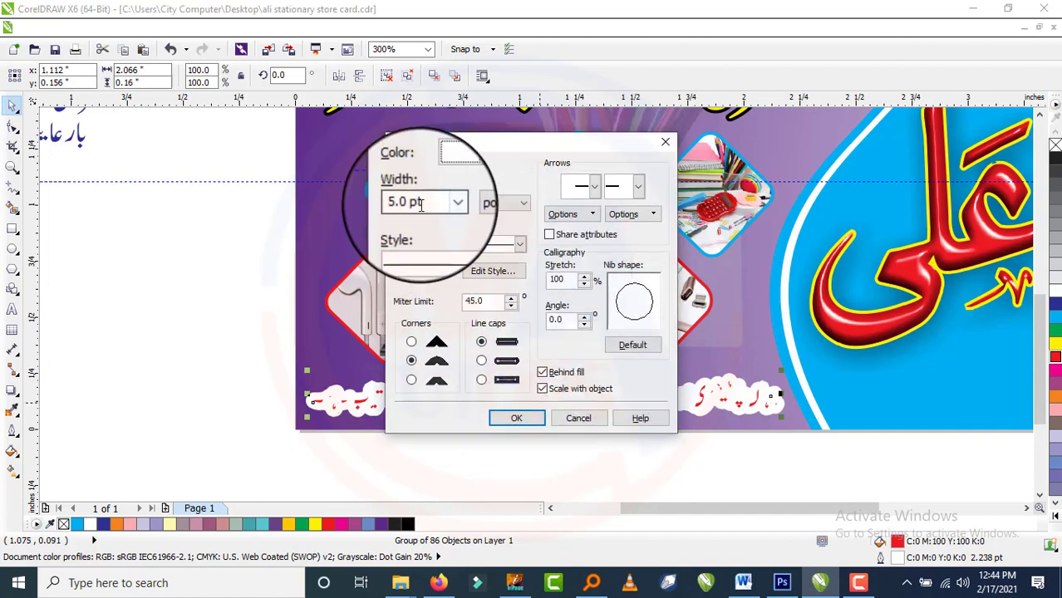
left_click_drag(435, 207, 344, 210)
type("1")
left_click(522, 417)
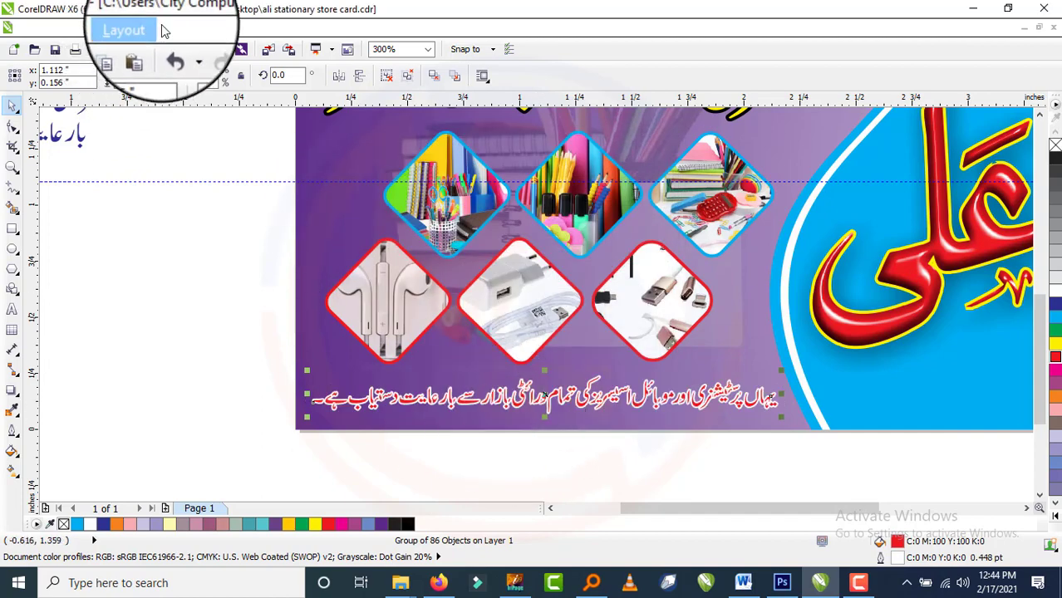
left_click(181, 30)
Convert the red, white-outlined Urdu tagline to one curve via Arrange > Shaping.
mouse_move(269, 287)
left_click(411, 283)
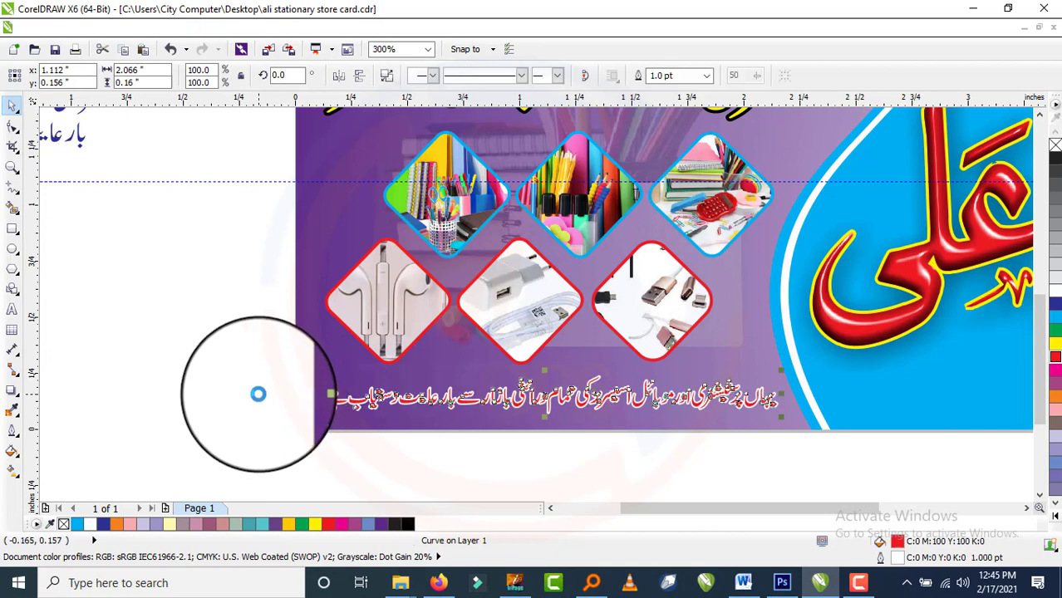
left_click(607, 401)
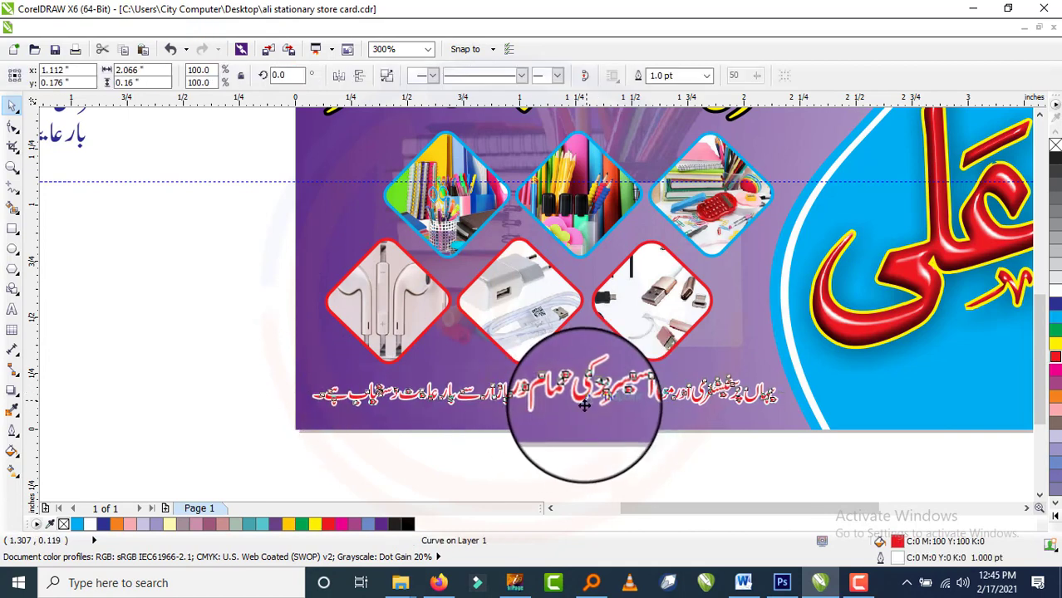
left_click(209, 365)
scroll(659, 424, "up", 2)
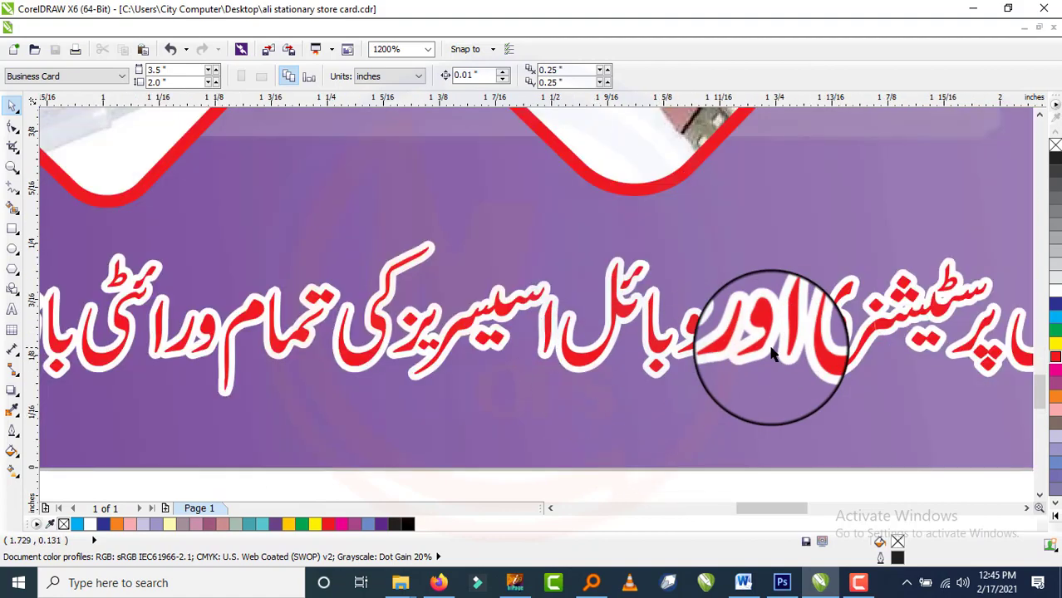
scroll(504, 358, "down", 4)
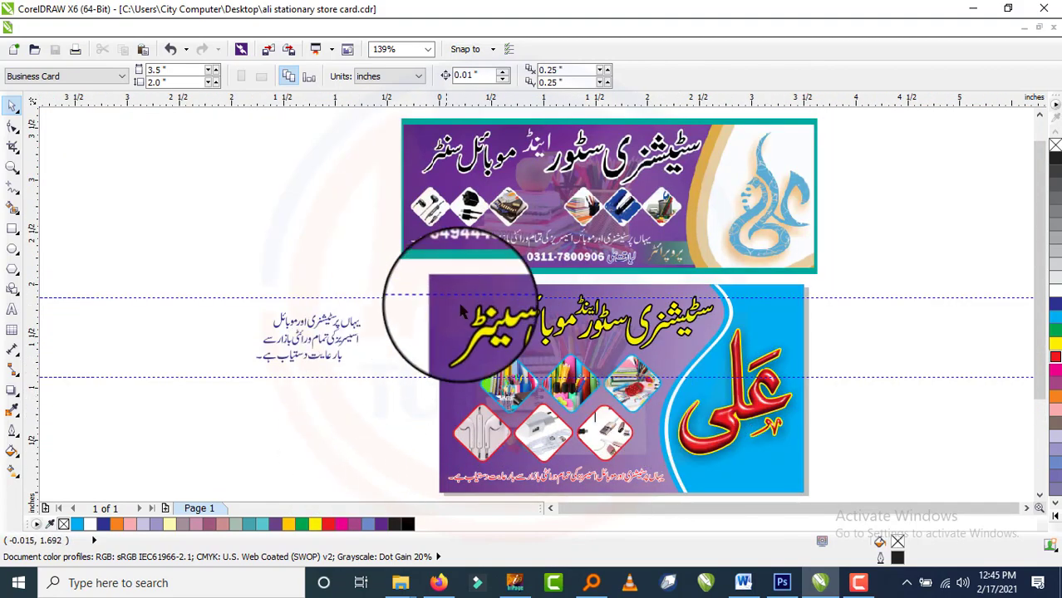
Nudge the red Ali logo slightly up and to the right.
left_click(746, 374)
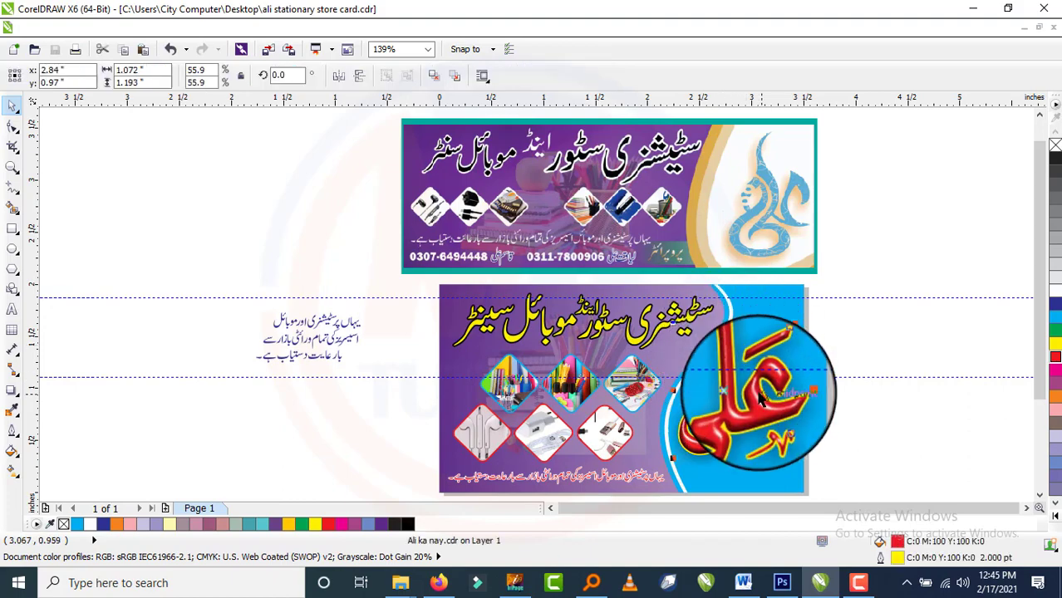
scroll(758, 389, "up", 1)
left_click_drag(767, 354, 769, 348)
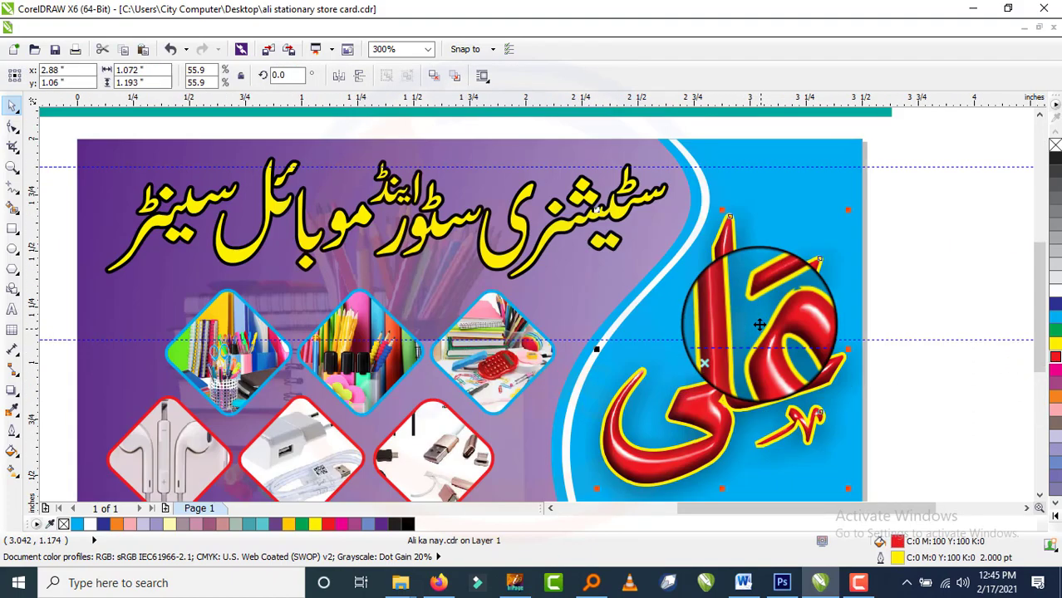
scroll(782, 222, "down", 1)
left_click(888, 385)
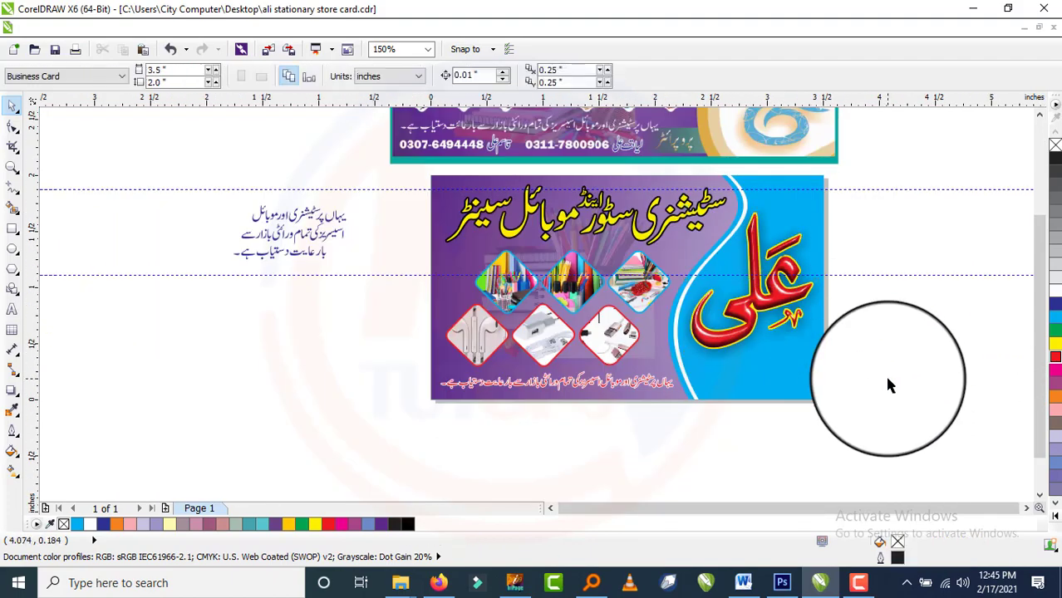
scroll(815, 365, "up", 1)
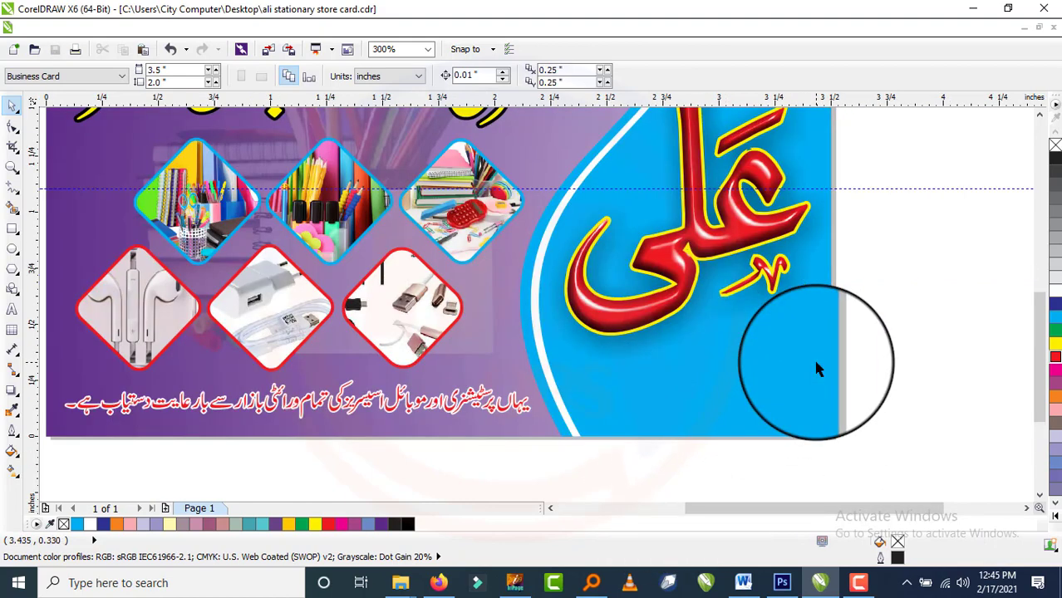
Switch windows from the taskbar, ending with InPage in front.
left_click(476, 583)
left_click(446, 585)
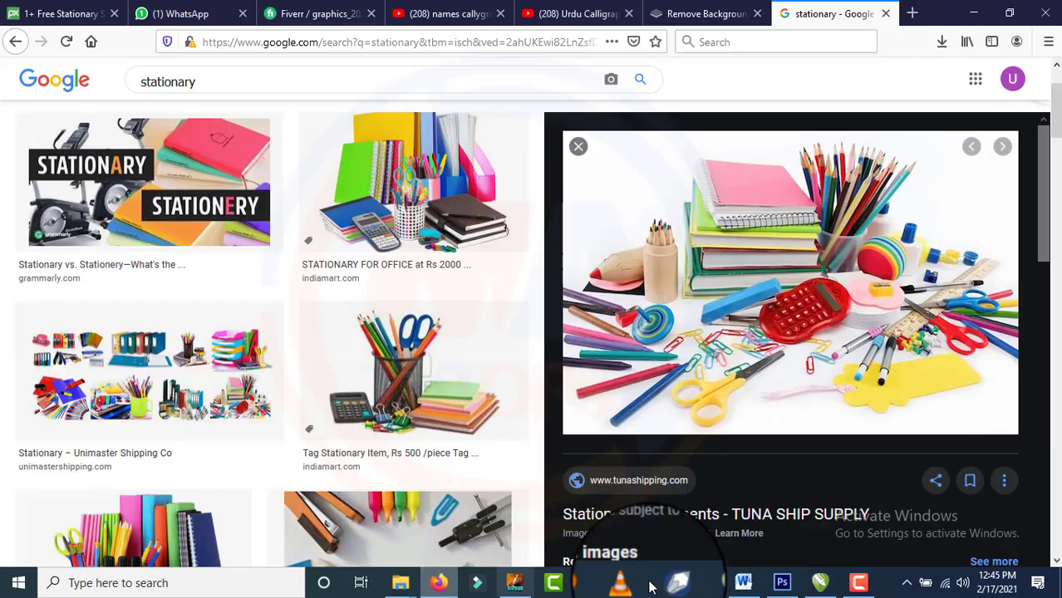
left_click(515, 583)
In InPage, replace the text with 'پروپرائٹر:' followed by the owner's name in Aseer font.
left_click(391, 280)
key("ctrl+a")
type("پ")
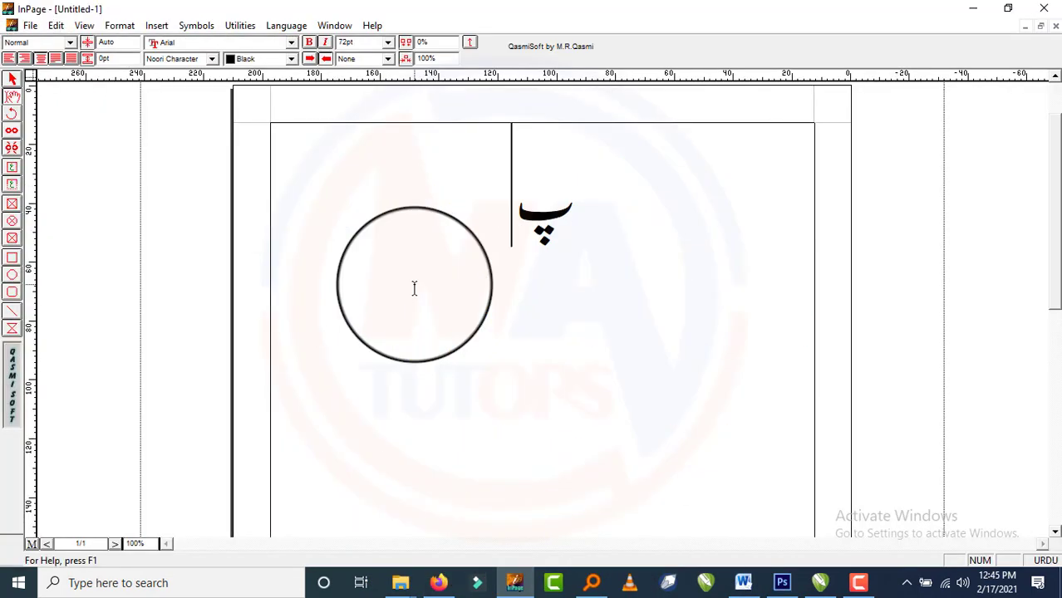
type("روپرائٹر")
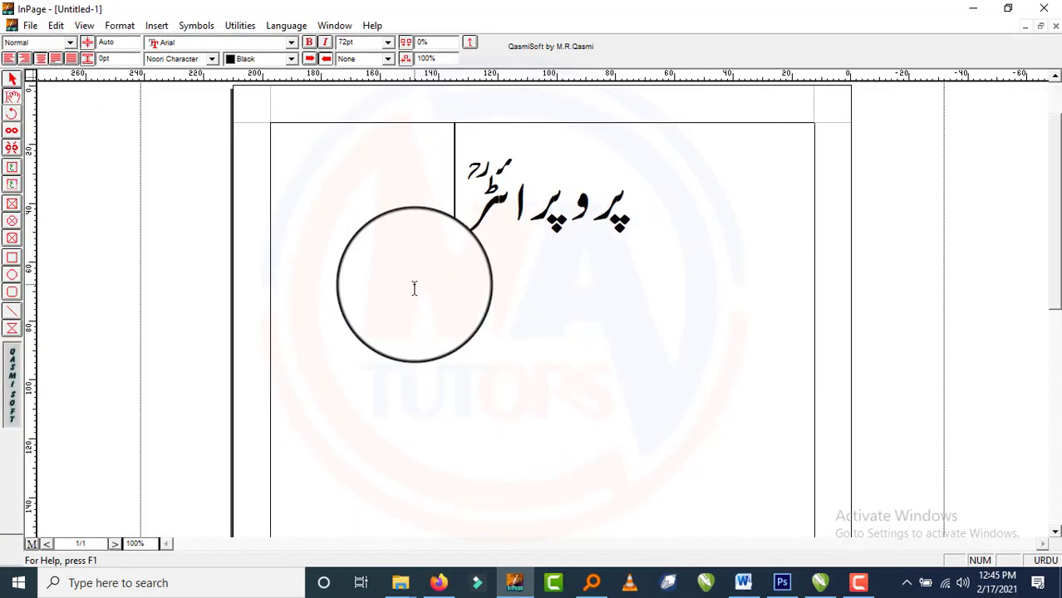
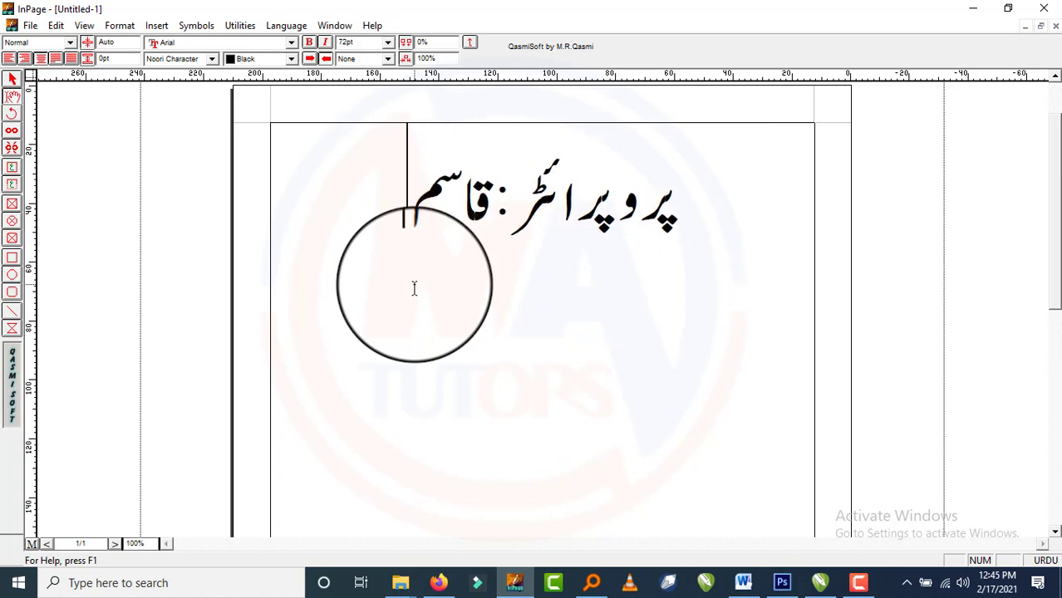
left_click(187, 58)
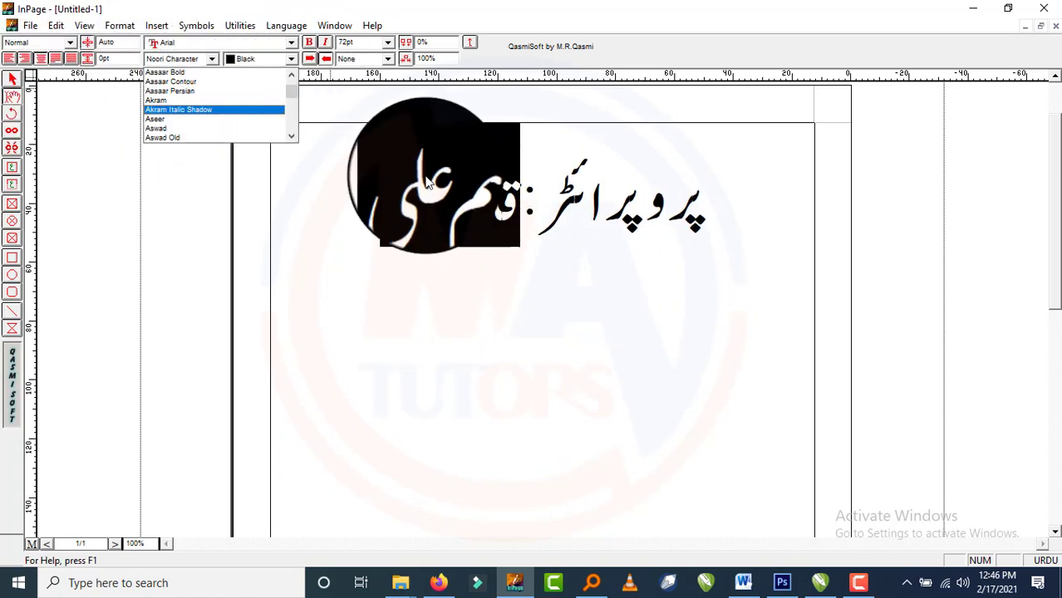
left_click(190, 106)
scroll(182, 62, "down", 1)
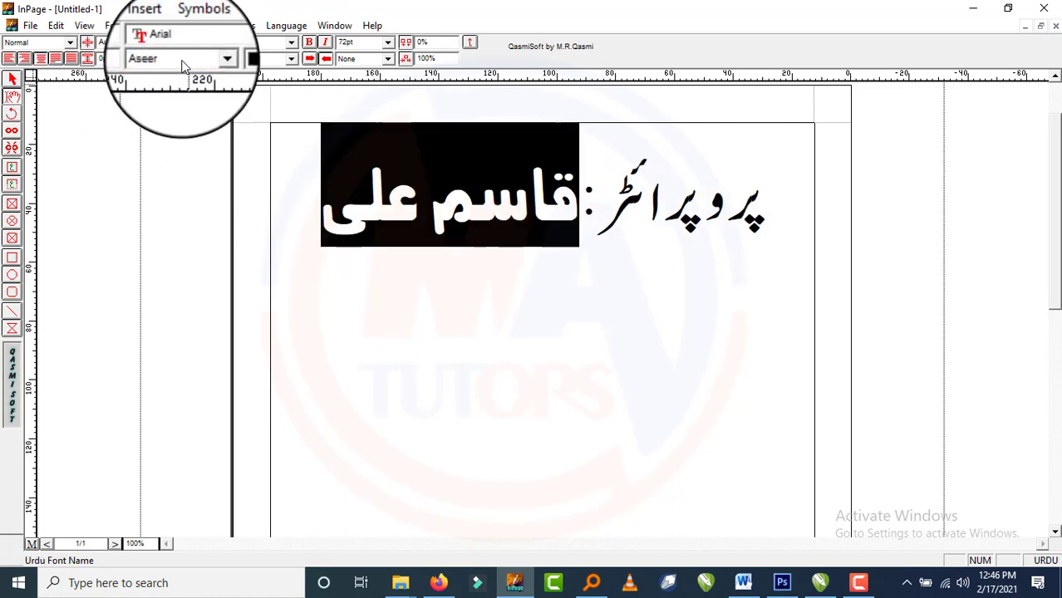
Copy the InPage text frame and paste it into the CorelDRAW card file.
left_click(12, 79)
right_click(361, 272)
left_click(389, 305)
right_click(388, 304)
left_click(426, 375)
left_click(821, 579)
key("ctrl+v")
key("F4")
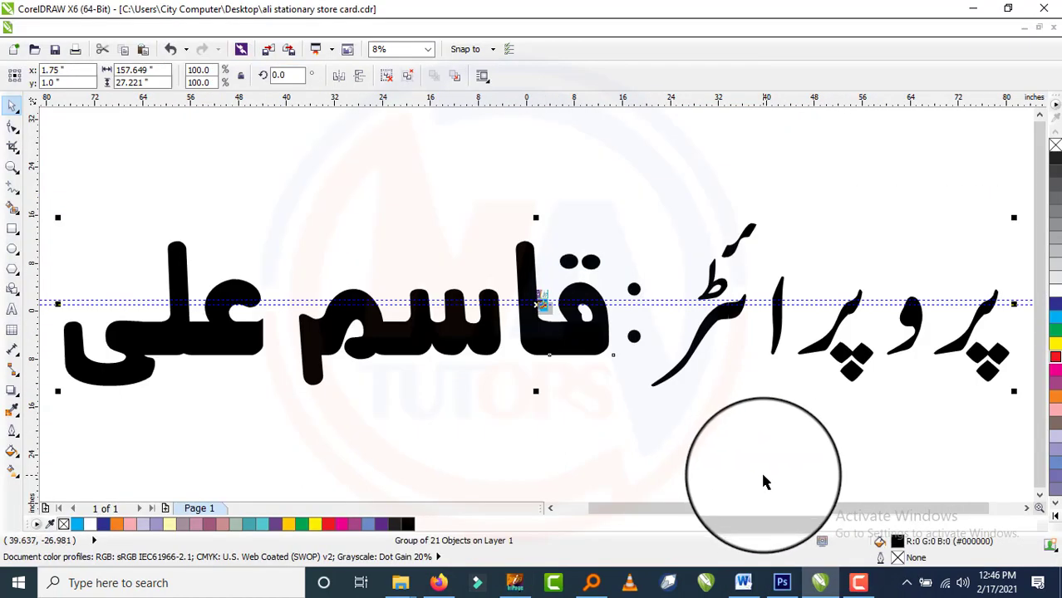
Scale the pasted text group to 2% and move it beside the card.
double_click(194, 69)
type("2")
key("Tab")
type("2")
key("Return")
left_click(406, 437)
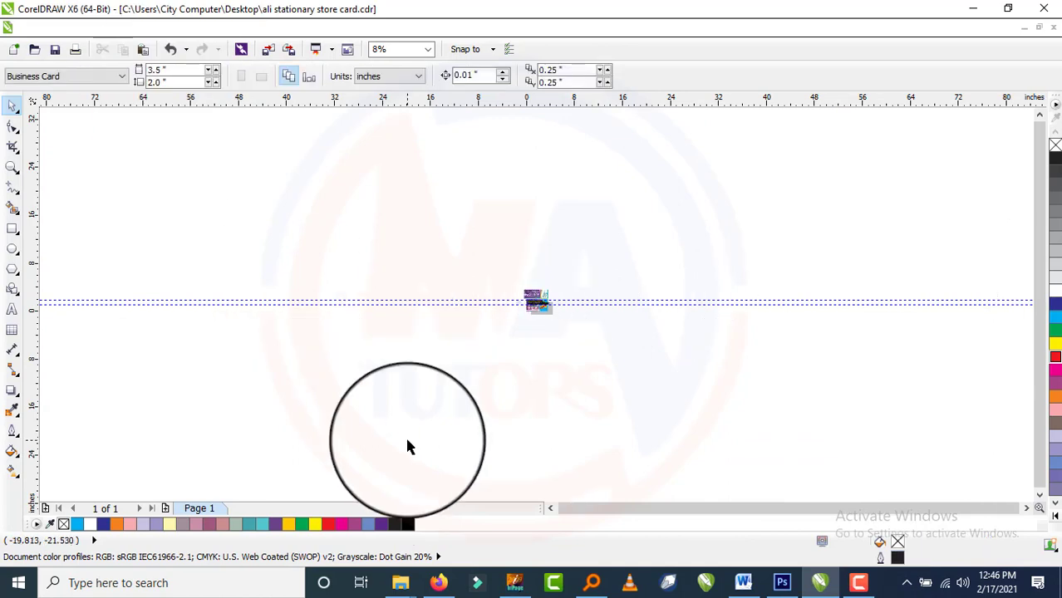
key("F4")
scroll(533, 332, "down", 1)
left_click_drag(555, 370, 758, 413)
Ungroup the text into separate letters and nudge several letters of the label.
key("ctrl+u")
left_click(928, 431)
scroll(929, 430, "up", 2)
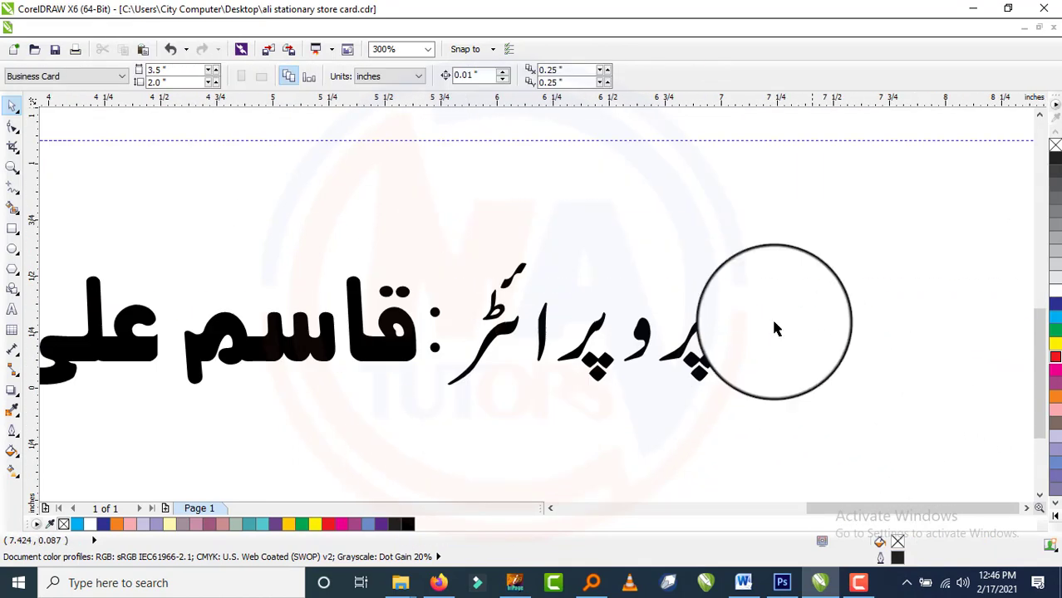
left_click_drag(751, 287, 620, 391)
key("Left")
key("Left")
key("Left")
key("Left")
Shrink and reposition the left and right pairs of diamond dots.
key("Left")
key("Left")
key("Left")
key("Left")
key("Right")
key("Right")
left_click(770, 297)
scroll(605, 361, "up", 1)
left_click(605, 360)
left_click_drag(830, 249, 613, 409)
key("Left")
key("Left")
key("Left")
key("Left")
key("Left")
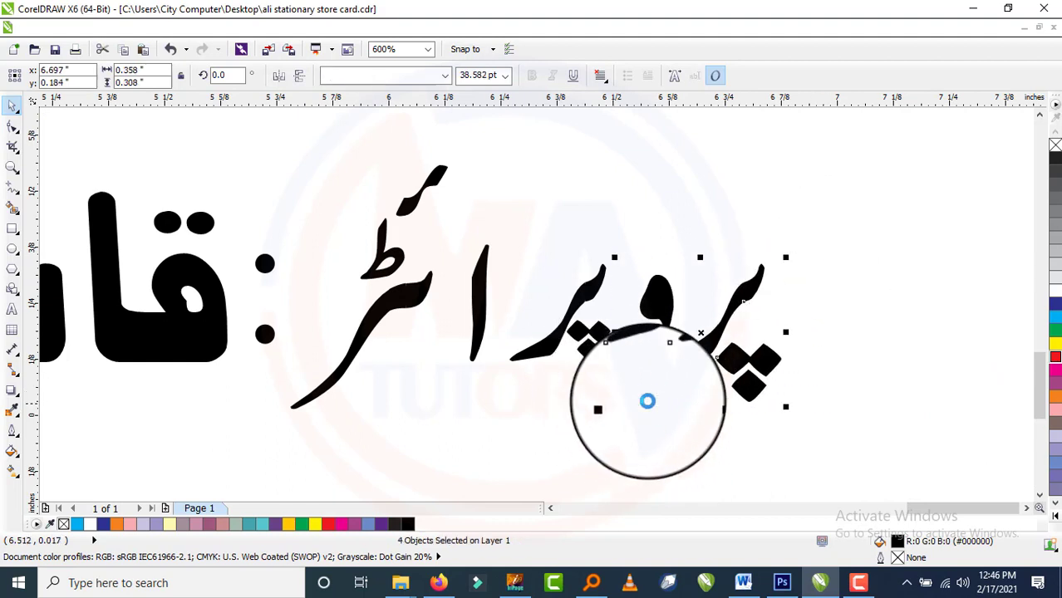
left_click(853, 283)
left_click(600, 329)
key("Right")
left_click(742, 358)
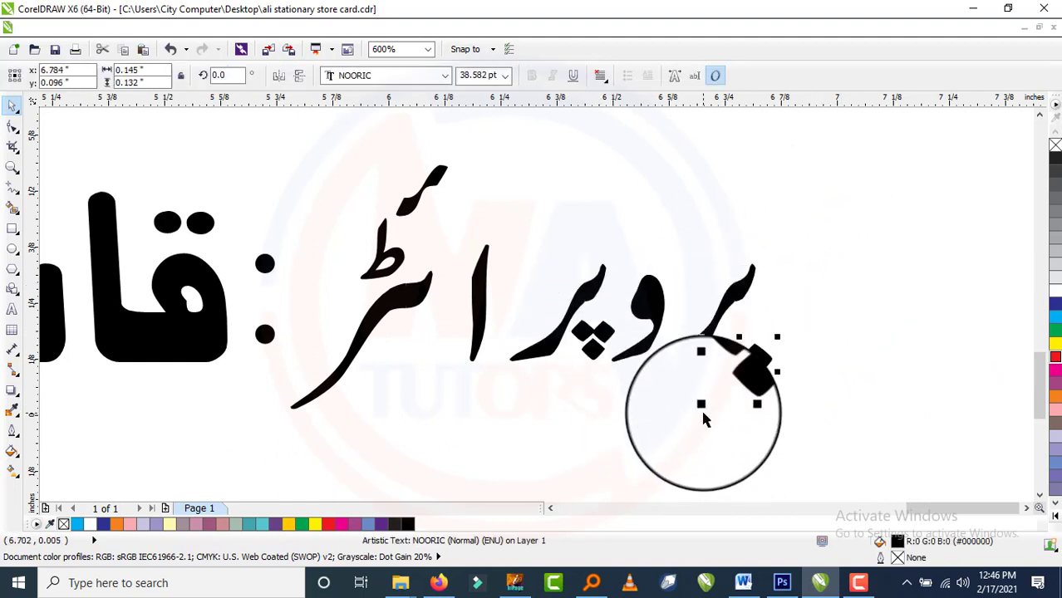
left_click_drag(703, 408, 718, 389)
key("Up")
key("Up")
key("Up")
key("Up")
key("Left")
Tighten the label's letter spacing and group its pieces together.
left_click_drag(826, 250, 499, 411)
key("Left")
key("Left")
key("Left")
key("Left")
key("Left")
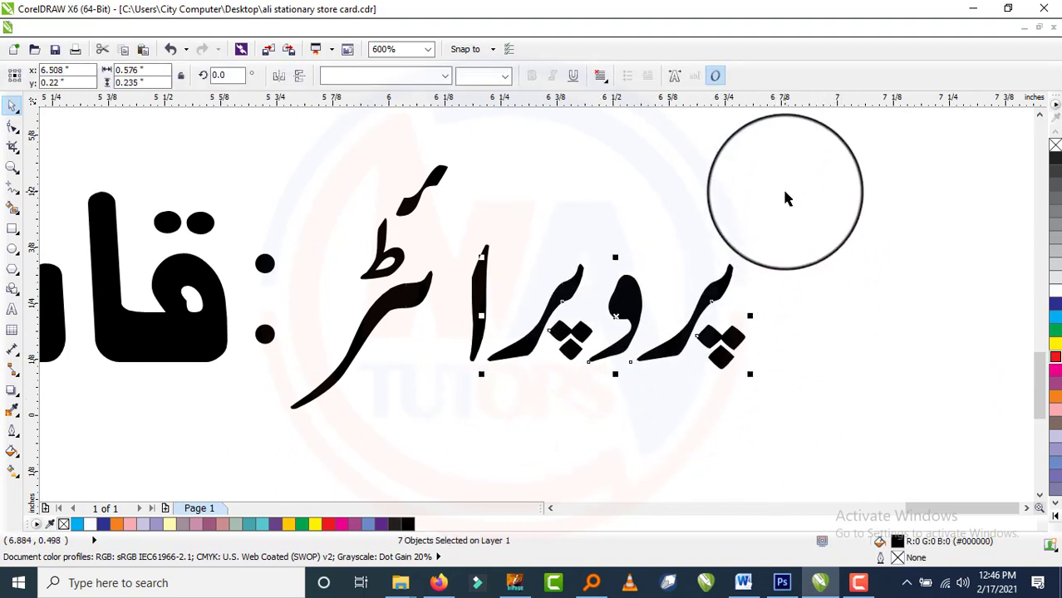
left_click_drag(784, 193, 428, 425)
key("Left")
key("Left")
key("Left")
key("Left")
key("Left")
scroll(627, 294, "down", 1)
left_click(720, 244)
scroll(503, 238, "up", 1)
left_click(533, 246)
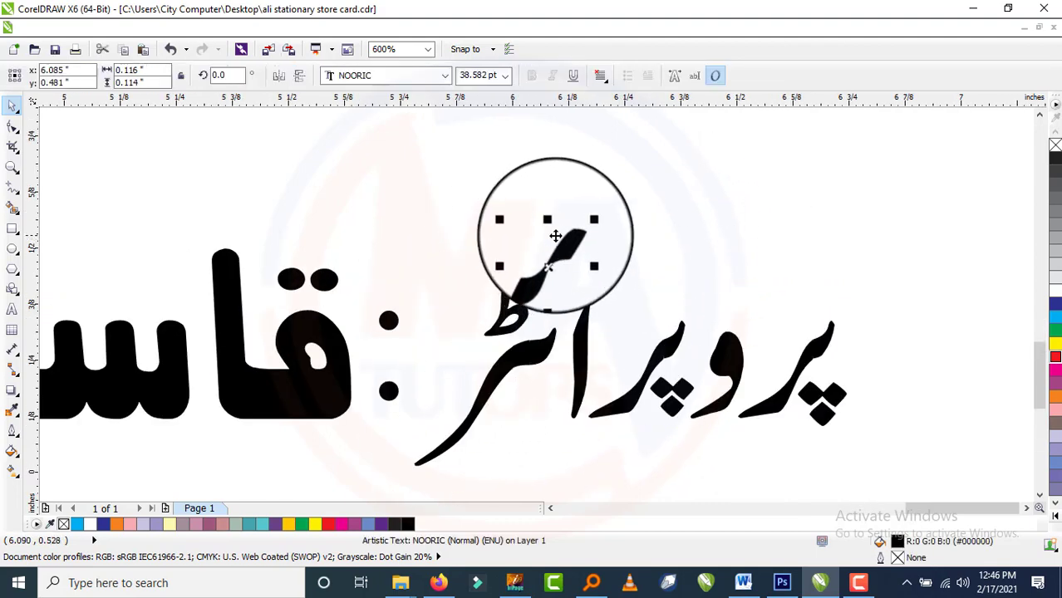
scroll(548, 237, "down", 1)
left_click_drag(747, 204, 499, 407)
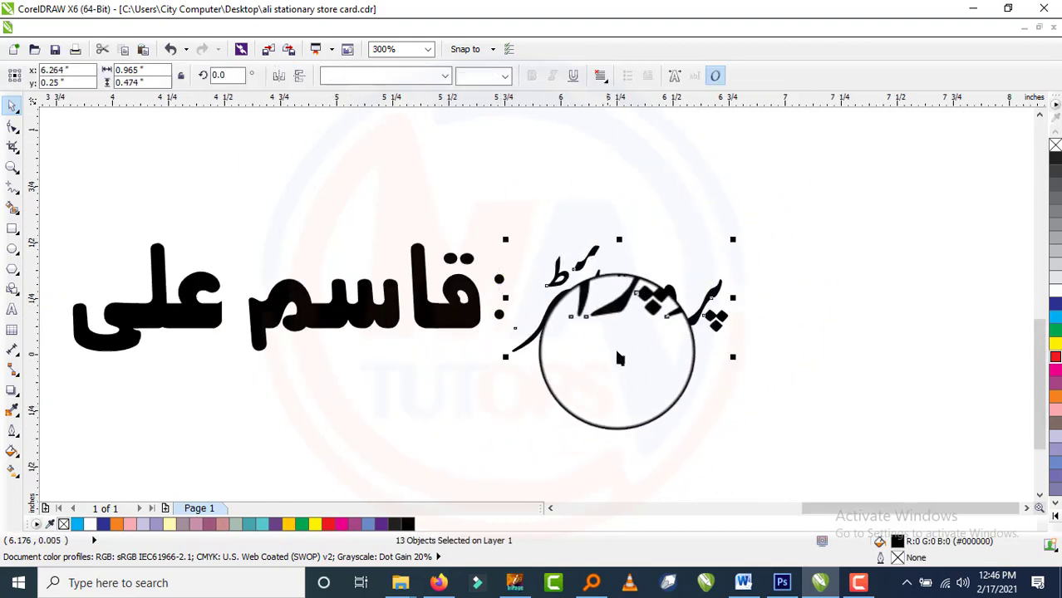
key("ctrl+g")
Shrink the proprietor label and place it below the red Ali logo.
scroll(662, 358, "down", 2)
left_click(670, 383)
left_click_drag(659, 330, 487, 317)
scroll(487, 317, "up", 3)
scroll(487, 317, "up", 1)
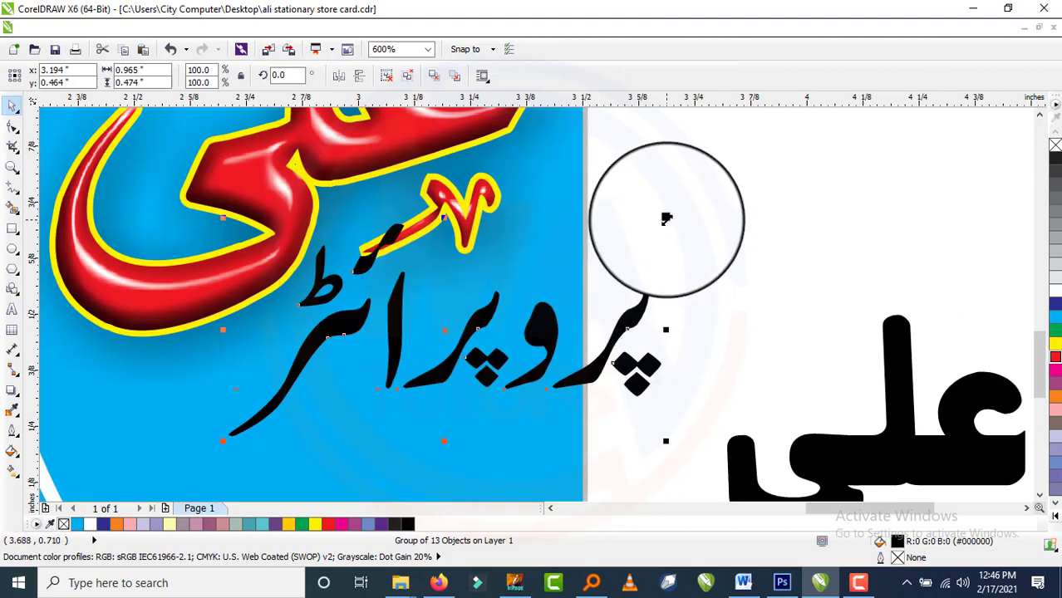
left_click_drag(666, 218, 452, 325)
left_click_drag(394, 381, 492, 317)
Group all pieces of the proprietor's name.
scroll(478, 333, "down", 1)
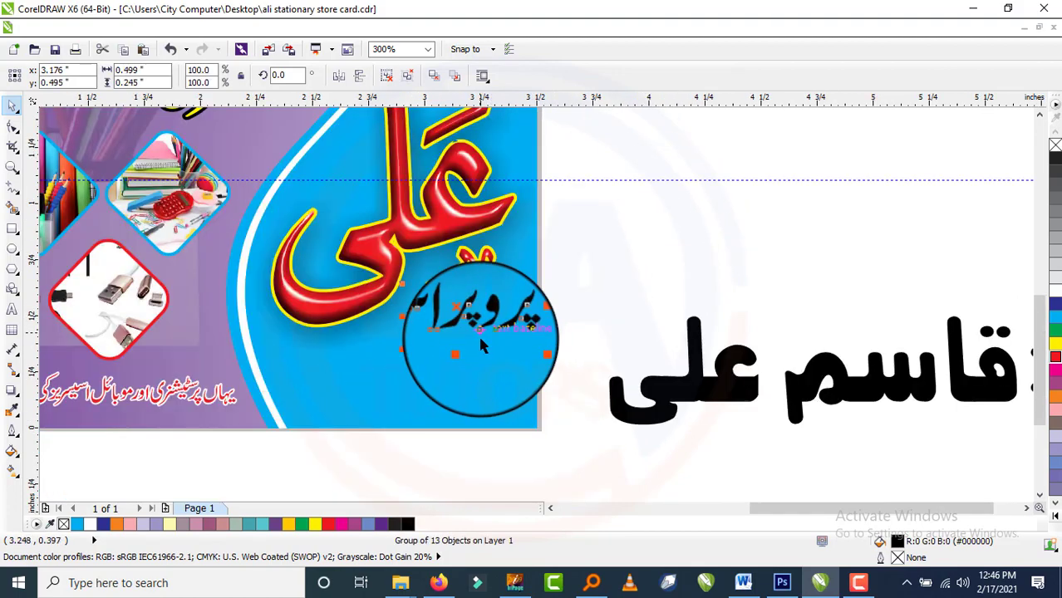
scroll(632, 348, "down", 1)
left_click_drag(600, 291, 777, 434)
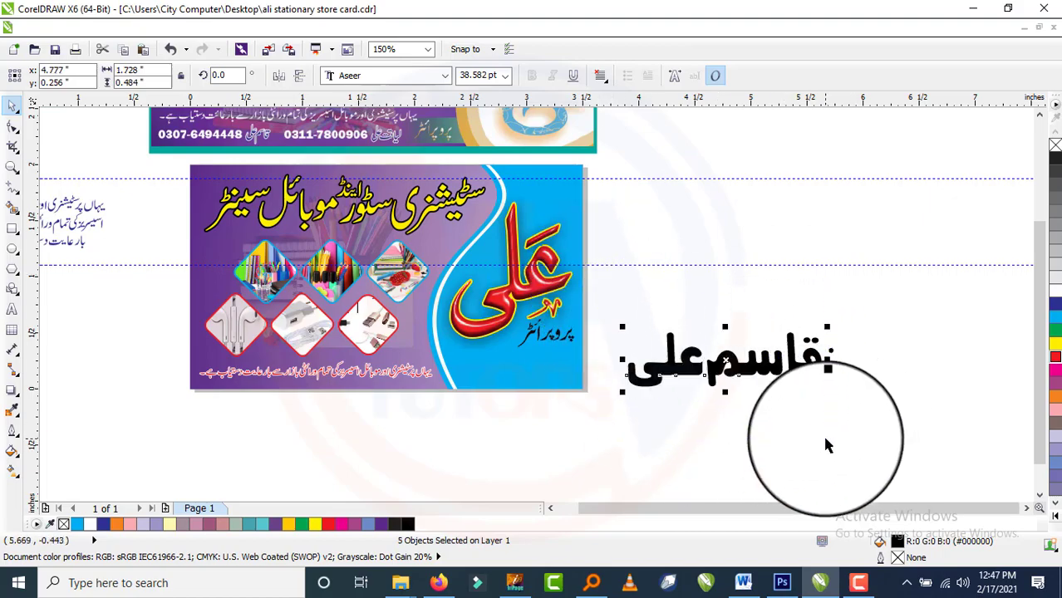
key("ctrl+g")
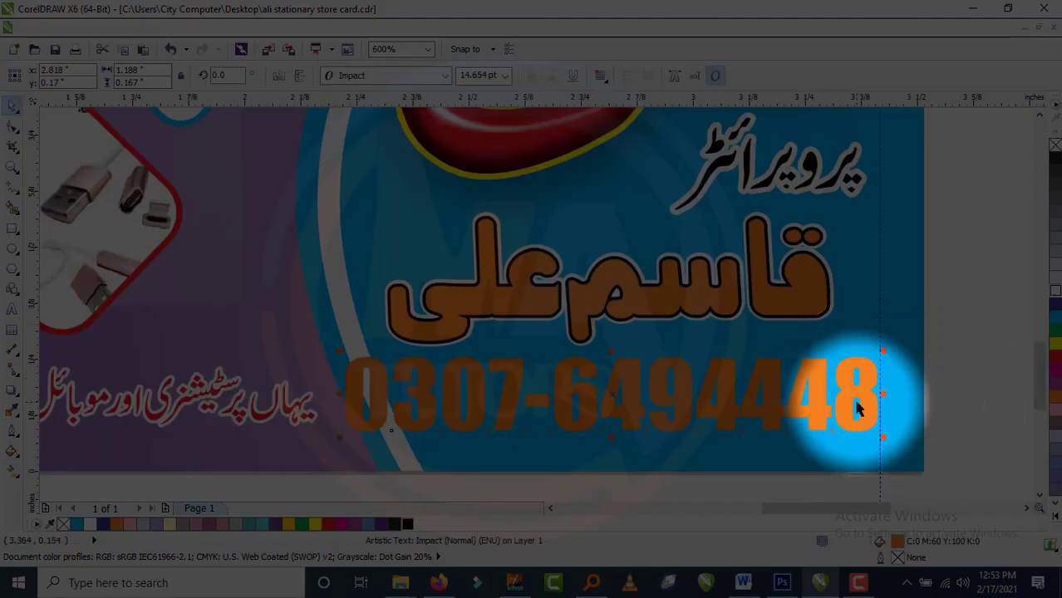
Give the phone number a 1 pt rounded-corner outline placed behind its fill.
left_click(1055, 291)
right_click(1055, 290)
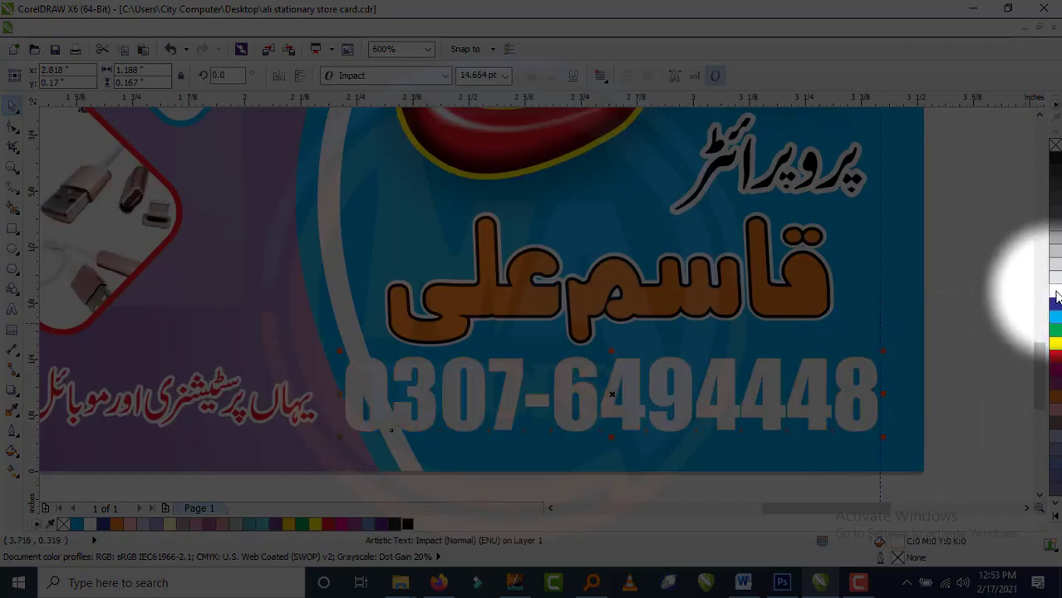
key("F12")
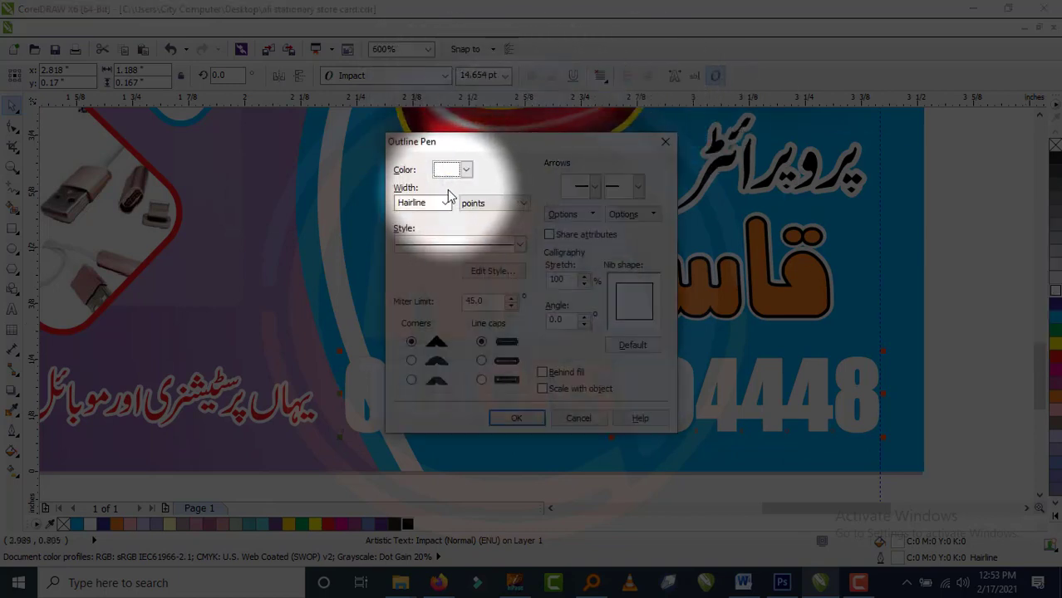
left_click_drag(436, 203, 390, 243)
type("1")
left_click(541, 372)
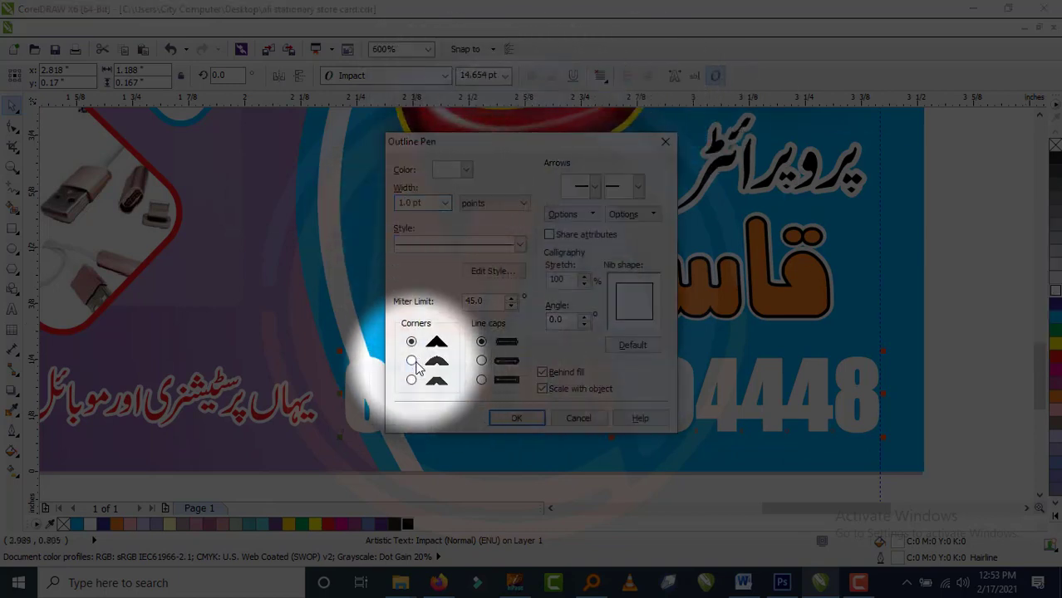
left_click(411, 361)
left_click(516, 418)
left_click(988, 380)
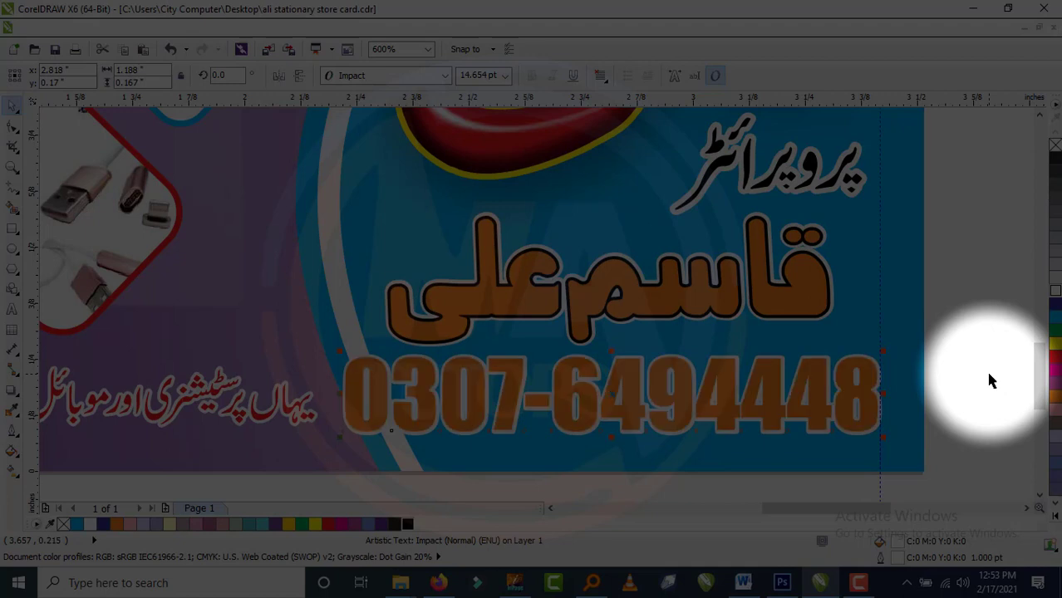
Reapply a 1 pt rounded outline to the phone number, then undo it.
left_click(871, 418)
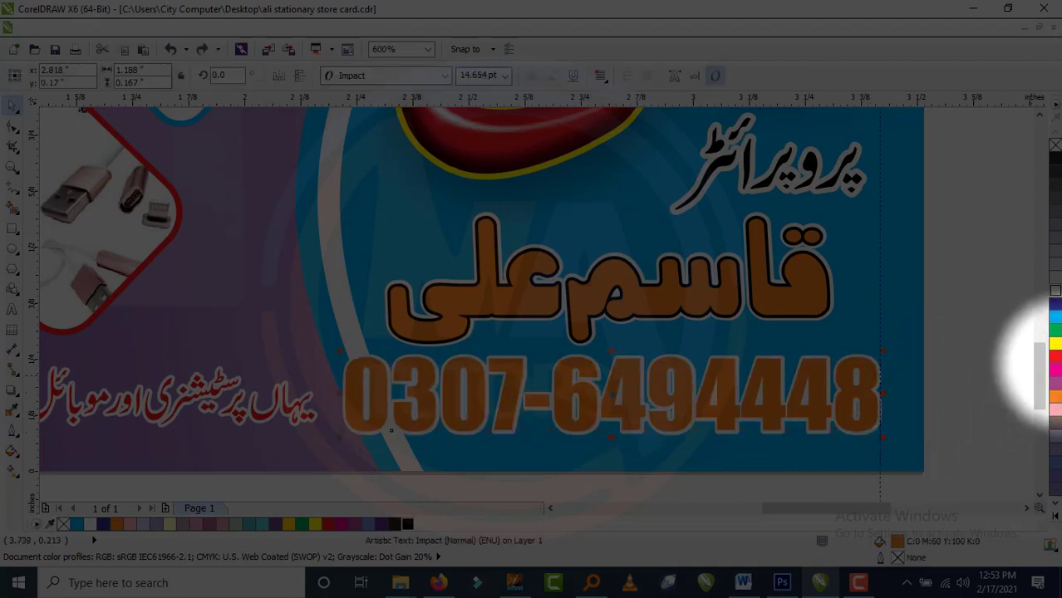
key("F12")
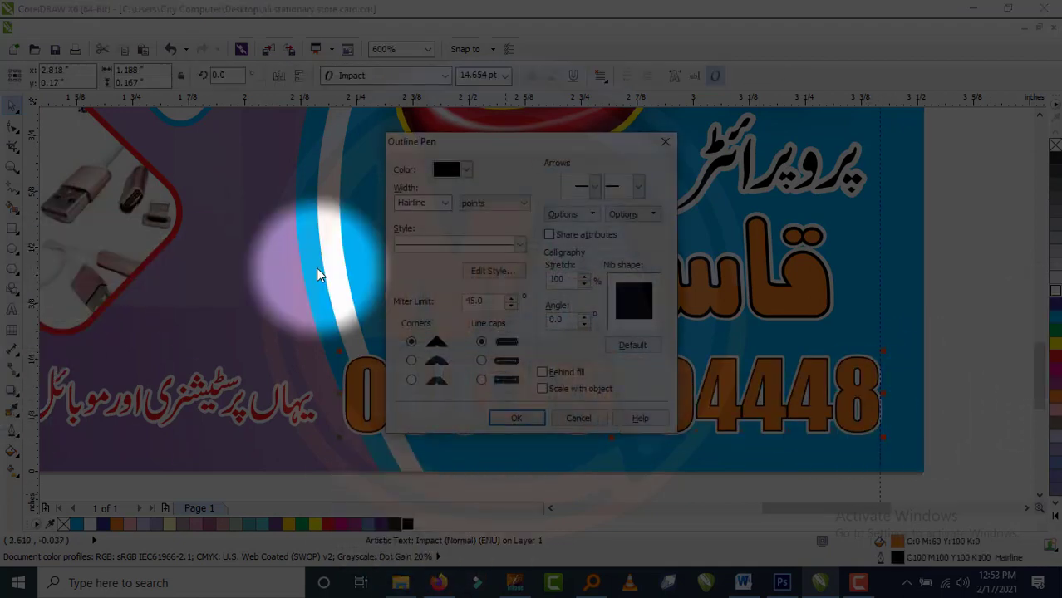
left_click_drag(429, 204, 400, 205)
type("1")
left_click(411, 361)
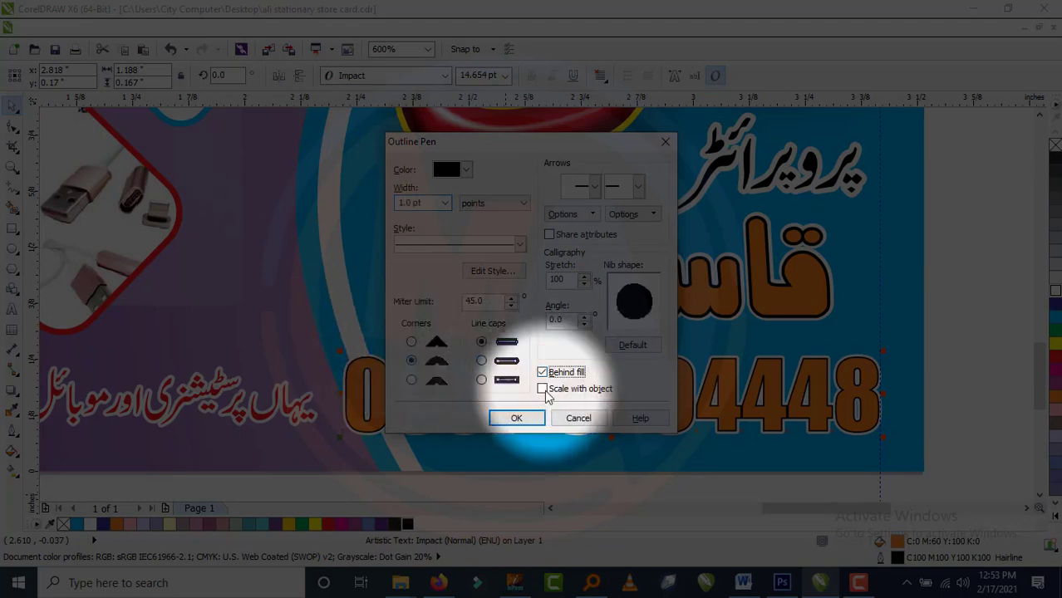
left_click(516, 418)
key("ctrl+z")
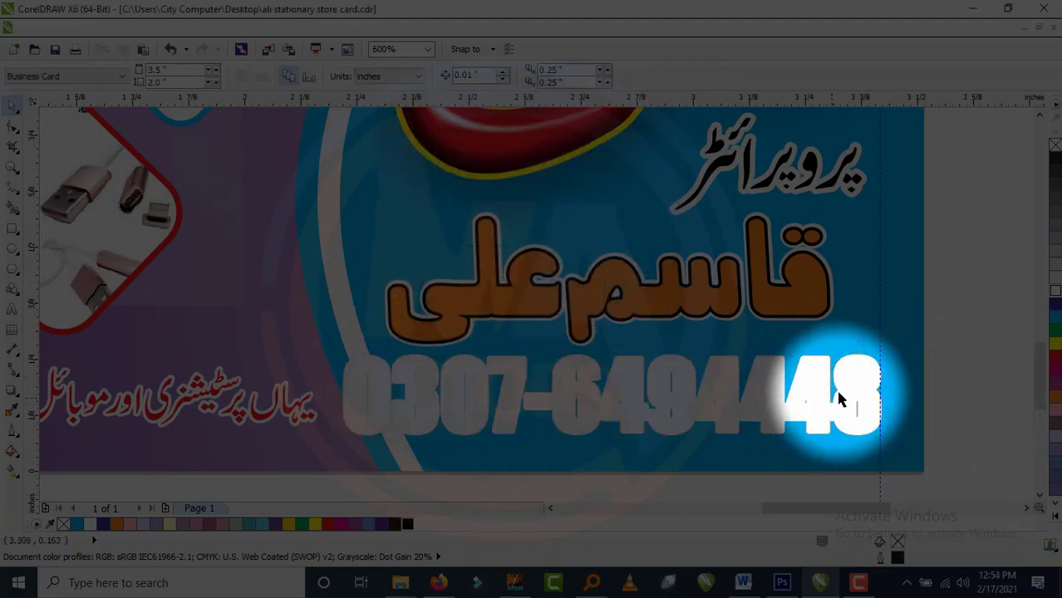
Set the phone number's outline width to 2 pt.
left_click(833, 389)
key("F12")
double_click(429, 203)
type("2")
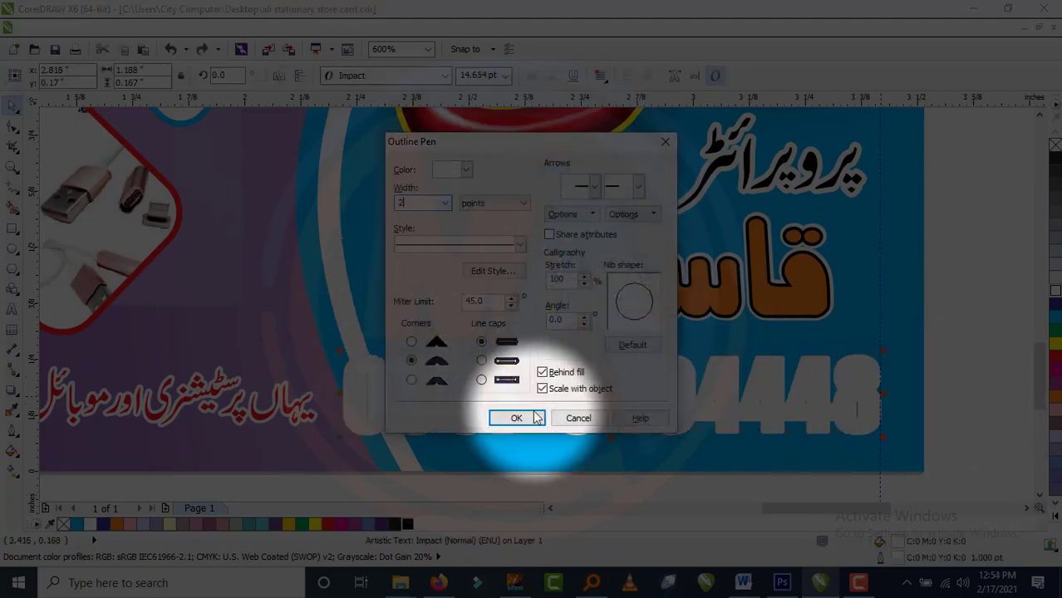
left_click(516, 418)
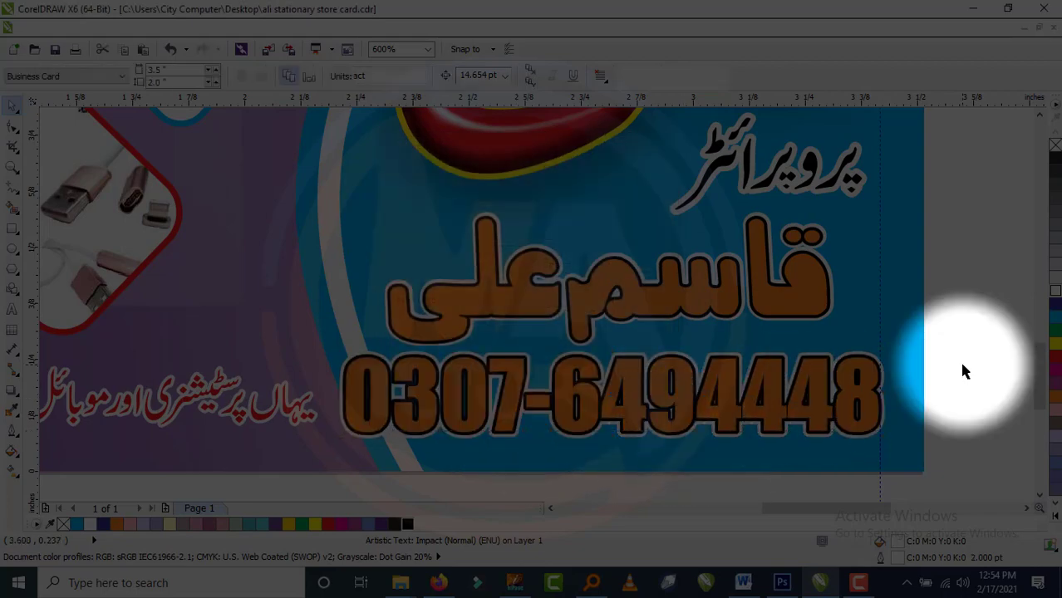
left_click(959, 359)
key("F4")
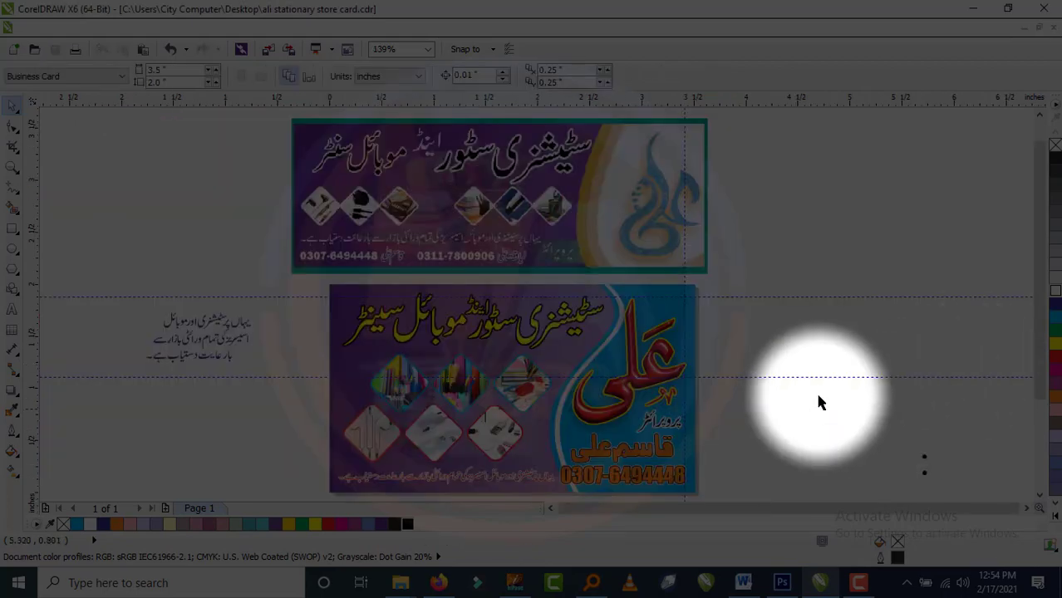
Give the پروپرائٹر lettering a yellow outline and move it off the card.
scroll(664, 415, "up", 5)
left_click(669, 394)
scroll(669, 397, "up", 2)
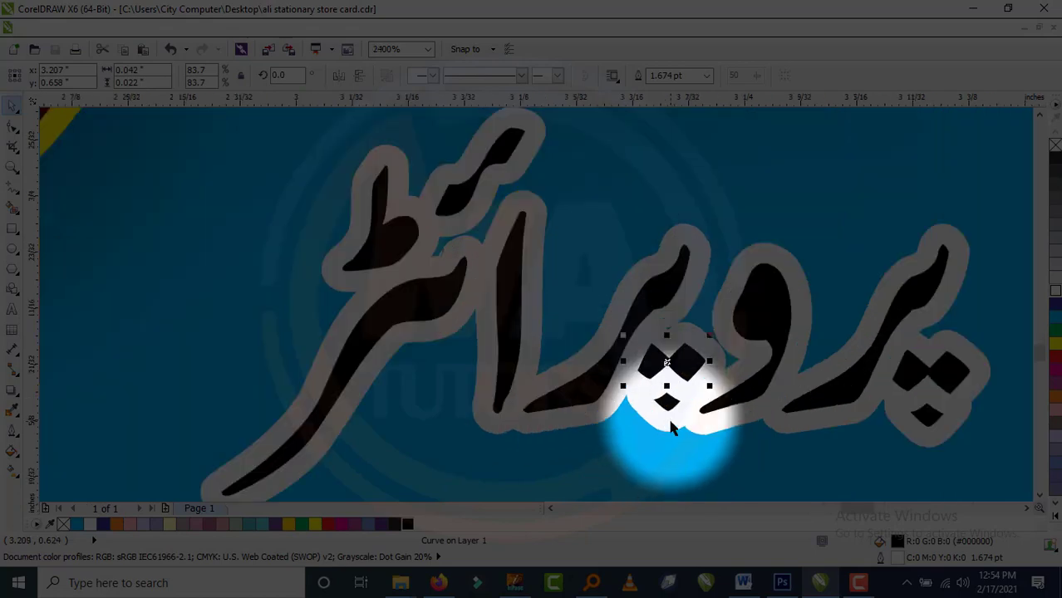
scroll(677, 415, "down", 4)
left_click_drag(491, 343, 426, 428)
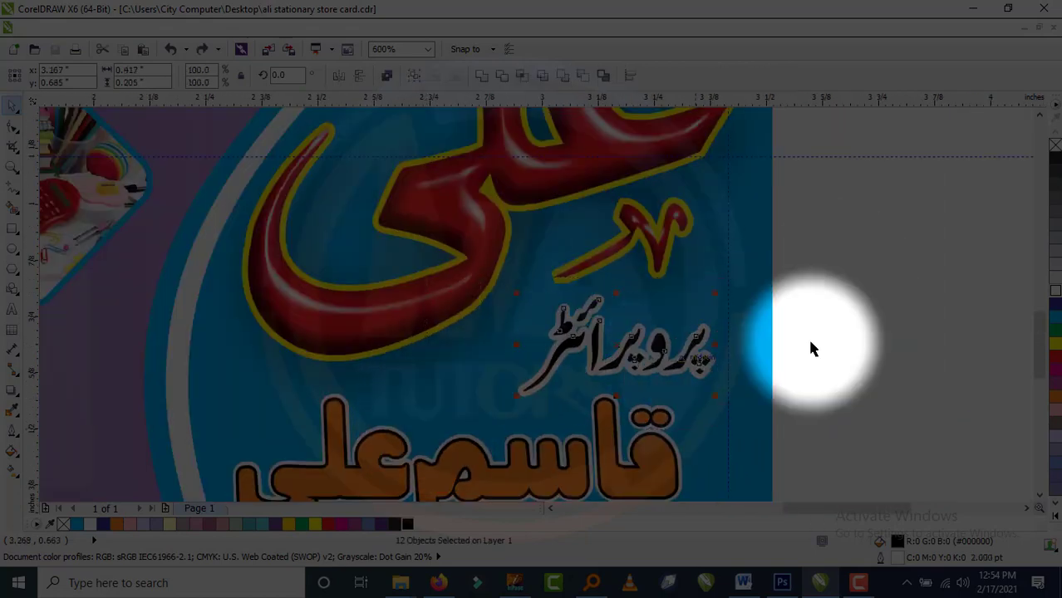
right_click(1055, 343)
left_click_drag(634, 342, 913, 337)
Enlarge and reposition the dots of the پروپرائٹر lettering.
scroll(912, 341, "down", 4)
scroll(881, 394, "up", 5)
left_click_drag(919, 276, 784, 404)
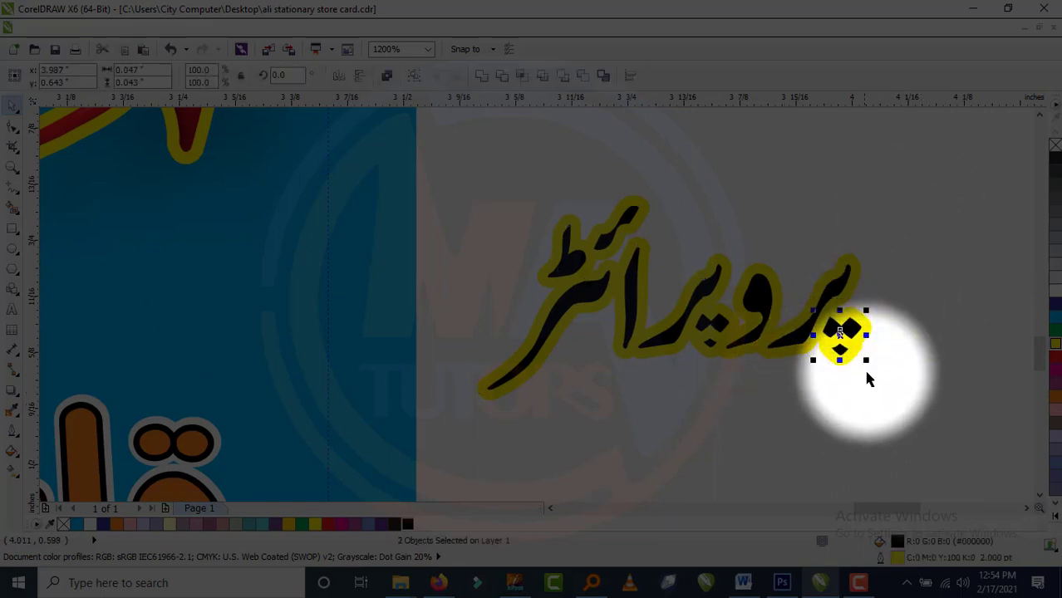
left_click_drag(867, 361, 874, 365)
key("Right")
left_click(875, 400)
left_click(854, 364)
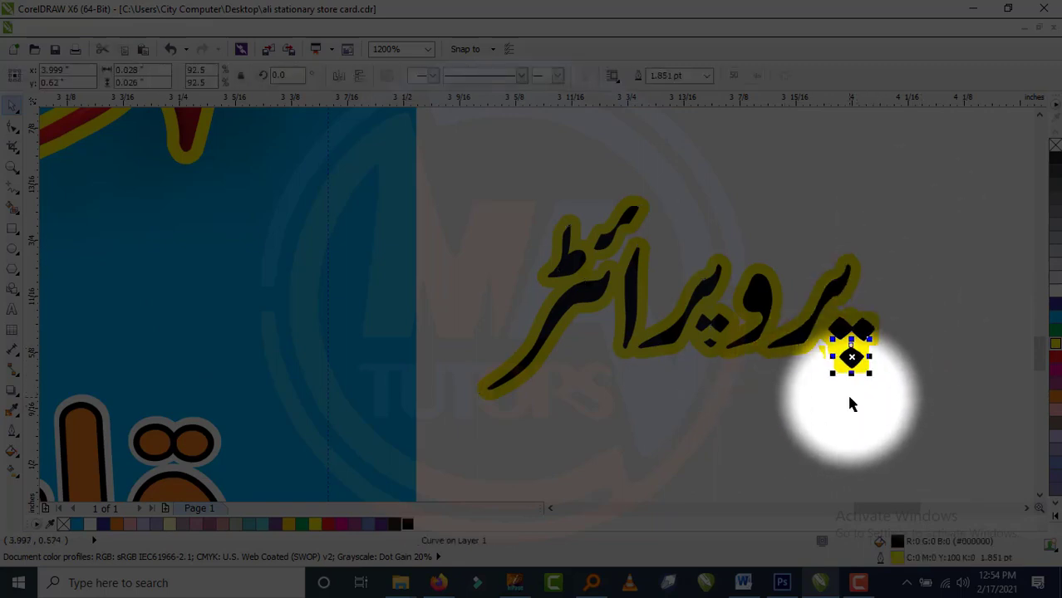
left_click_drag(910, 241, 716, 416)
left_click(717, 413)
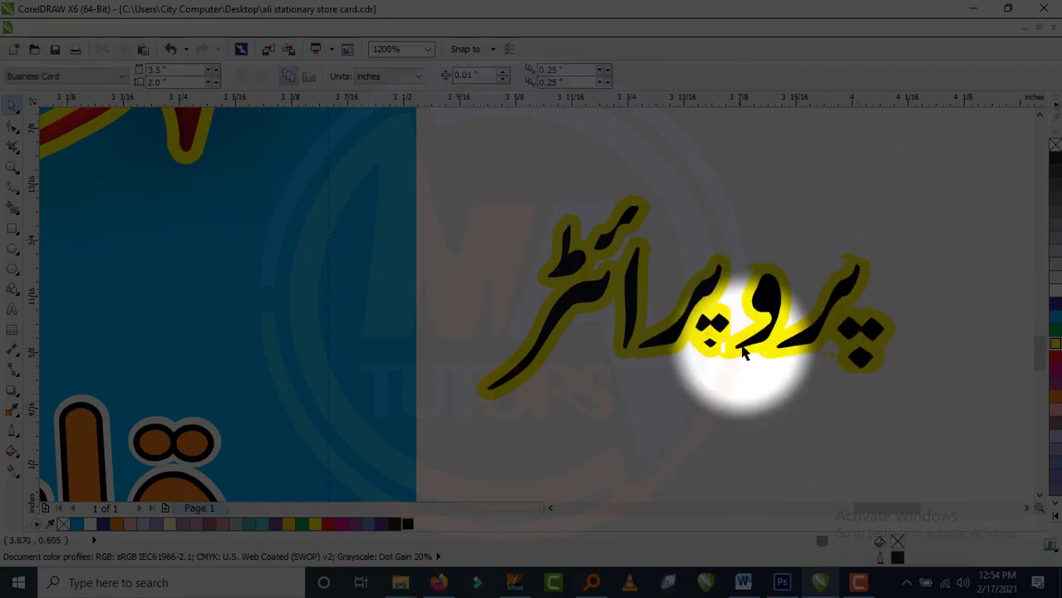
scroll(724, 391, "up", 1)
left_click_drag(806, 413, 622, 276)
left_click_drag(818, 429, 621, 208)
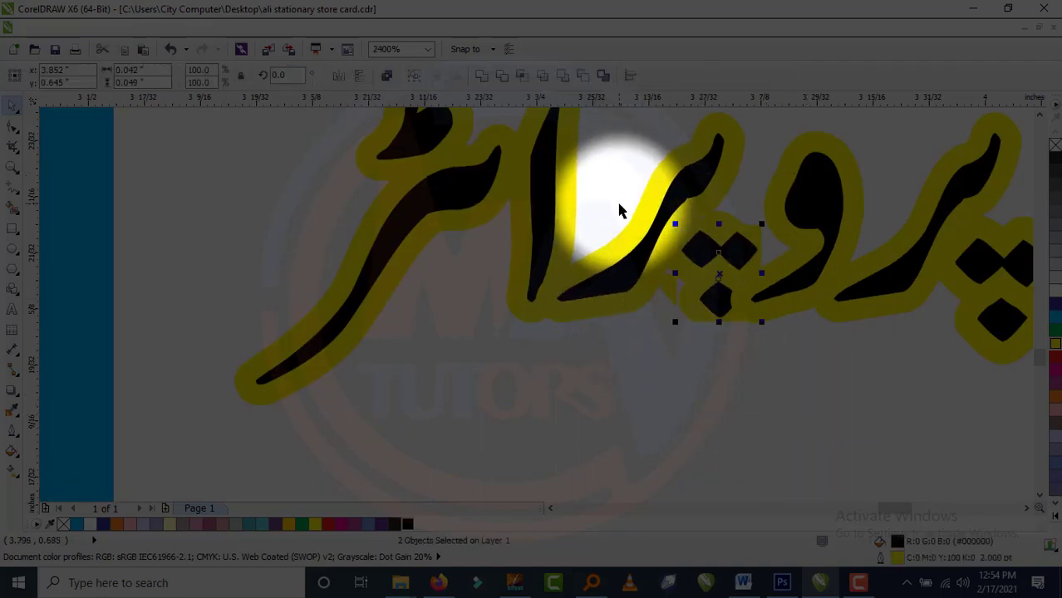
scroll(622, 208, "down", 1)
left_click_drag(899, 124, 673, 353)
scroll(674, 345, "down", 1)
left_click(541, 221)
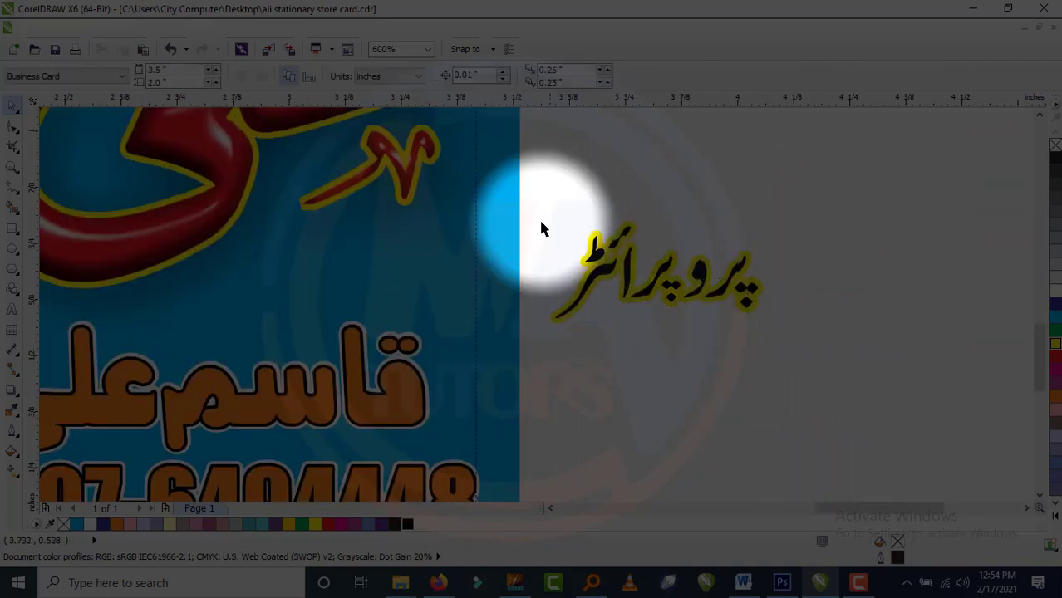
Move the پروپرائٹر lettering back onto the card and fill it blue.
left_click_drag(878, 172, 490, 355)
scroll(716, 353, "down", 1)
left_click(721, 391)
left_click_drag(698, 326, 549, 326)
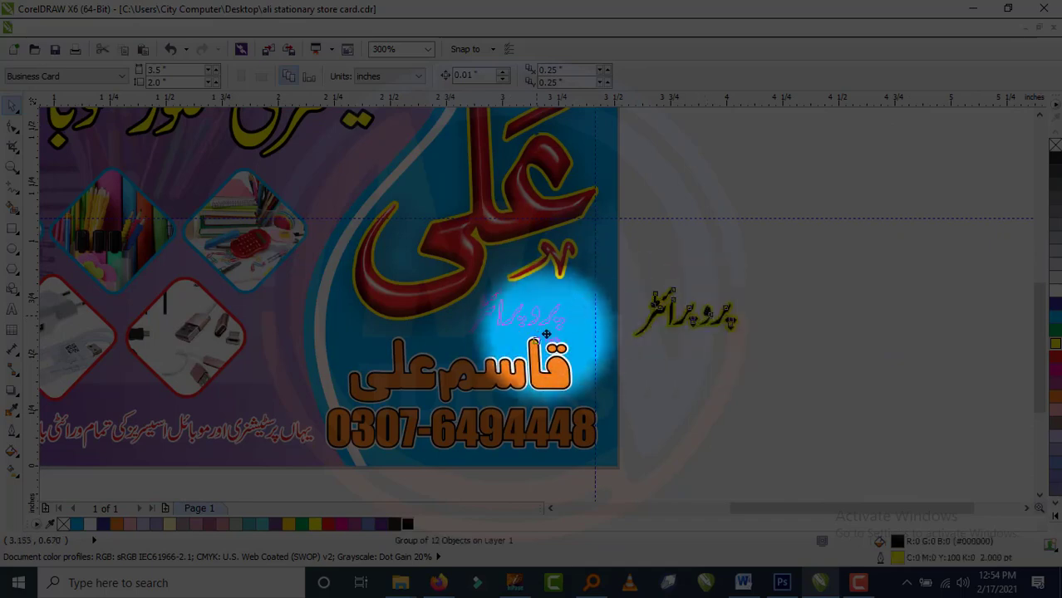
left_click(1056, 358)
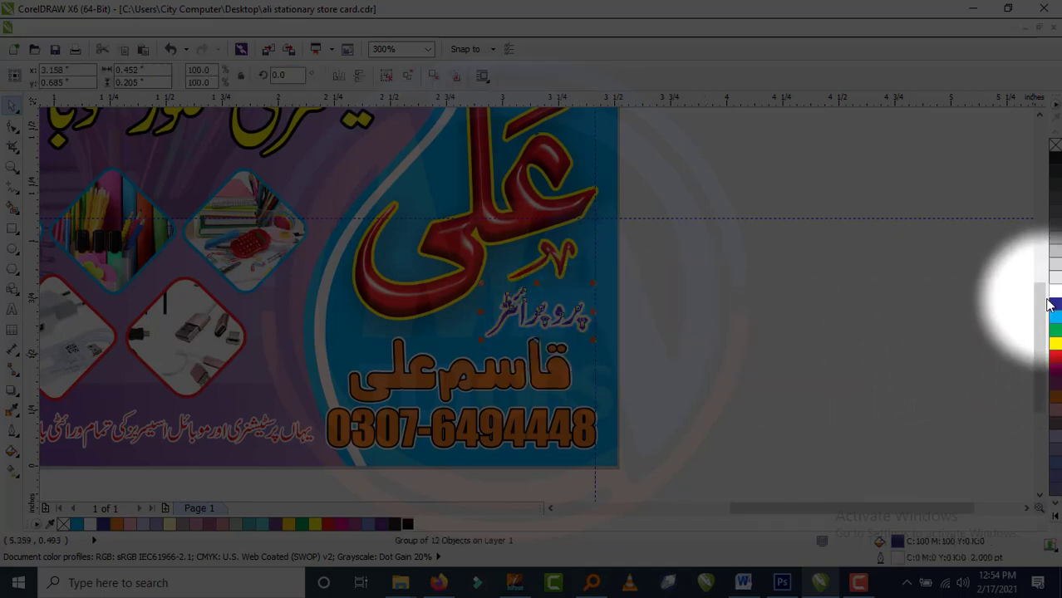
Recolour the proprietor's name yellow instead of dark blue.
left_click(532, 357)
scroll(532, 357, "up", 1)
scroll(582, 395, "down", 1)
left_click(1056, 303)
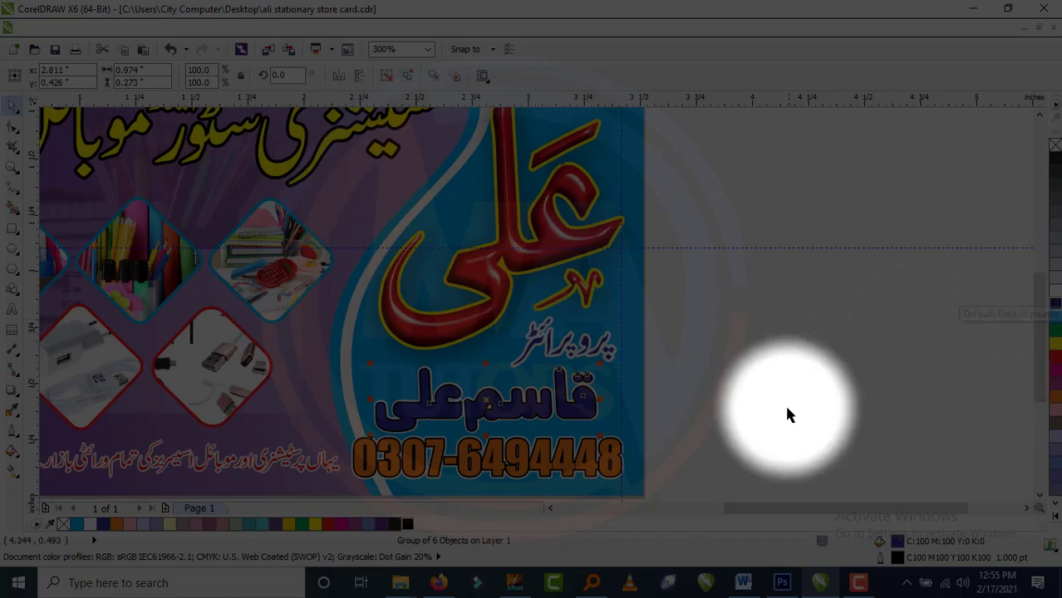
left_click(1055, 344)
left_click(702, 454)
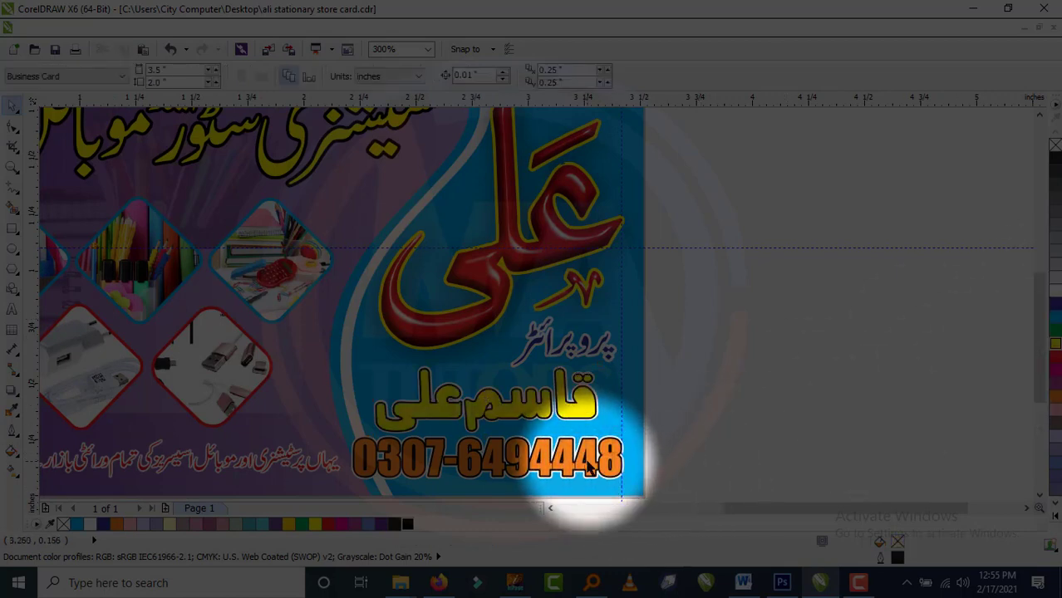
Delete the old reference card and a stray object, checking in wireframe view.
key("F4")
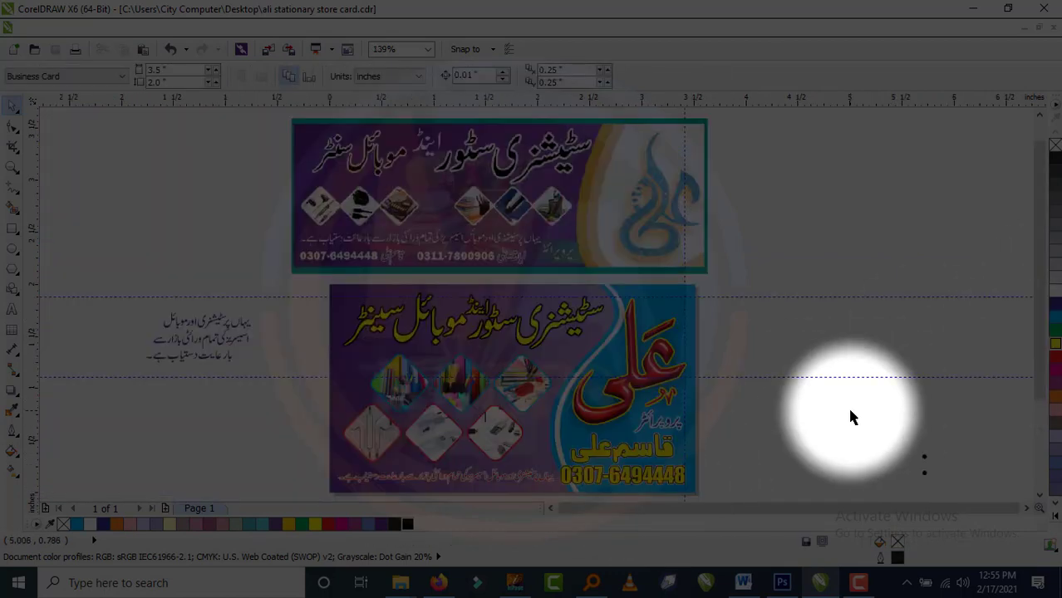
left_click(346, 202)
key("Delete")
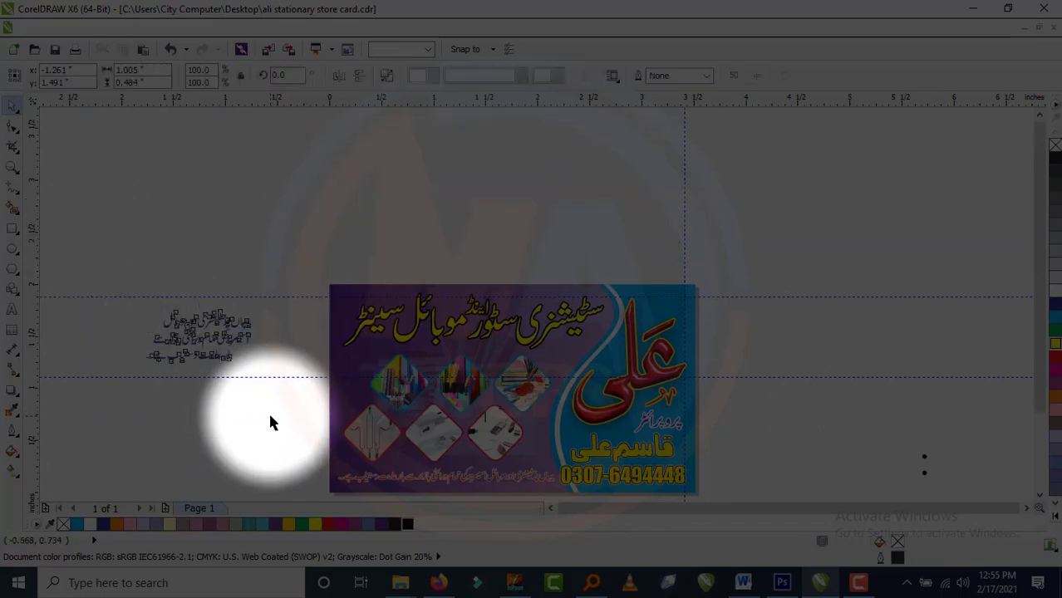
key("shift+F4")
key("shift+F9")
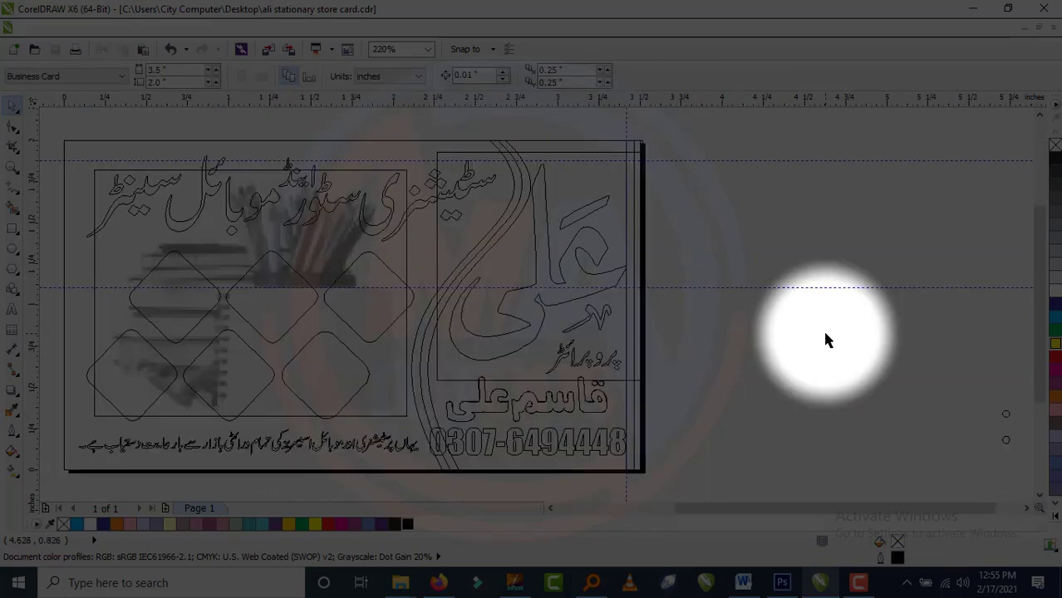
scroll(789, 326, "down", 2)
left_click_drag(789, 326, 928, 404)
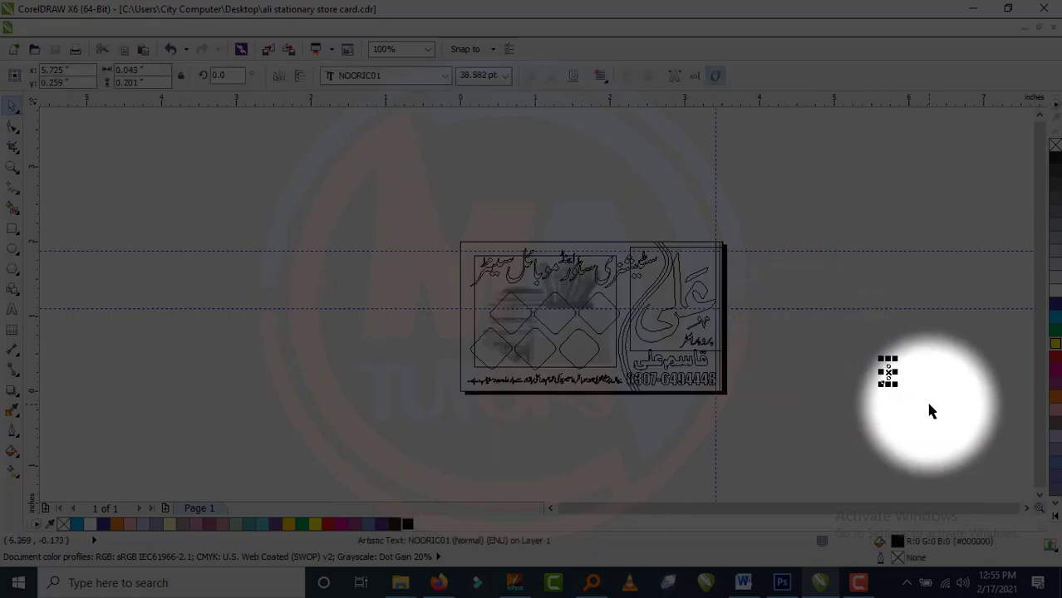
scroll(912, 390, "up", 2)
key("Delete")
key("F4")
key("shift+F9")
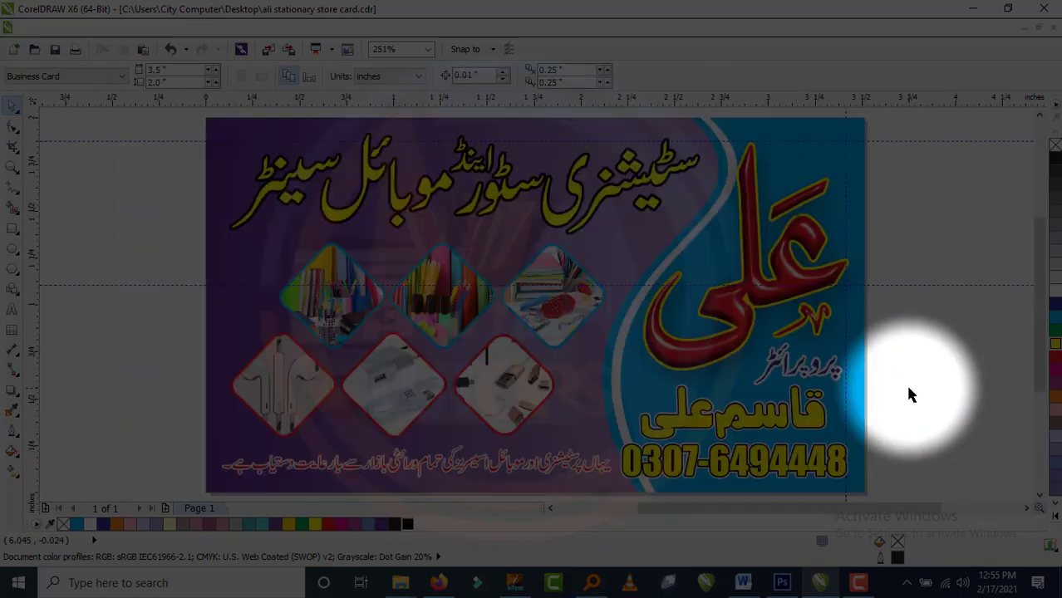